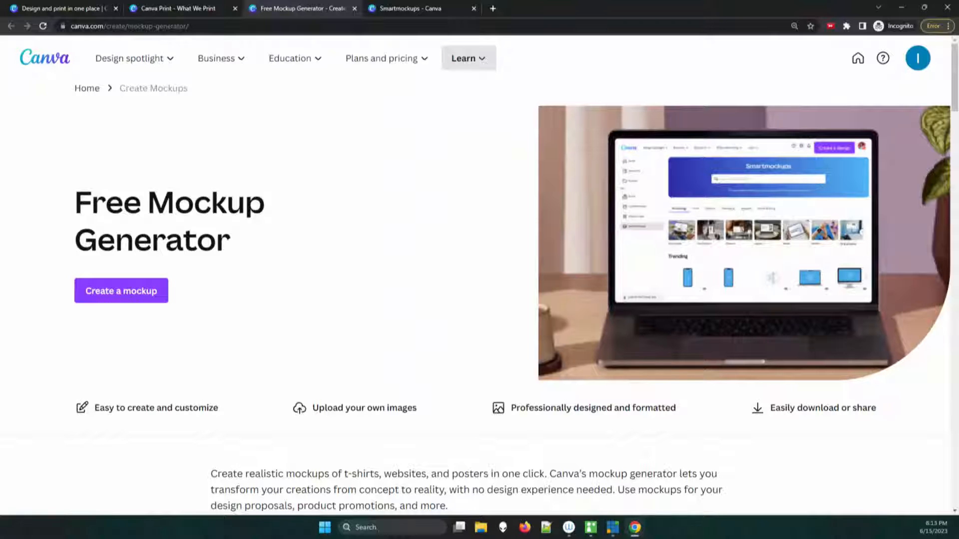
Step: Examine the Canva Print page and the Document and office products in its category catalog
left_click(62, 8)
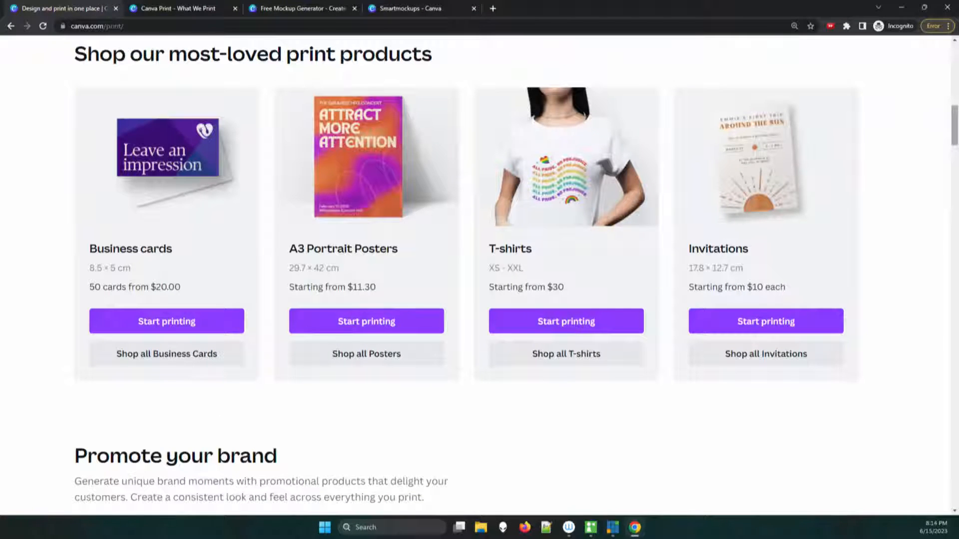
left_click_drag(955, 125, 955, 60)
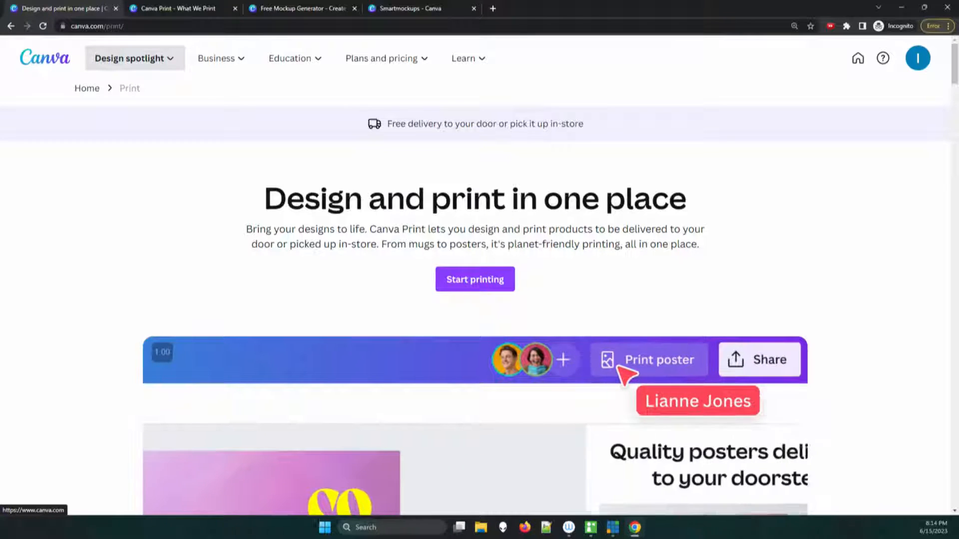
left_click(490, 279)
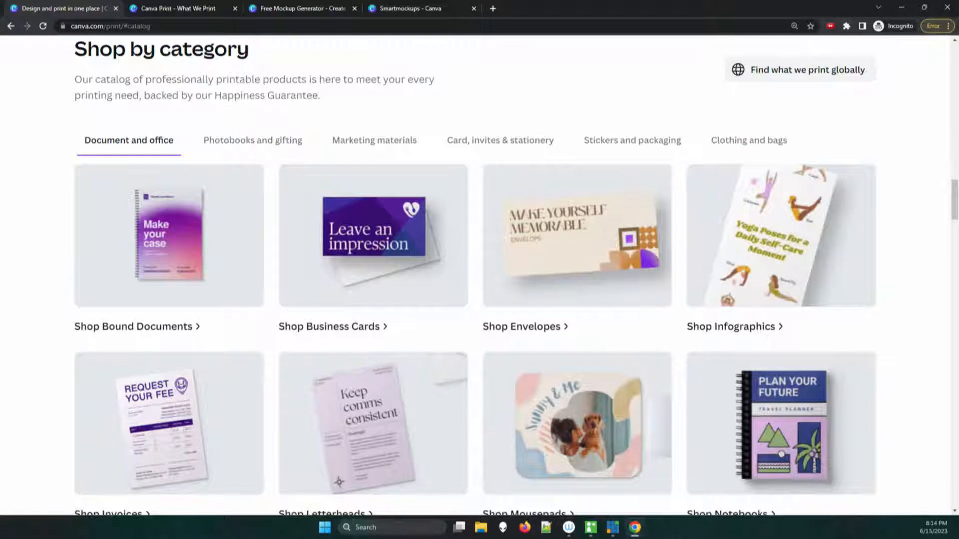
scroll(475, 275, "down", 9)
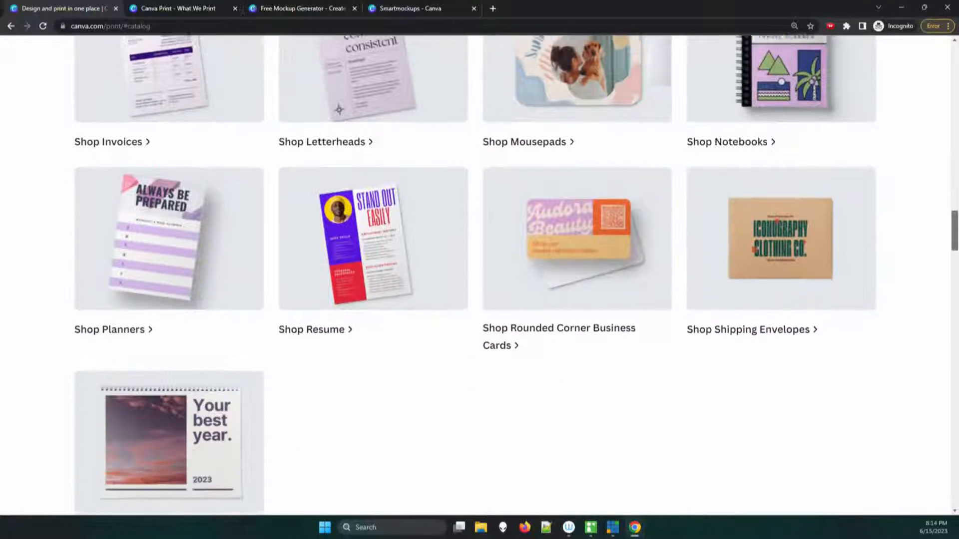
scroll(474, 275, "down", 7)
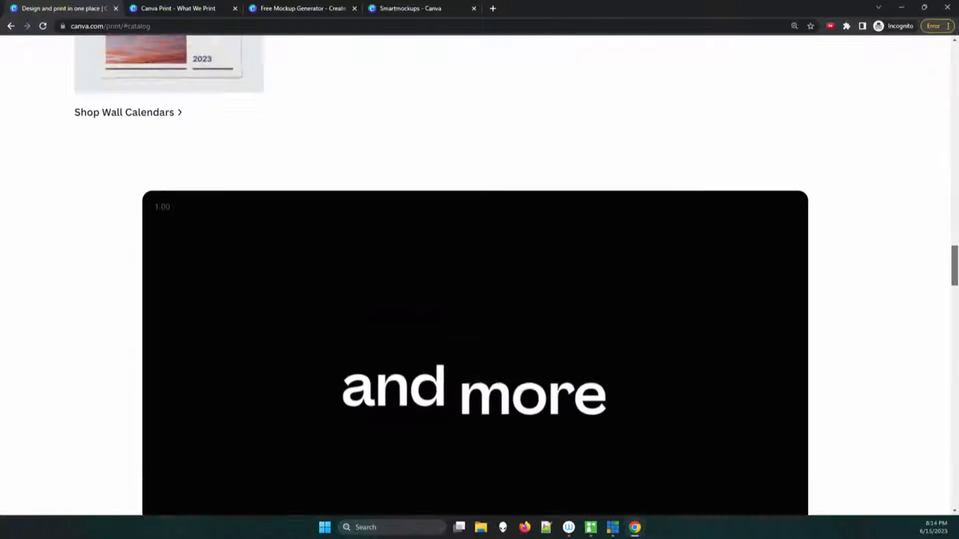
scroll(474, 274, "up", 3)
scroll(475, 275, "up", 7)
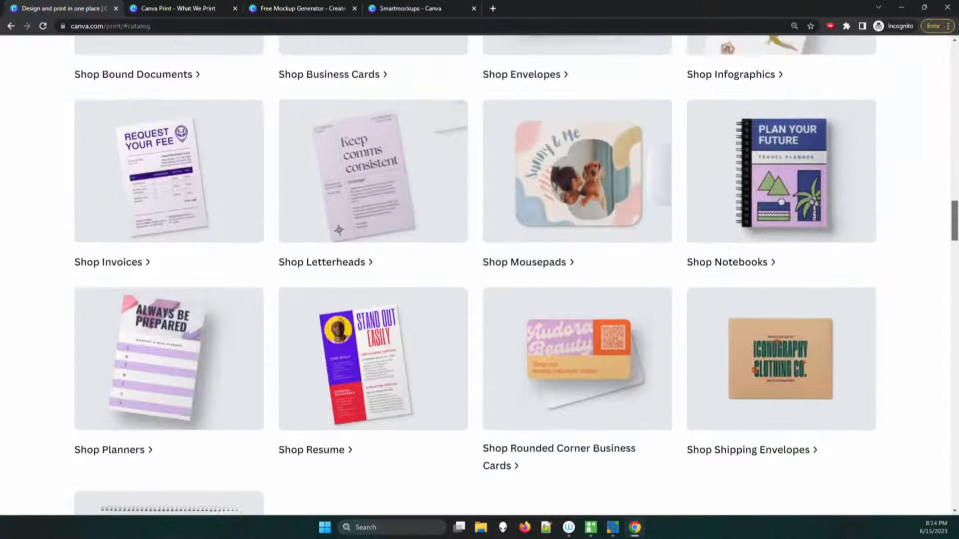
scroll(474, 275, "down", 1)
scroll(474, 275, "up", 3)
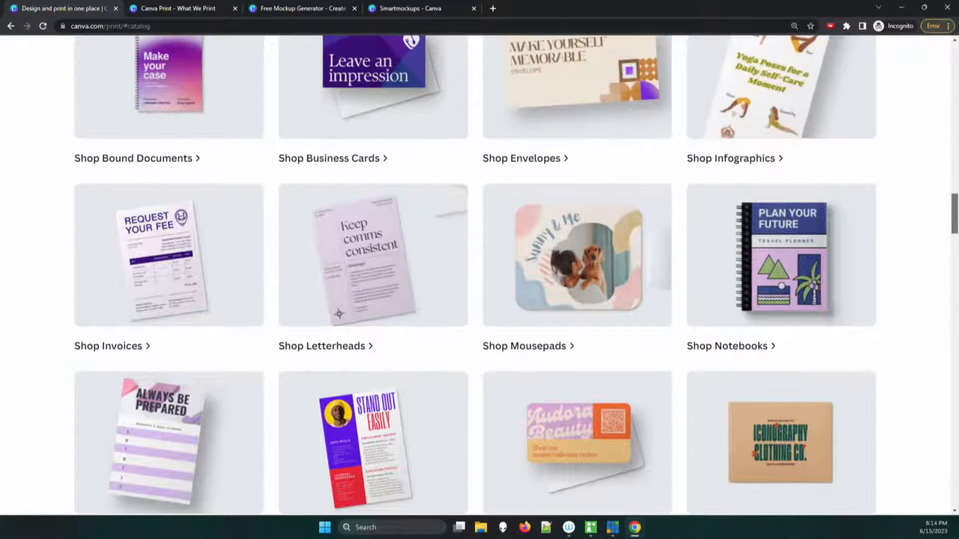
scroll(474, 275, "up", 2)
scroll(474, 275, "up", 2)
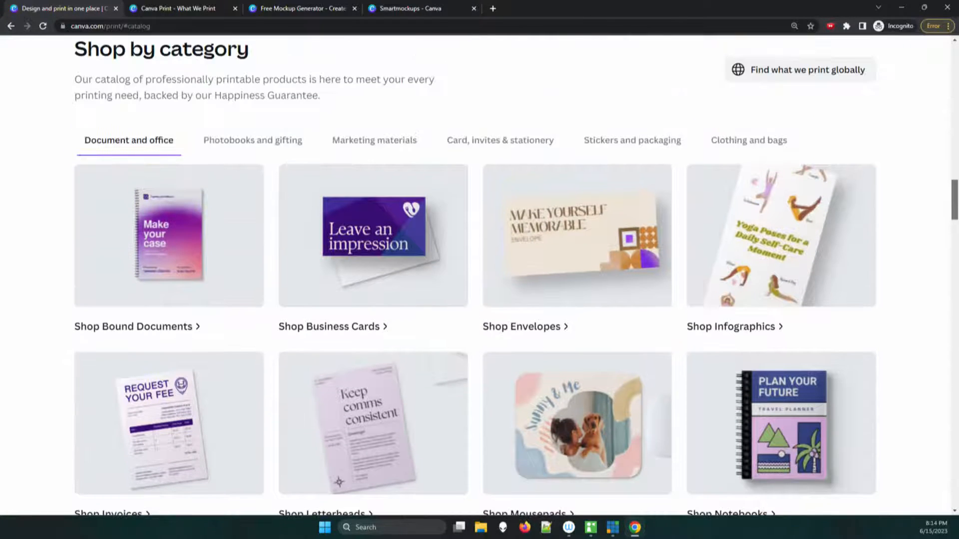
Step: Open the custom mugs page through the Photobooks and gifting category and review its templates, features and ordering instructions
left_click(253, 135)
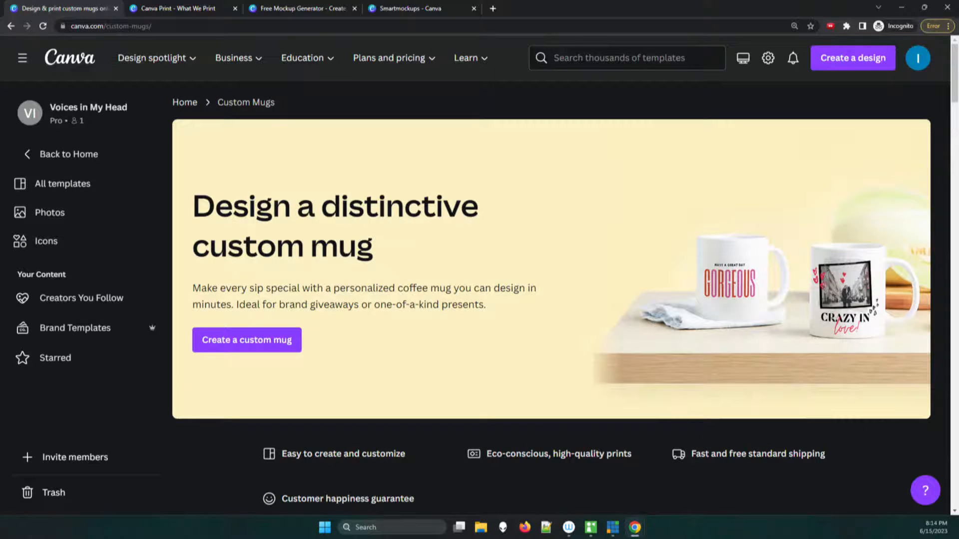
scroll(561, 272, "down", 8)
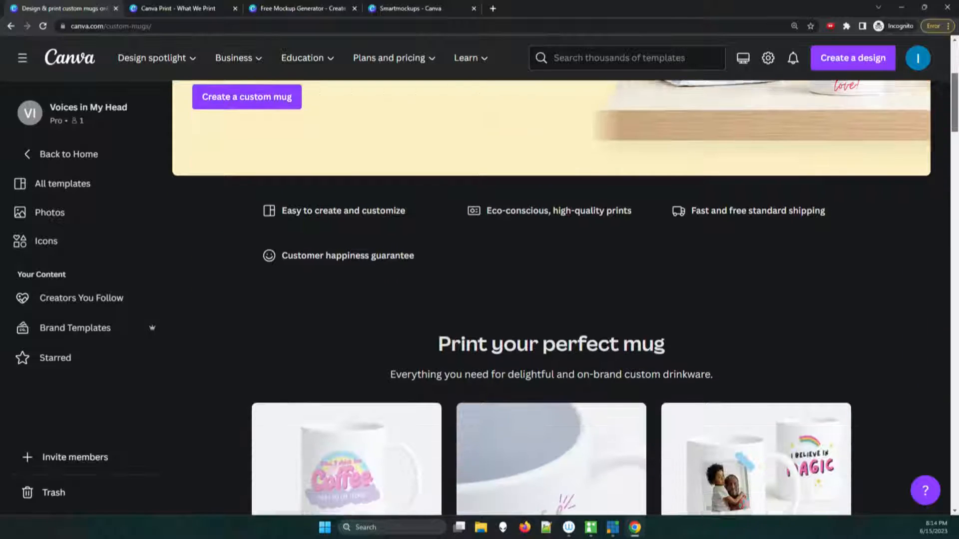
scroll(560, 273, "down", 9)
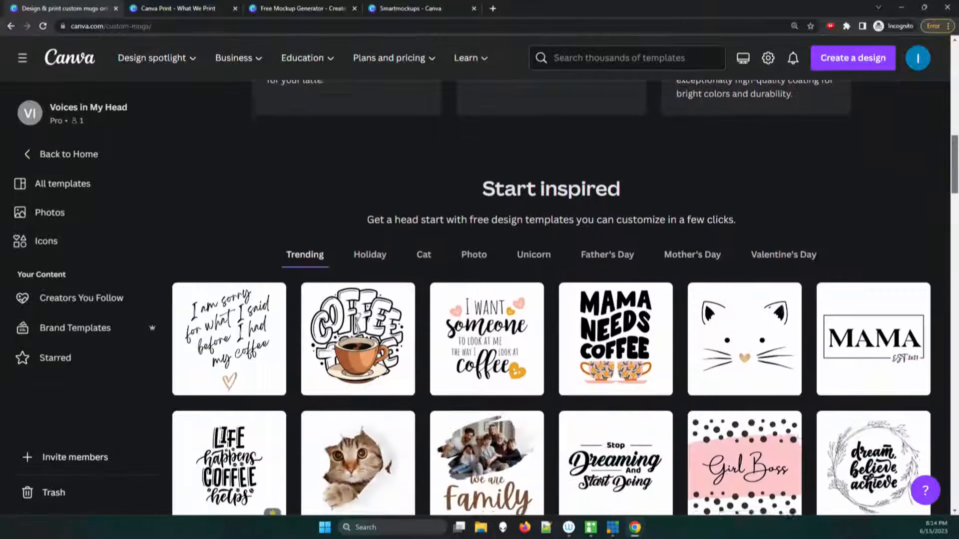
scroll(560, 273, "down", 2)
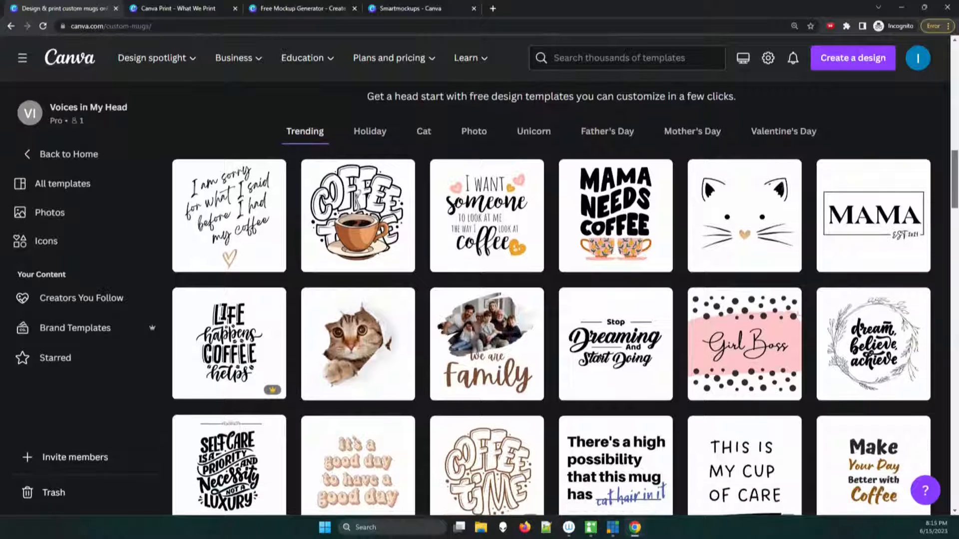
scroll(561, 272, "down", 4)
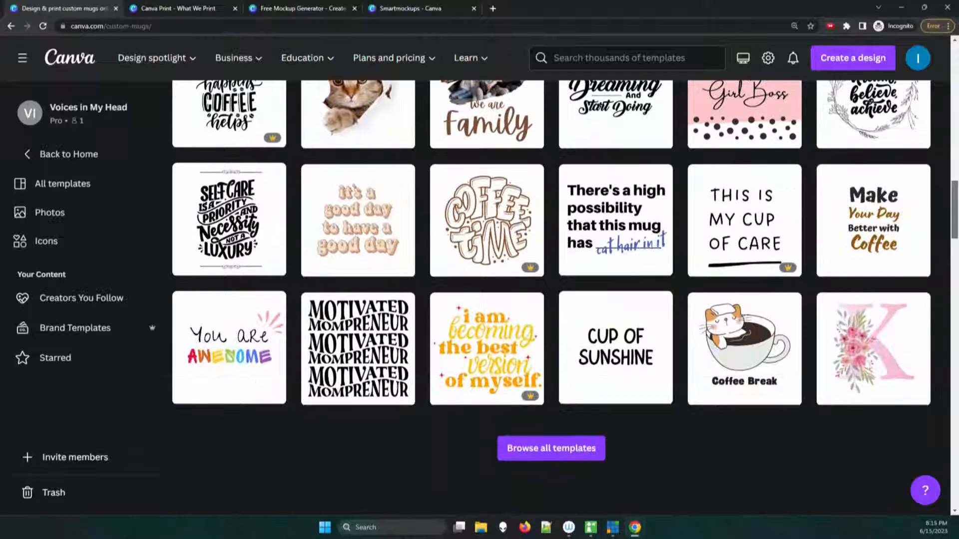
scroll(560, 273, "down", 9)
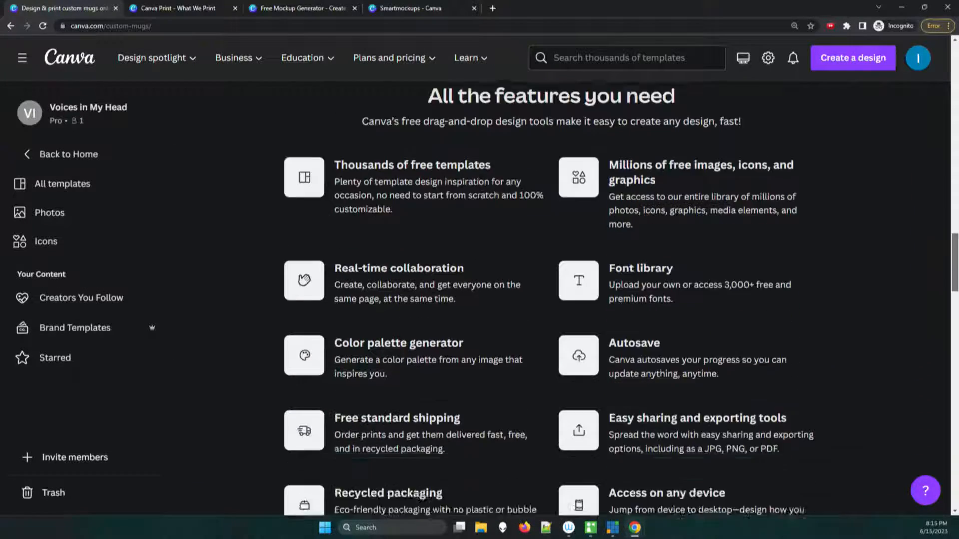
scroll(560, 273, "down", 11)
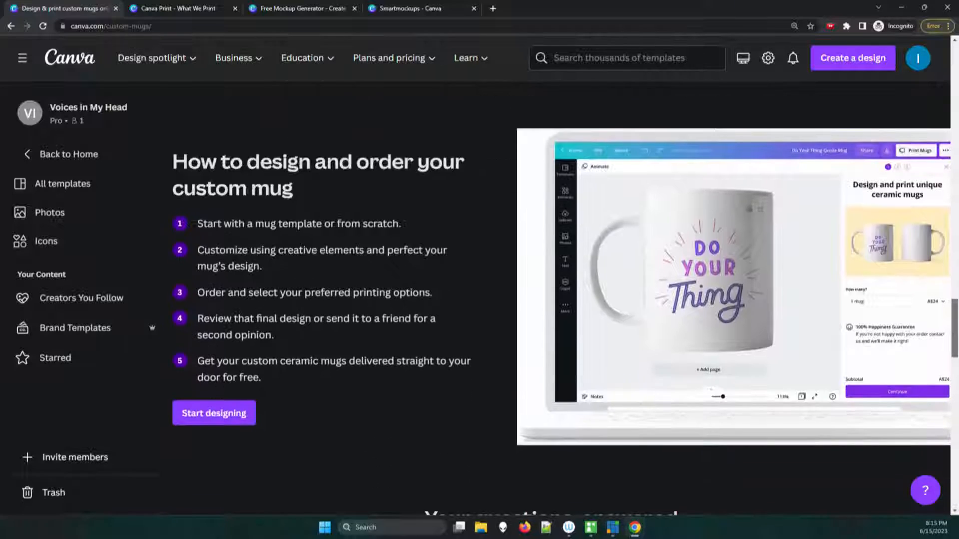
scroll(561, 272, "up", 20)
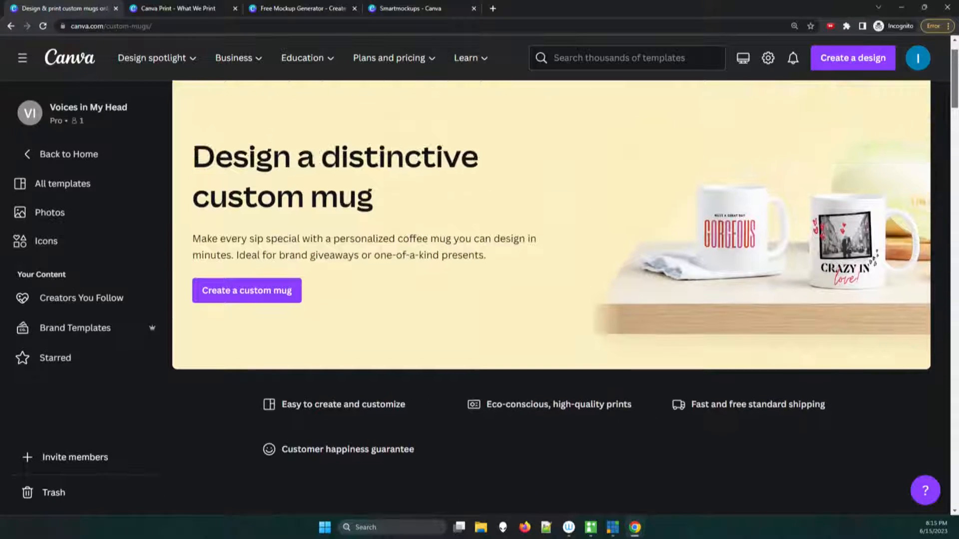
Step: Start a new custom mug design and keep it open in the browser, declining the desktop app
left_click_drag(954, 79, 955, 79)
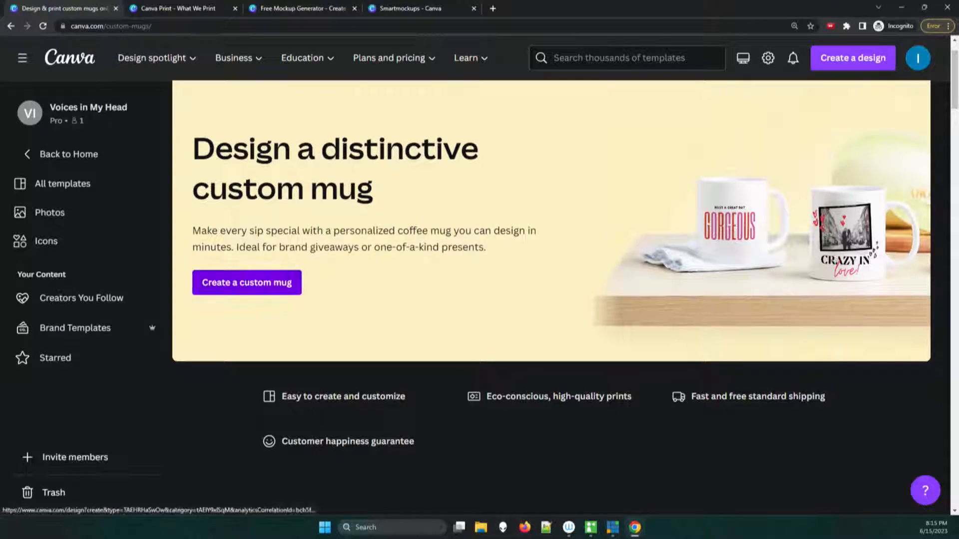
left_click(246, 283)
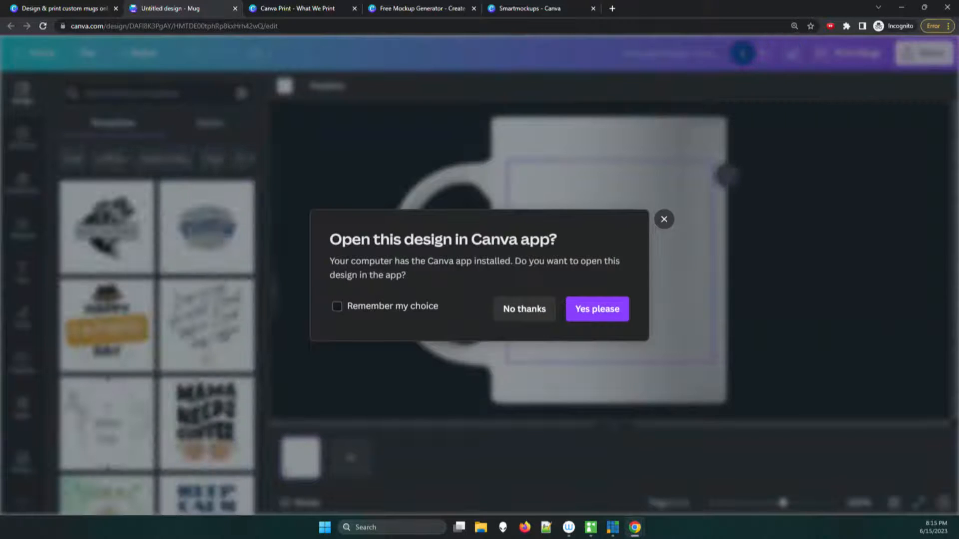
left_click(524, 309)
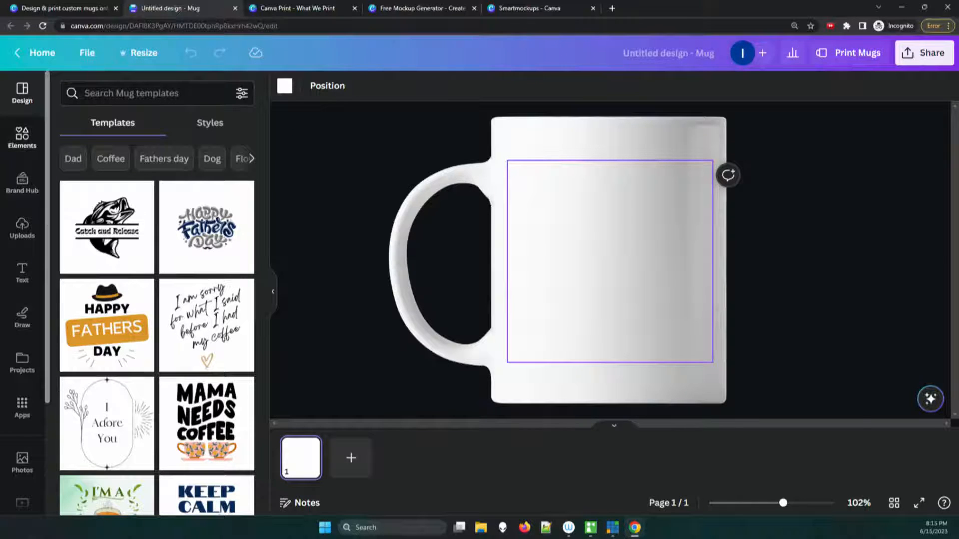
Step: Add the oval pagoda-and-mountain stamp graphic to the mug's lower left area, scaled down to about 1.83 × 2.17 in
left_click(22, 137)
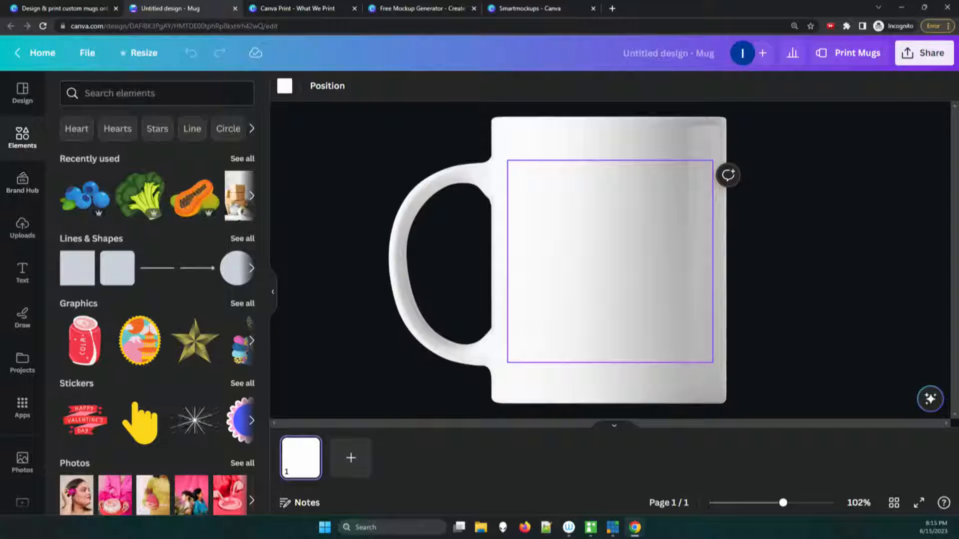
left_click_drag(140, 340, 617, 278)
left_click_drag(584, 317, 535, 360)
left_click_drag(592, 294, 571, 295)
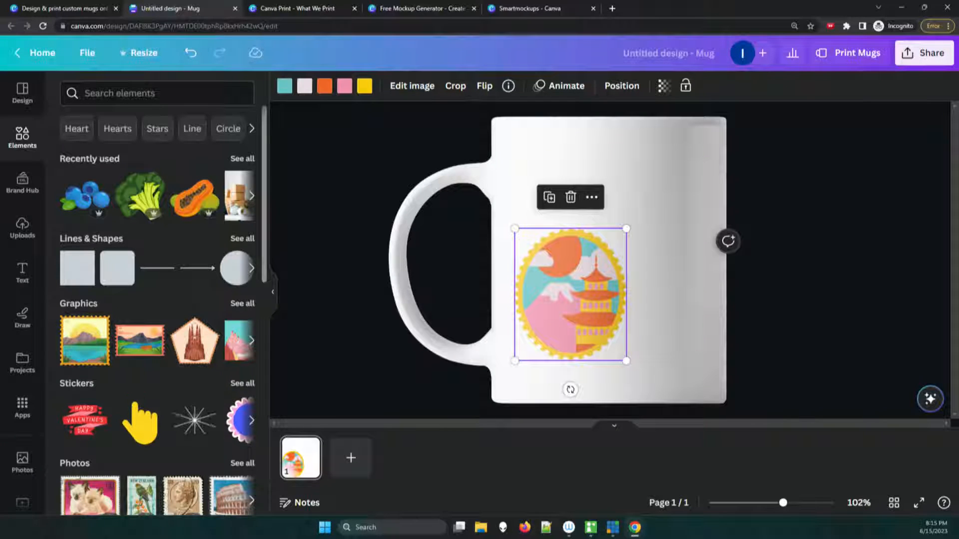
Step: Place the New Zealand parrot stamp photo on the mug as a separate element, about 1.63 × 2.6 in, overlapping the pagoda graphic
scroll(158, 309, "down", 5)
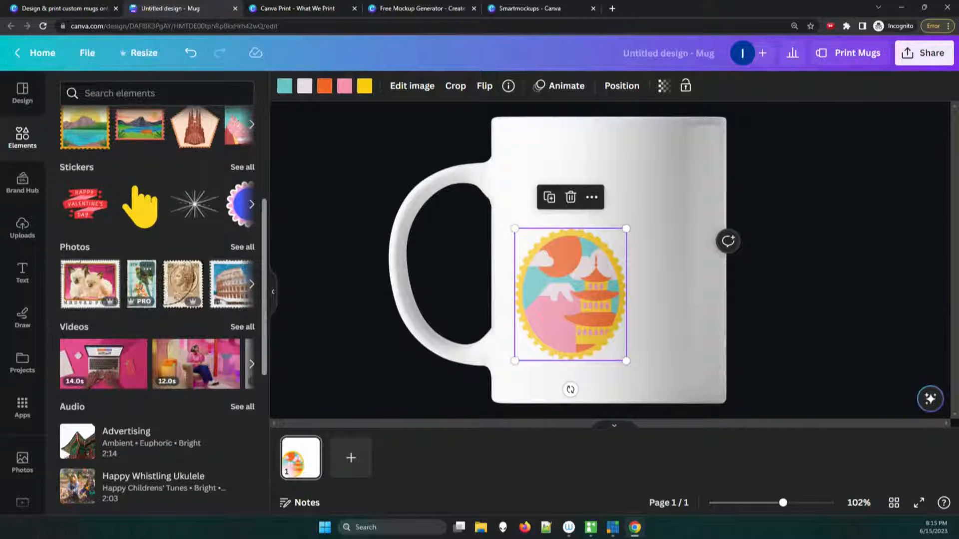
left_click_drag(142, 283, 707, 231)
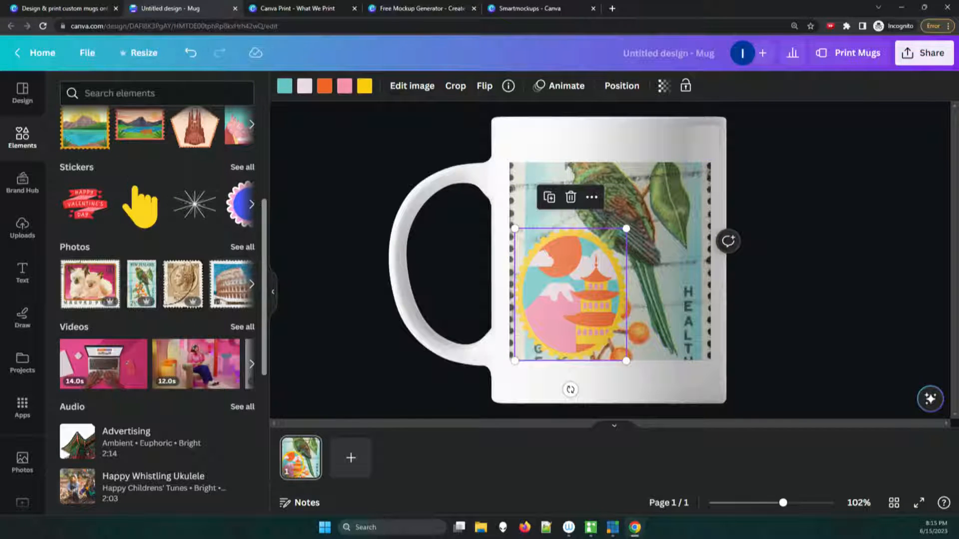
key("ctrl+z")
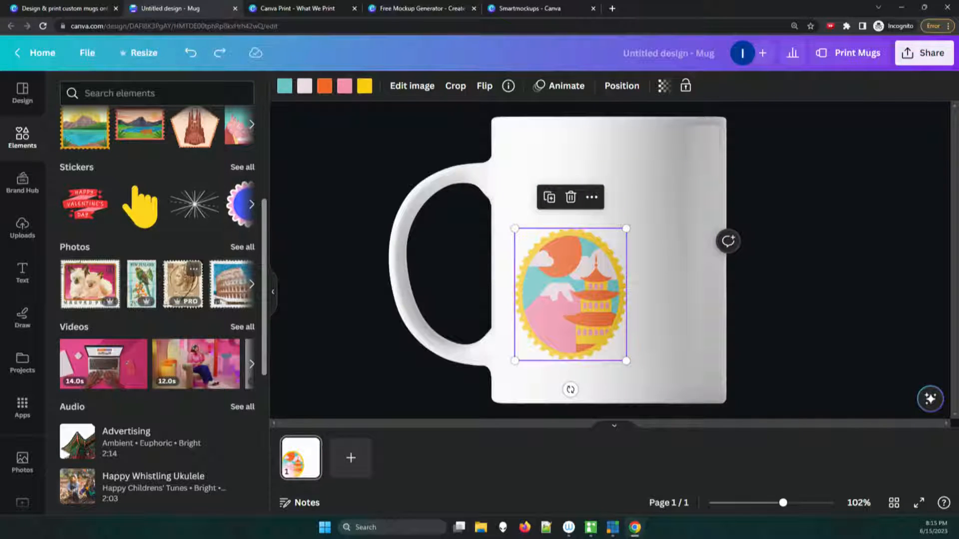
left_click_drag(142, 284, 510, 302)
left_click_drag(141, 285, 629, 207)
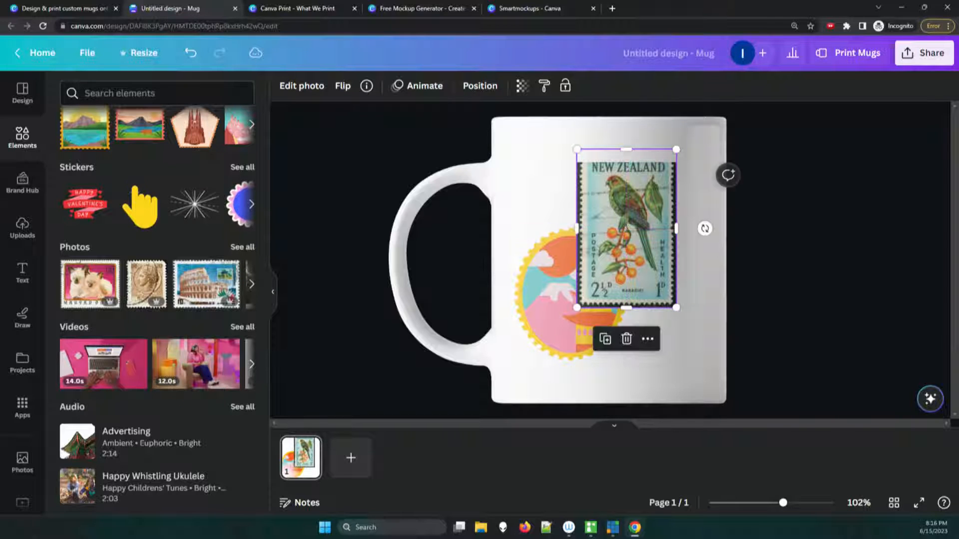
Step: Bring the pagoda graphic forward over the stamp photo and shift the stamp down to the print area's top edge, Y 0 in
left_click(547, 310)
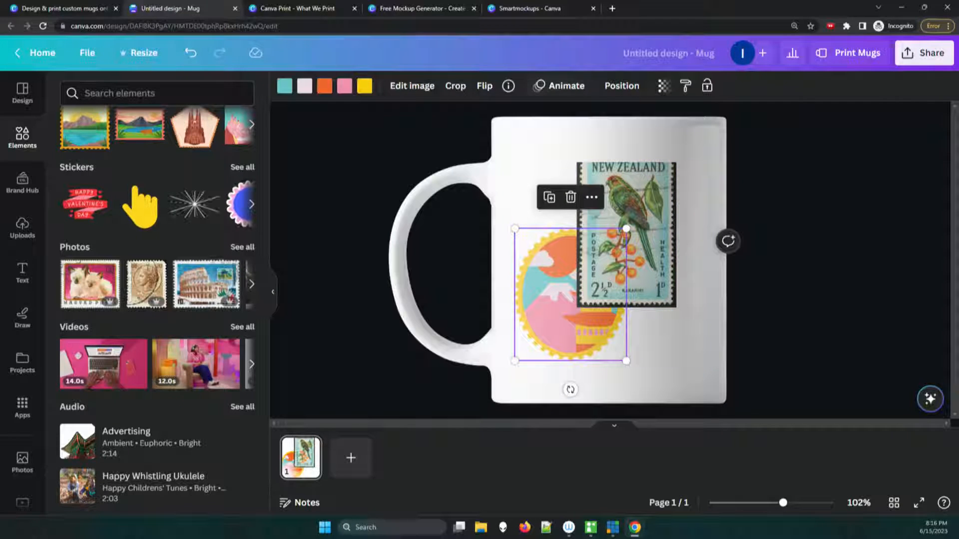
left_click(622, 86)
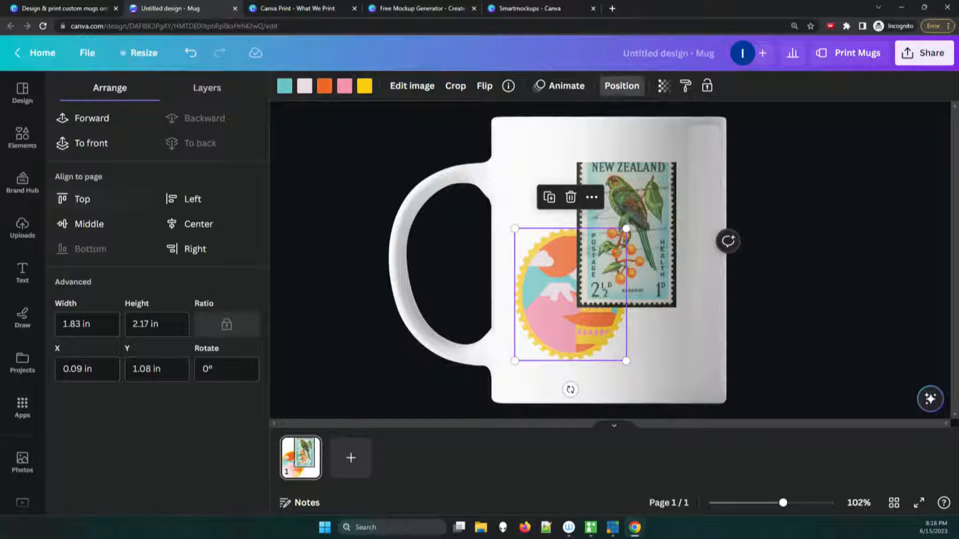
left_click(207, 88)
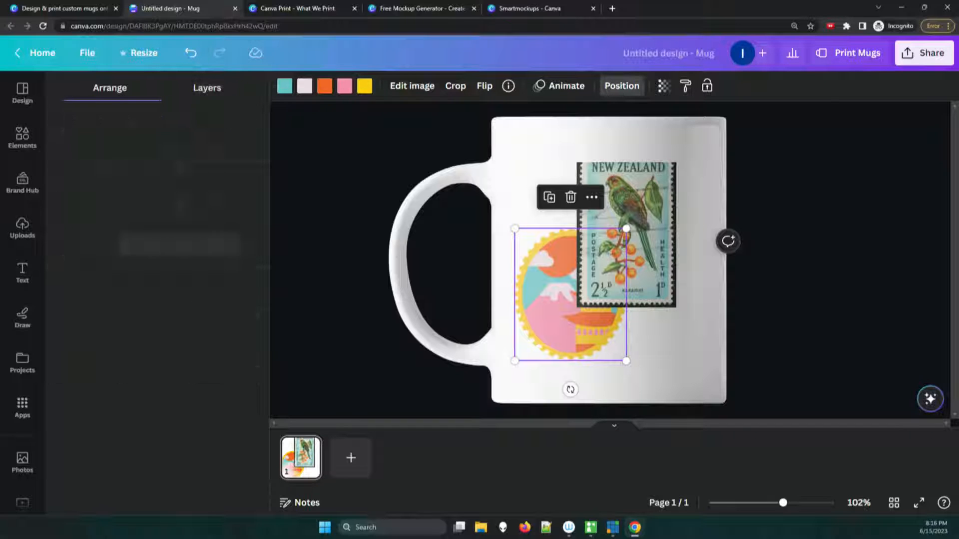
left_click(110, 87)
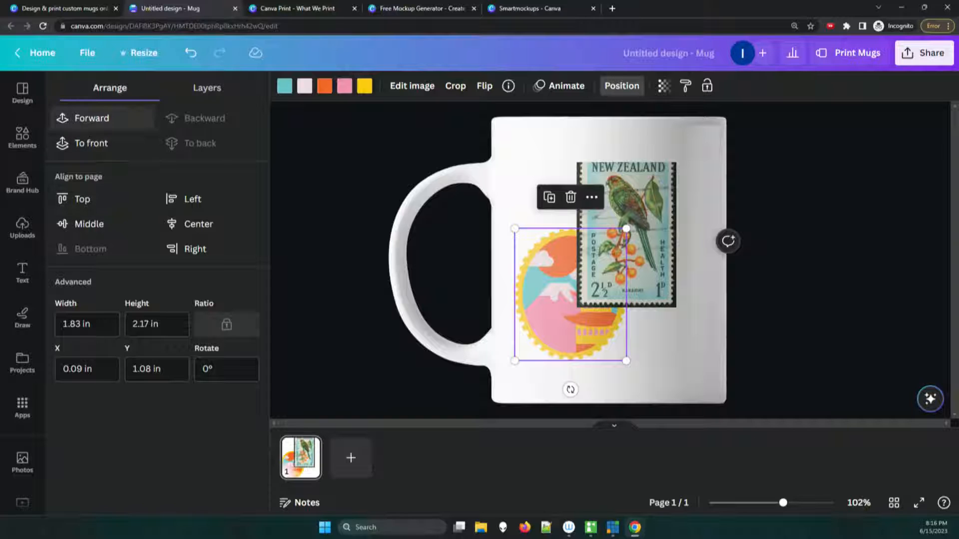
left_click(92, 118)
left_click_drag(640, 215, 639, 228)
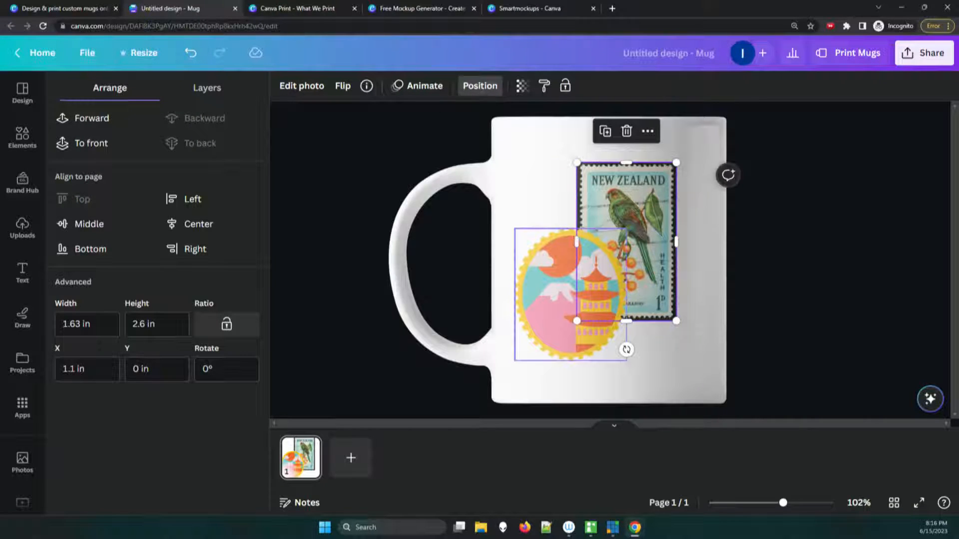
Step: Search the elements for "vacation" and place the multicolored Vacation lettering above the pagoda graphic and the airplane graphic across the two stamps
left_click(23, 138)
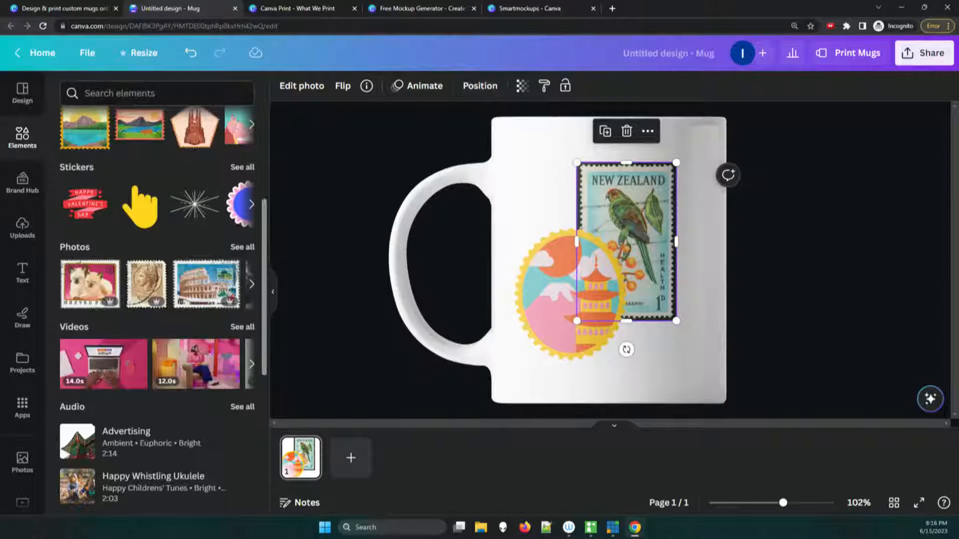
scroll(158, 300, "up", 5)
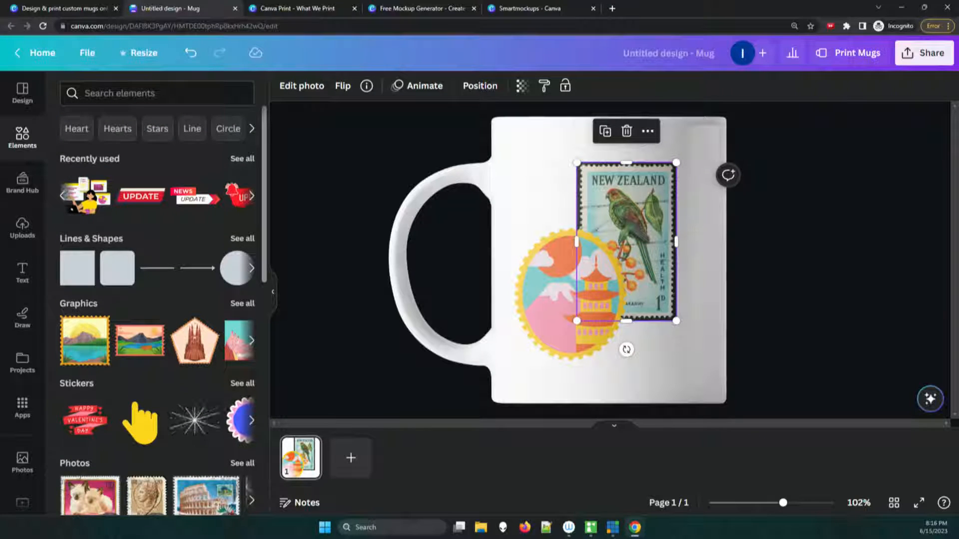
left_click(157, 93)
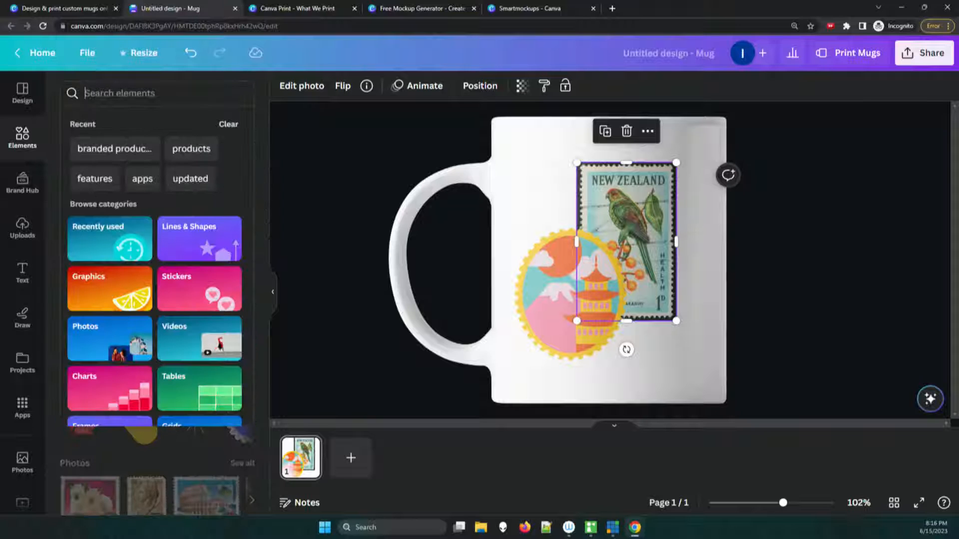
type("vi")
key("BackSpace")
key("BackSpace")
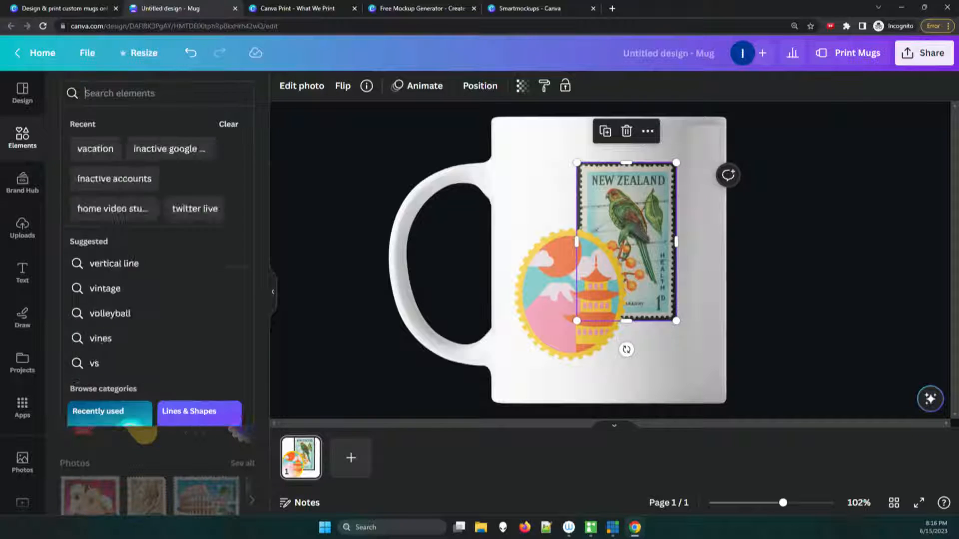
type("vacation")
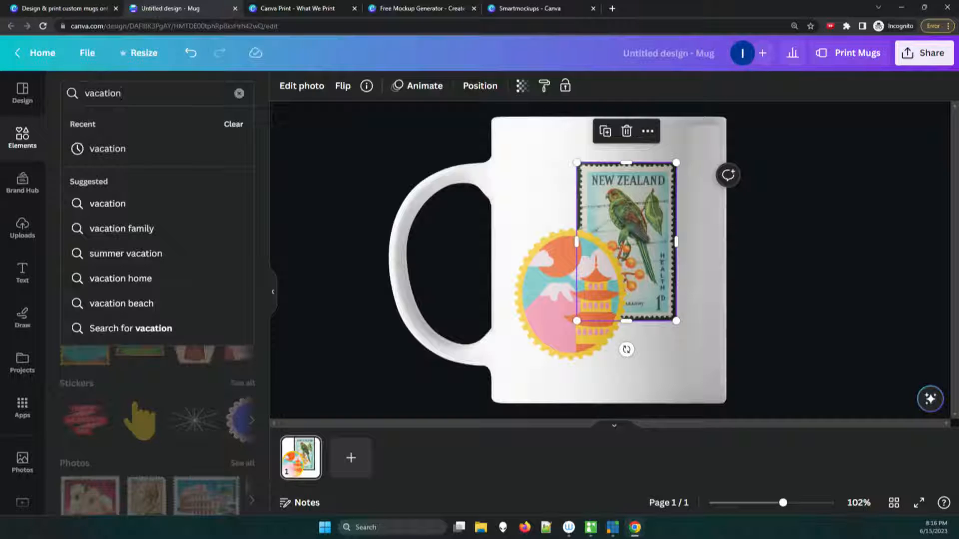
key("Return")
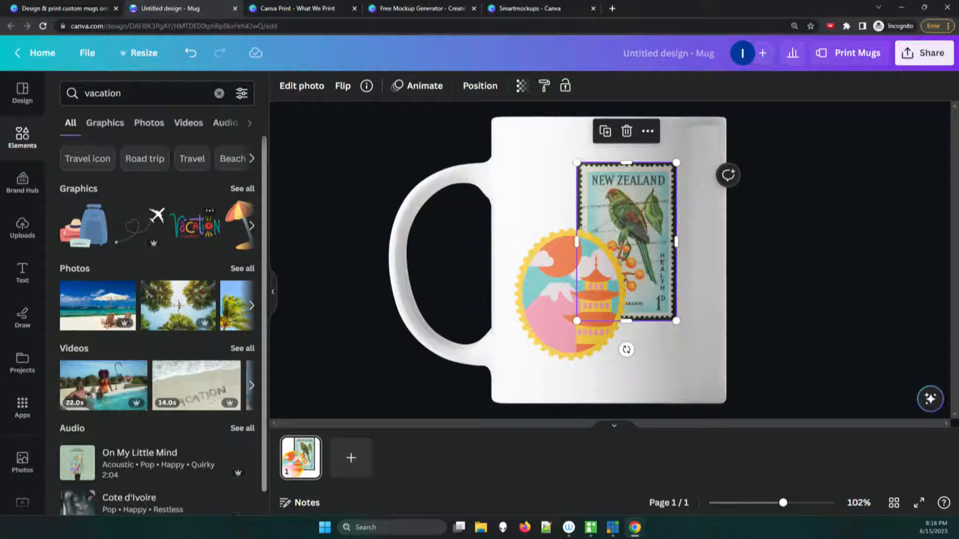
left_click_drag(194, 226, 571, 210)
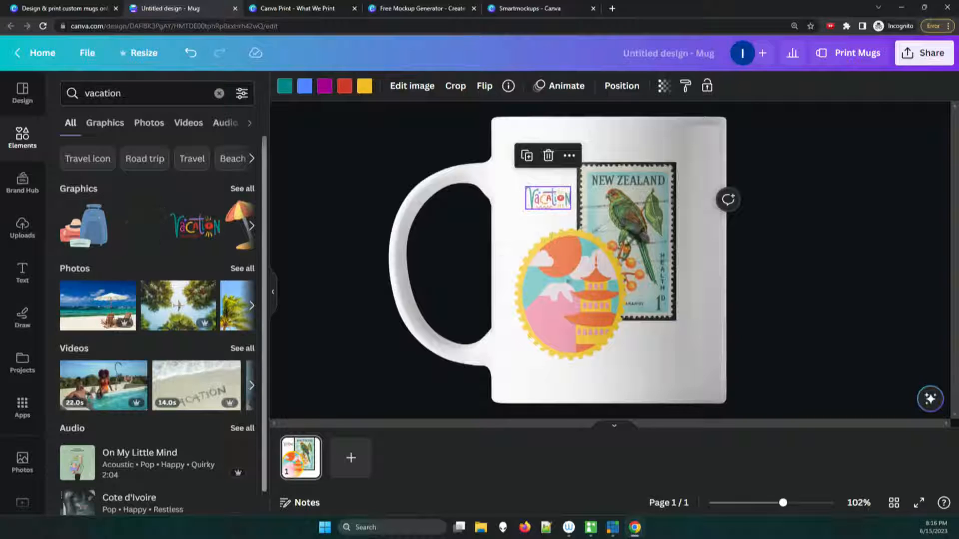
left_click(567, 286)
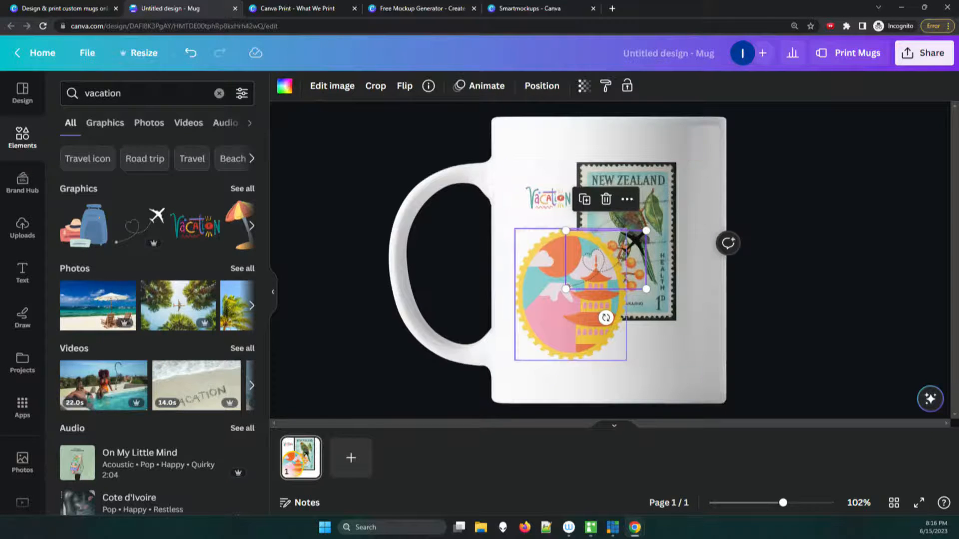
Step: Rotate the pagoda graphic to -17° and tilt the New Zealand stamp clockwise, shifting the stamp slightly toward the pagoda
left_click_drag(570, 391, 599, 387)
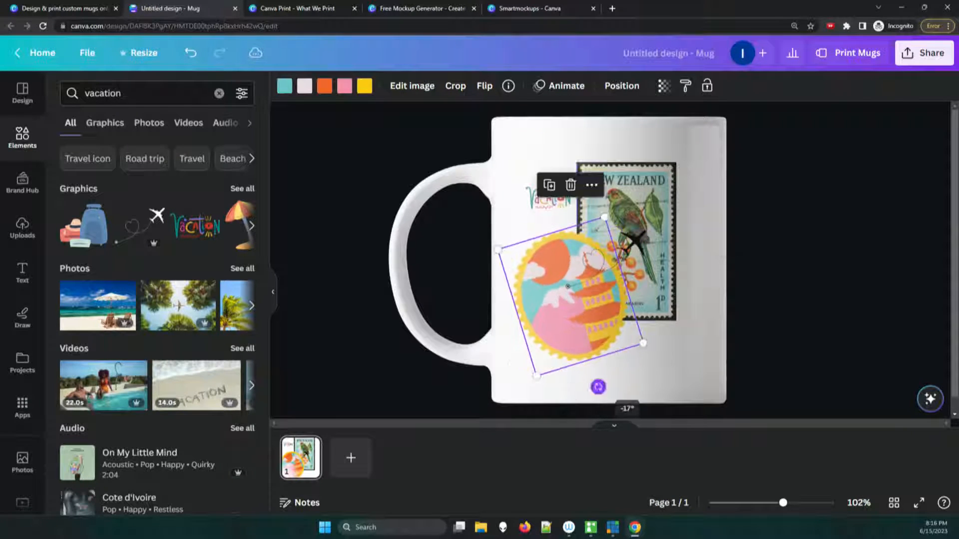
left_click_drag(642, 279, 635, 279)
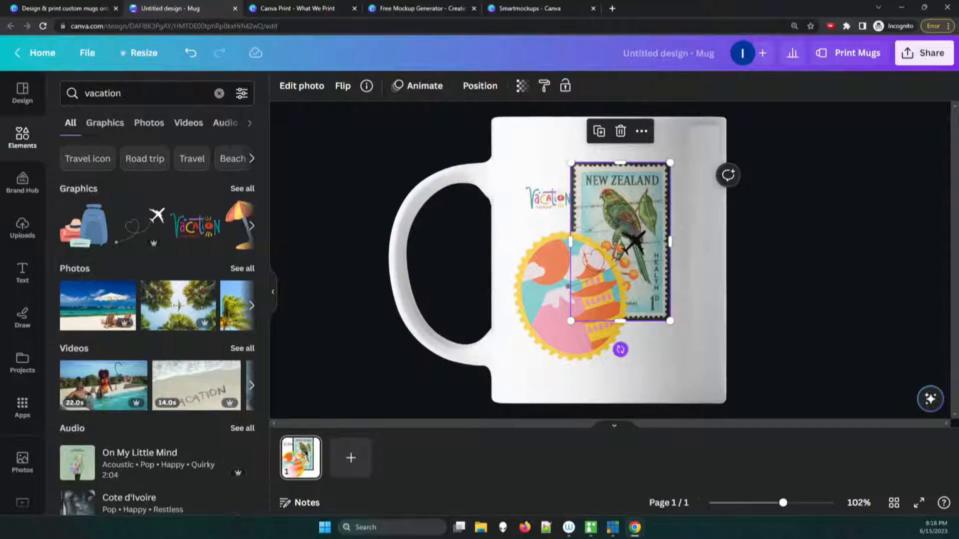
left_click_drag(620, 349, 590, 346)
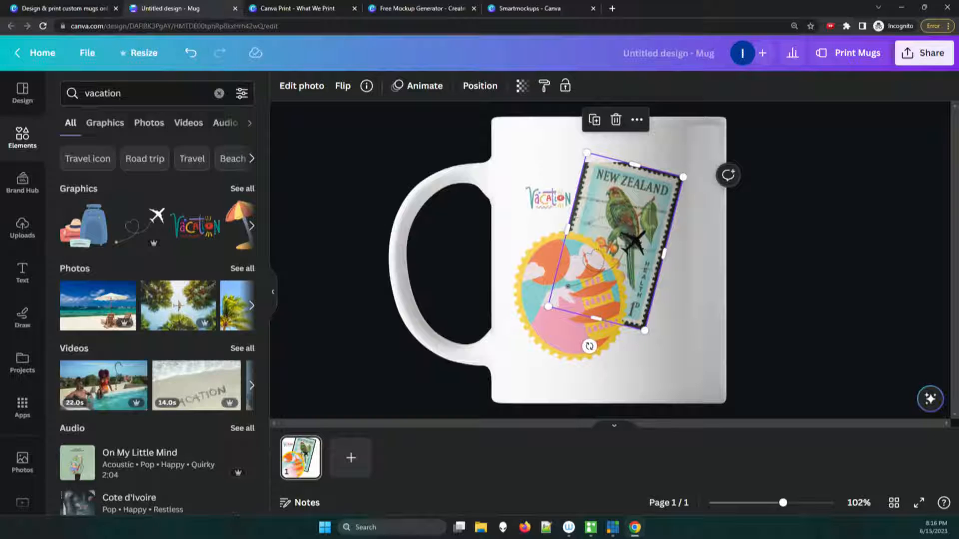
Step: Reposition the tilted New Zealand stamp lower on the mug, with its bottom corner near the print area's lower edge
key("Escape")
left_click_drag(627, 203, 627, 222)
key("Escape")
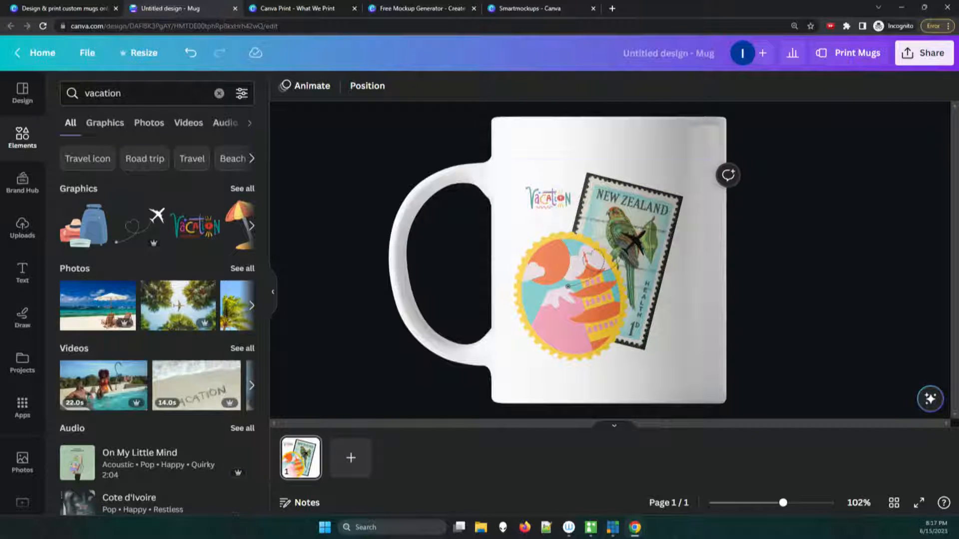
left_click_drag(628, 223, 656, 160)
key("Escape")
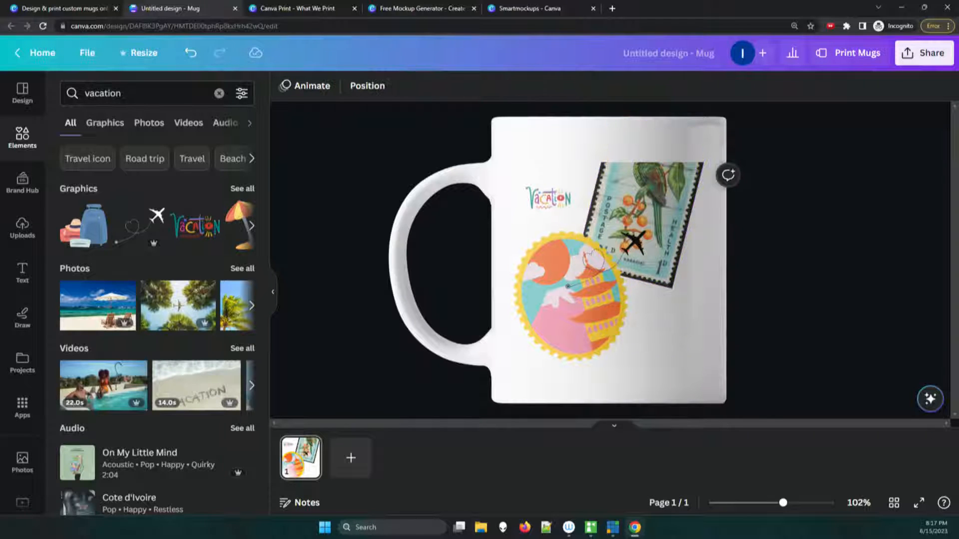
left_click_drag(652, 201, 640, 275)
left_click(698, 291)
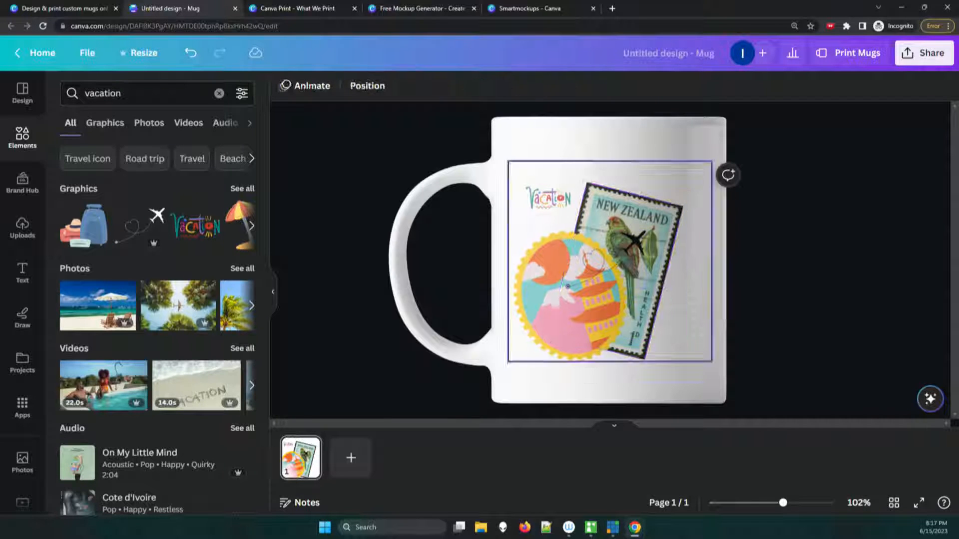
Step: Enlarge the Vacation lettering slightly outward from its upper-right corner
left_click(549, 198)
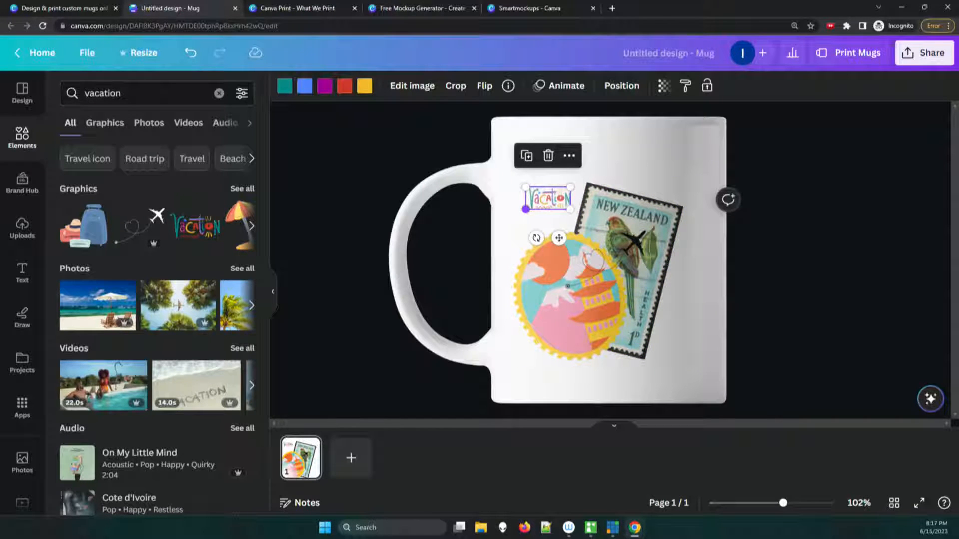
left_click_drag(526, 209, 517, 214)
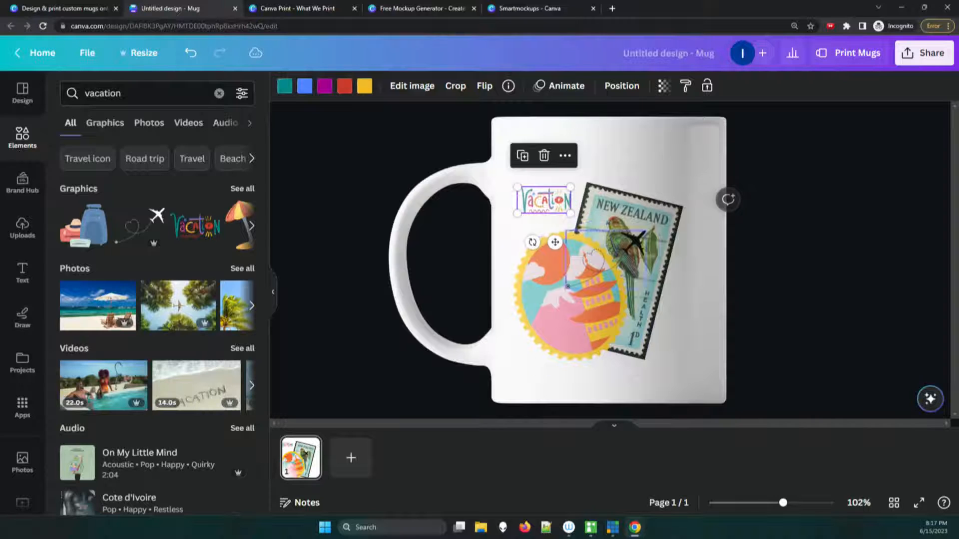
Step: Try the pale pink #eddee3, yellow #fccd0d, magenta and orange document colors on the airplane graphic
left_click(628, 249)
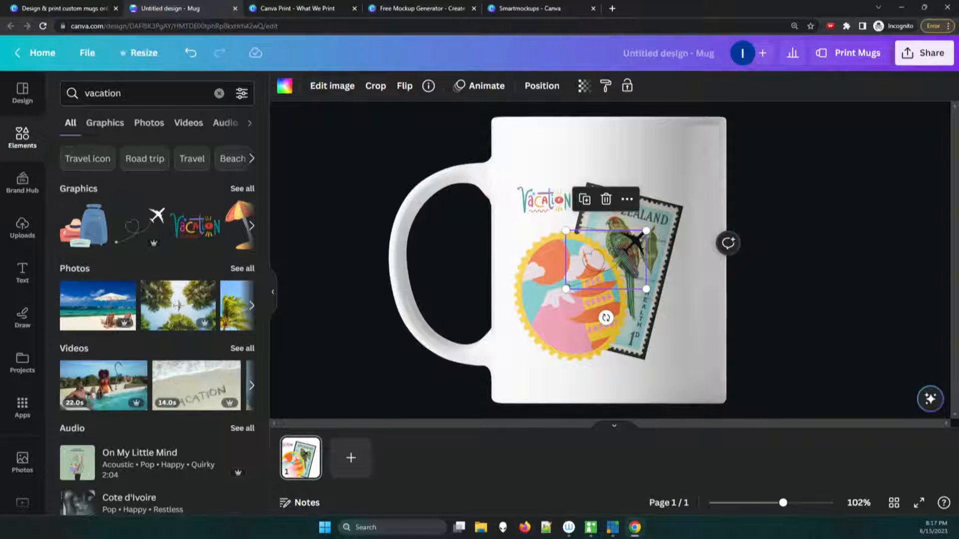
left_click(285, 86)
left_click(106, 195)
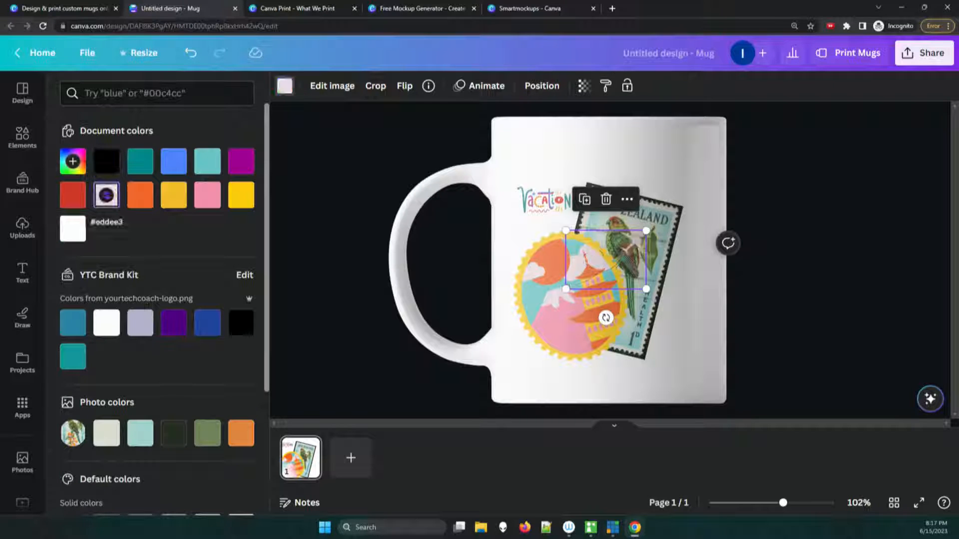
left_click(241, 194)
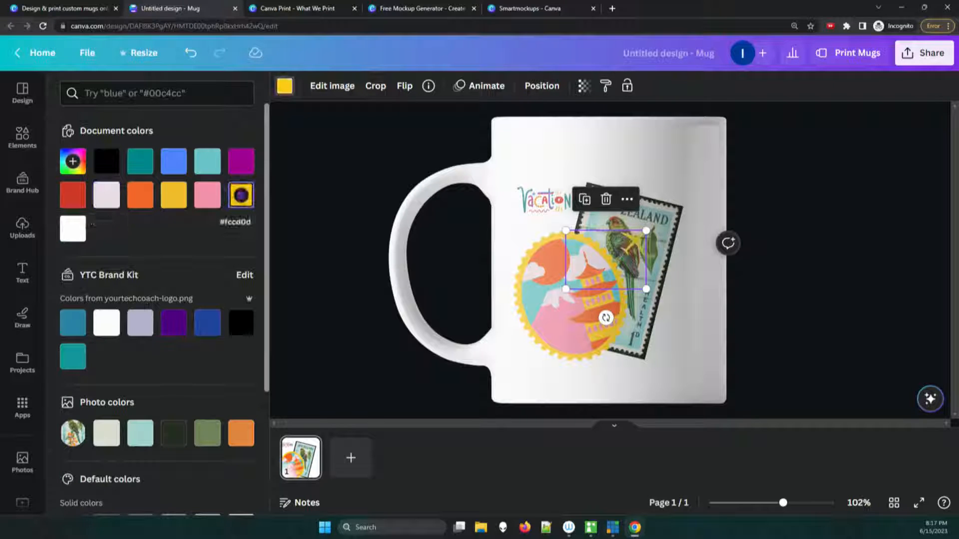
left_click(241, 161)
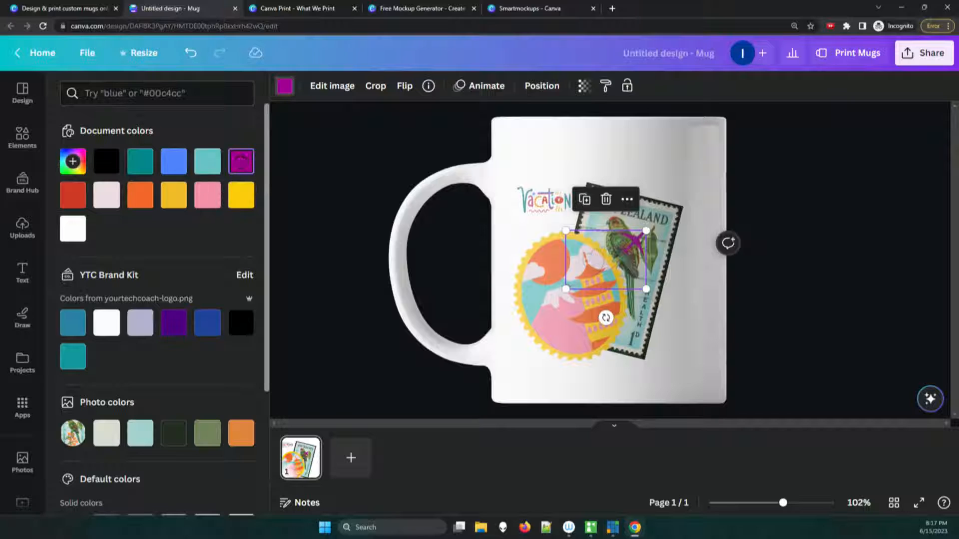
left_click(140, 195)
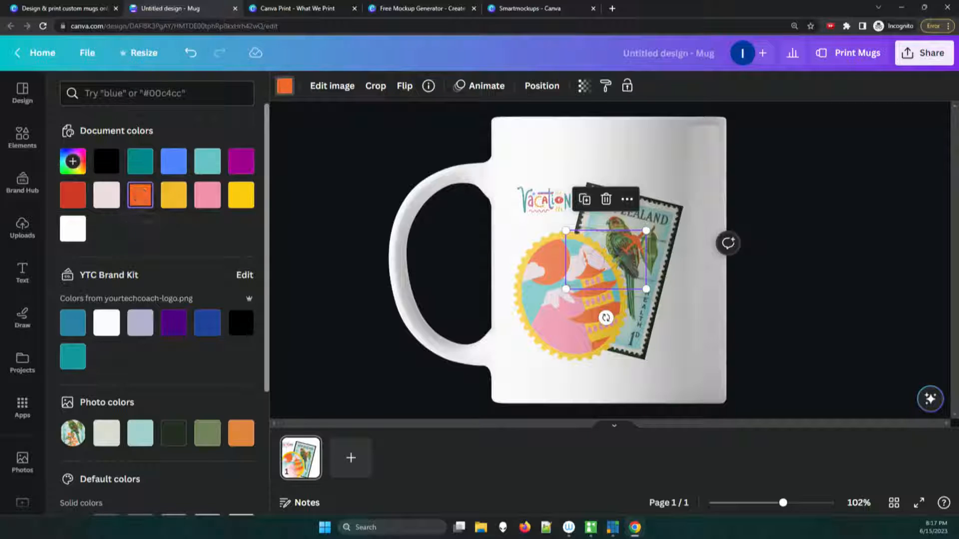
Step: Recolor the airplane graphic with a custom bright green, fully saturated, and deselect it
left_click(72, 161)
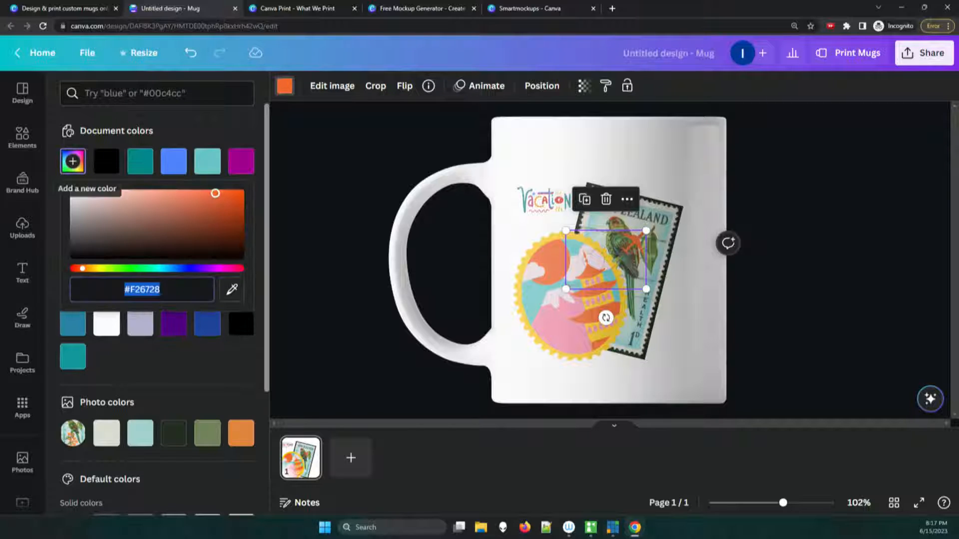
left_click_drag(82, 268, 103, 269)
left_click_drag(215, 194, 240, 193)
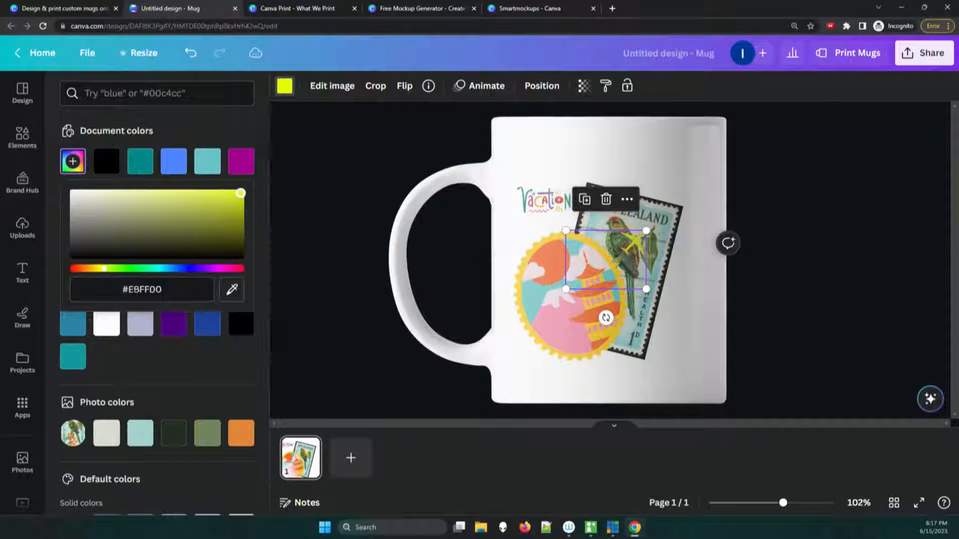
left_click_drag(103, 268, 136, 268)
left_click(173, 358)
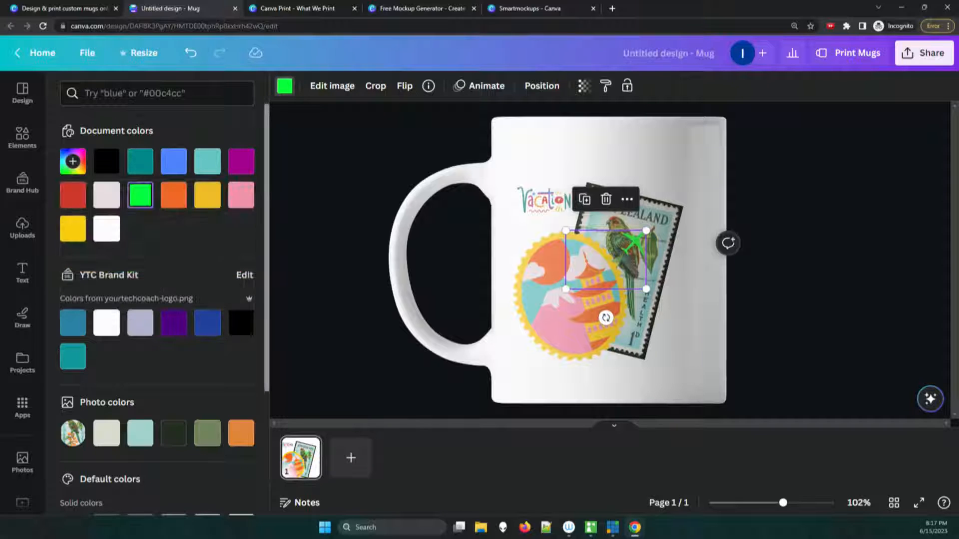
left_click(340, 280)
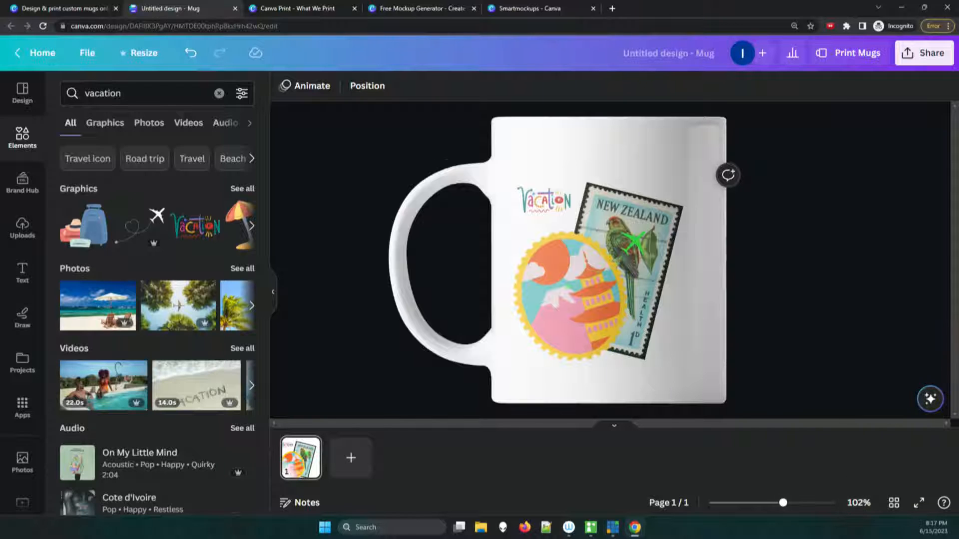
Step: Open the mug print options and assign Page 1 to the mug's back
mouse_move(783, 503)
left_mouse_down()
mouse_move(753, 503)
mouse_move(826, 503)
mouse_move(773, 503)
left_mouse_up()
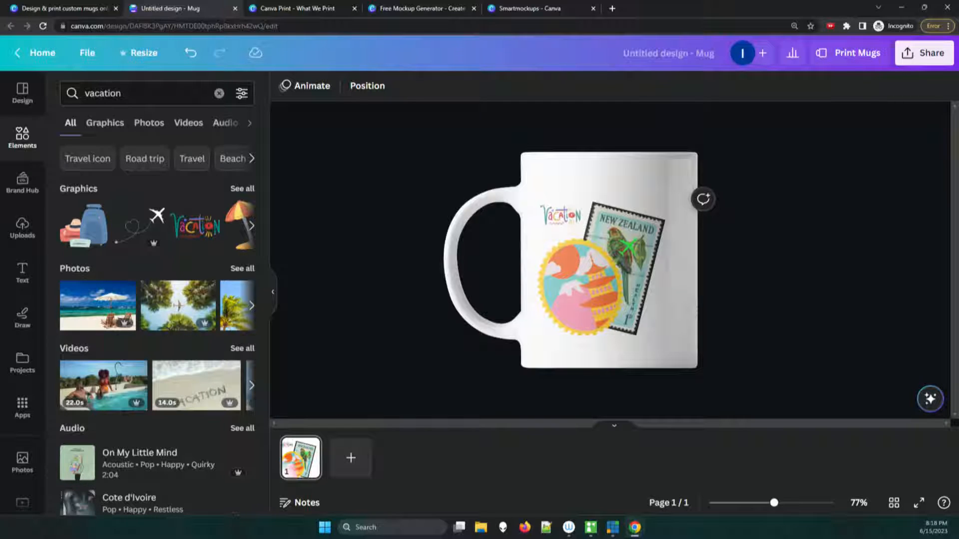
mouse_move(801, 148)
left_mouse_down()
mouse_move(842, 84)
mouse_move(840, 61)
left_mouse_up()
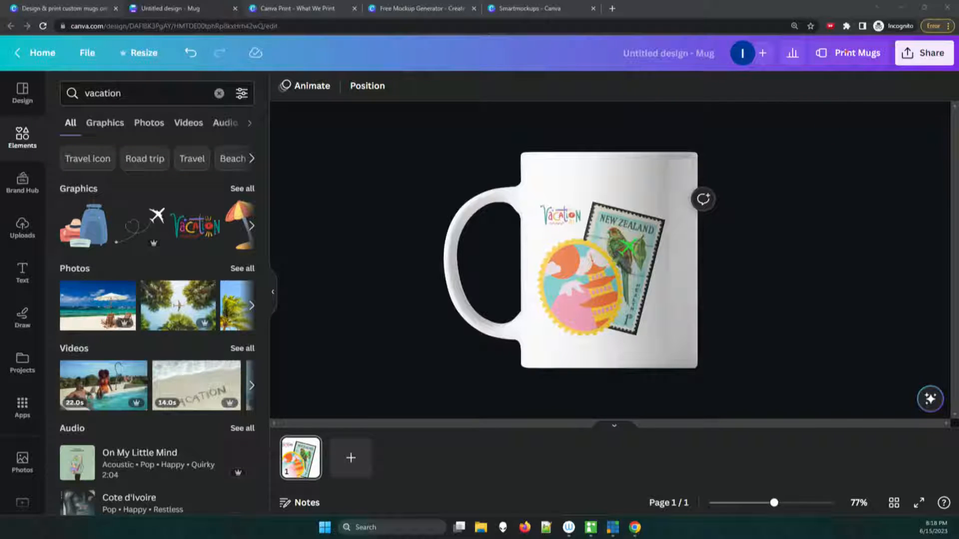
left_click(857, 53)
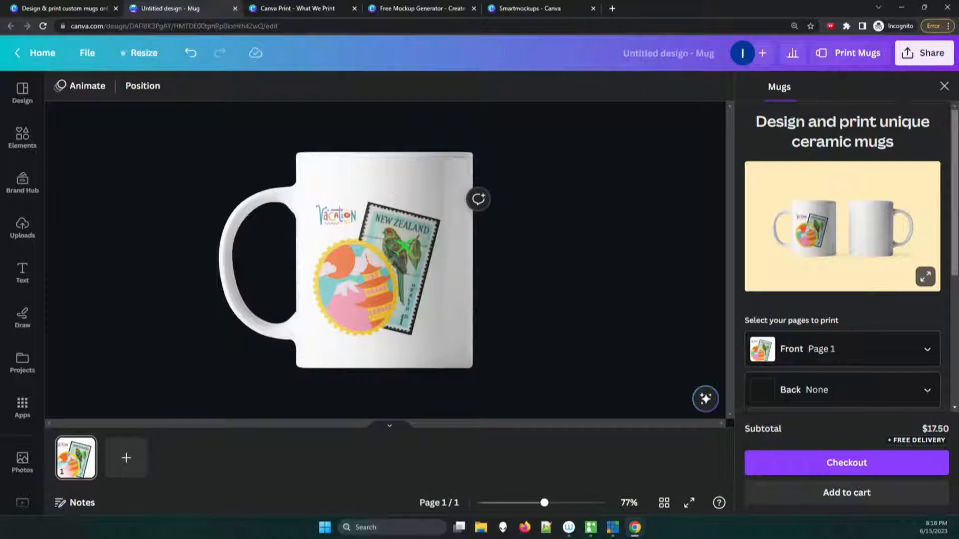
mouse_move(955, 192)
left_mouse_down()
mouse_move(955, 203)
mouse_move(954, 192)
left_mouse_up()
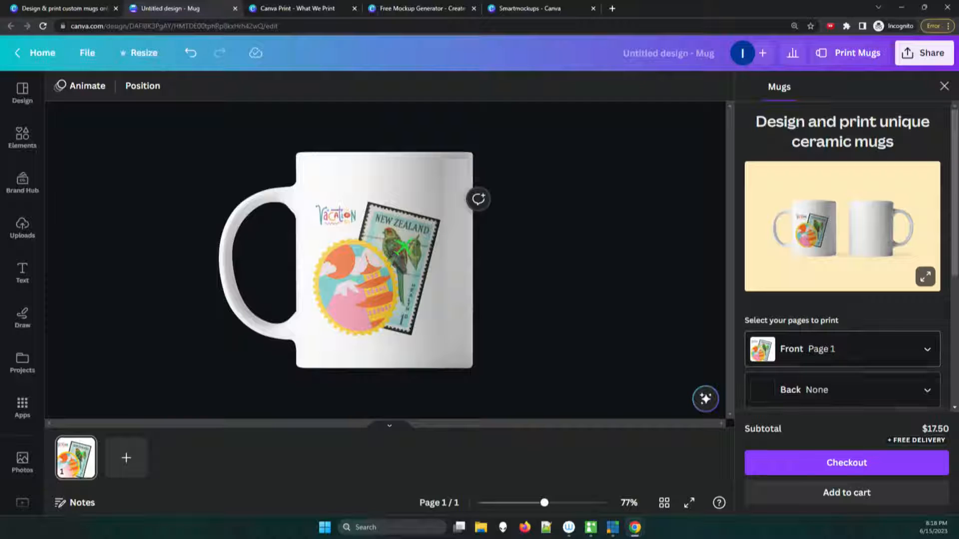
left_click(843, 389)
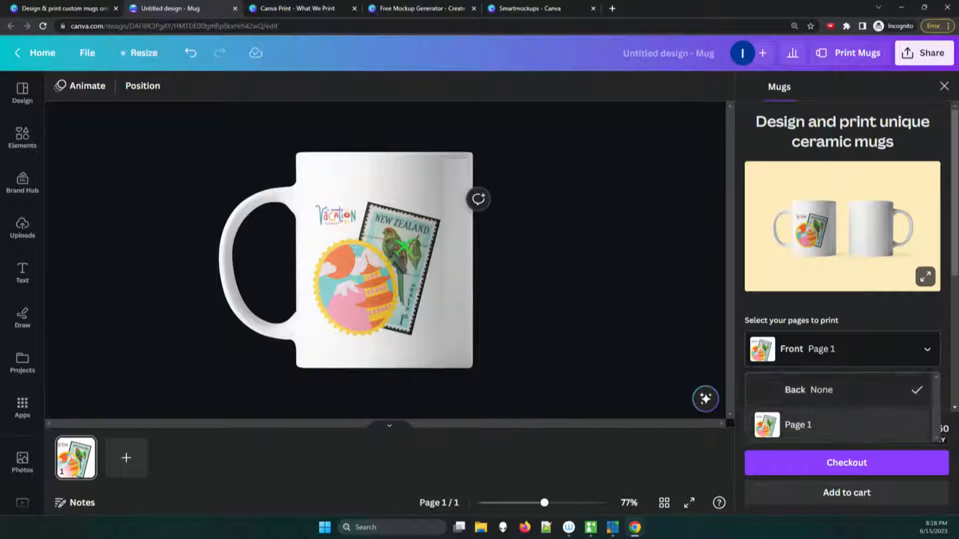
left_click(799, 424)
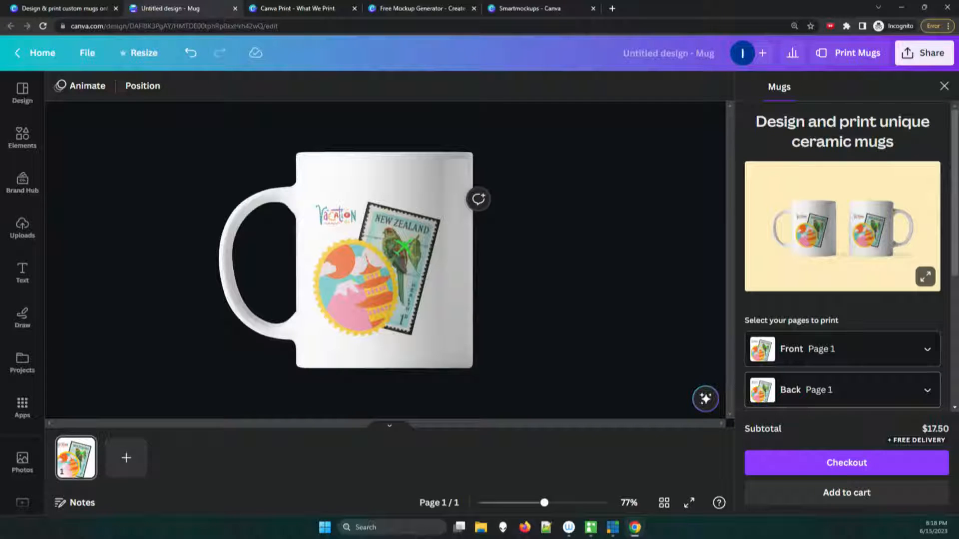
Step: Review the quantity pricing for the mug order and choose 1 Mug
left_click_drag(955, 193, 955, 310)
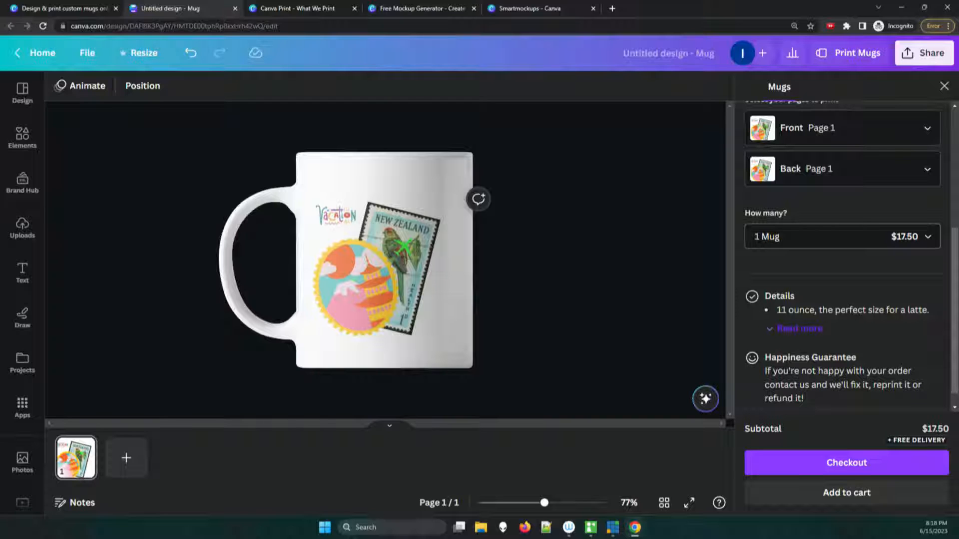
left_click(842, 236)
scroll(839, 292, "down", 5)
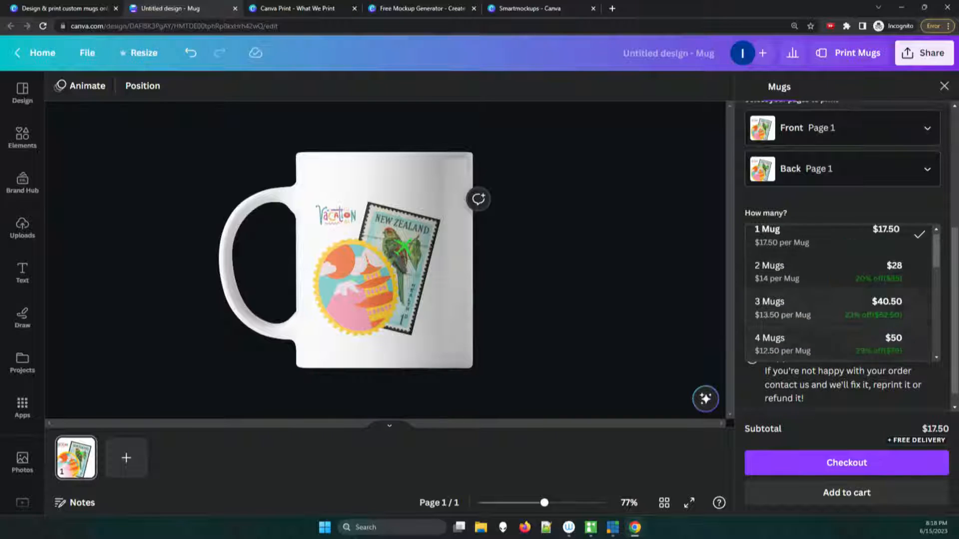
left_click_drag(936, 312, 936, 248)
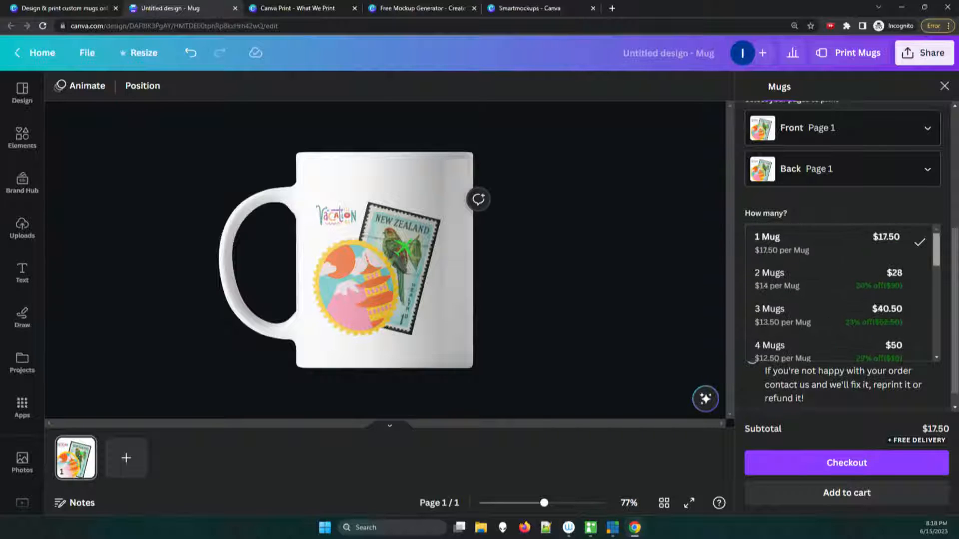
left_click(839, 243)
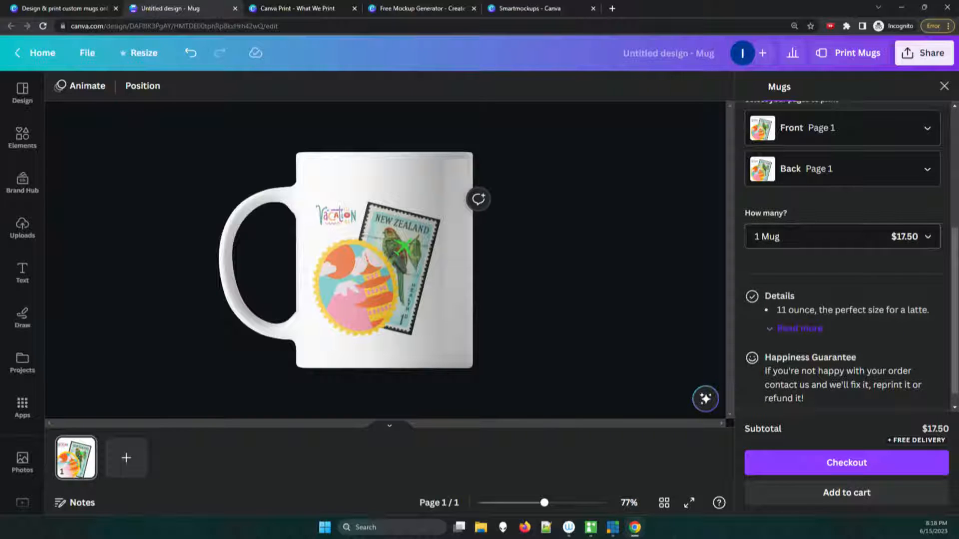
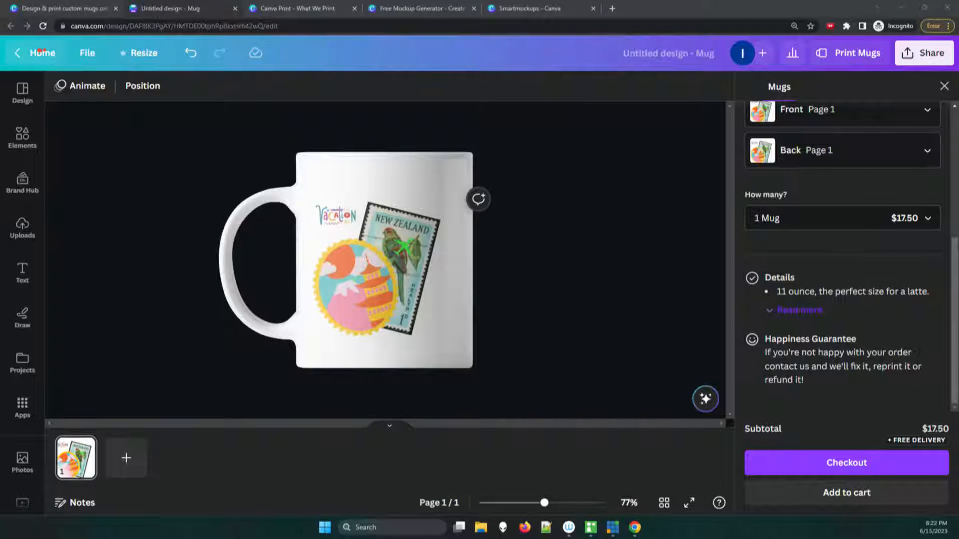
left_click(42, 52)
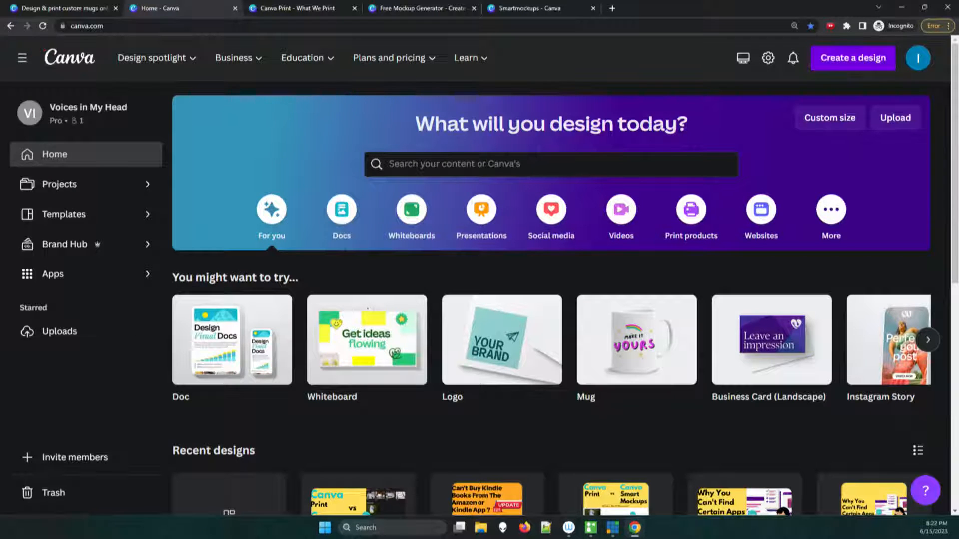
left_click(853, 58)
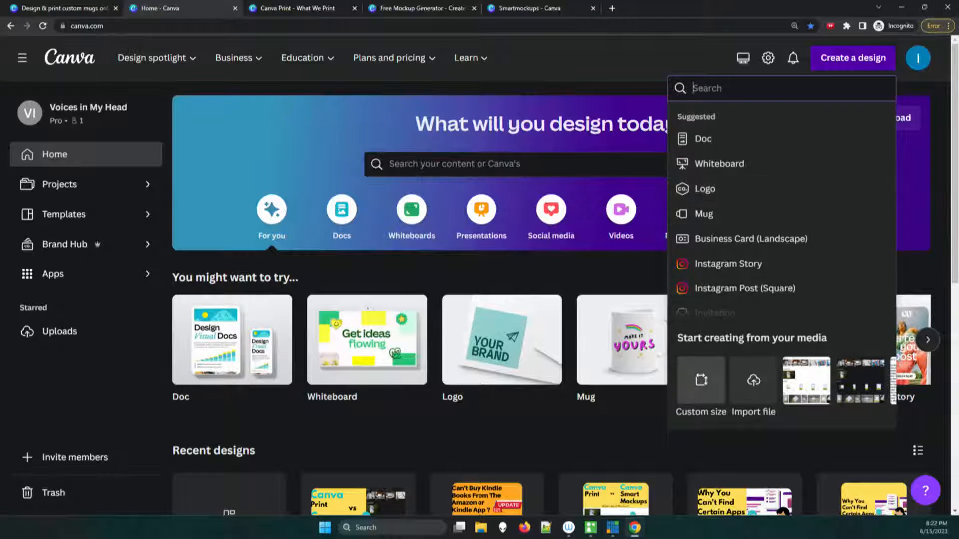
left_click(701, 382)
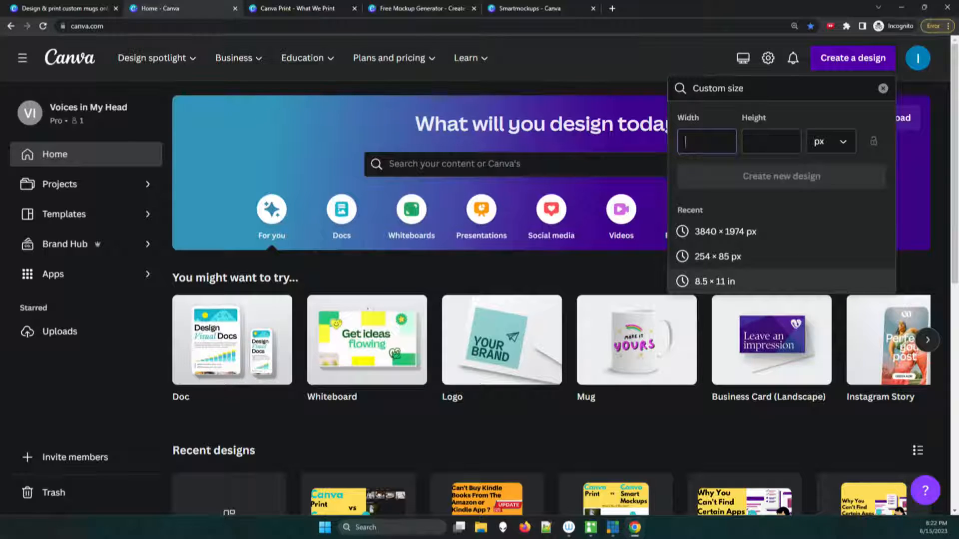
left_click(718, 256)
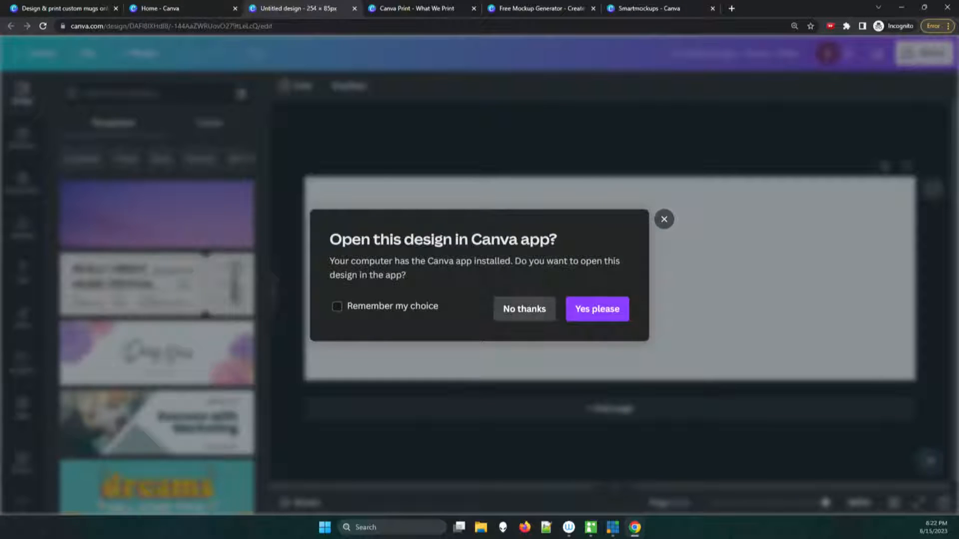
left_click(524, 309)
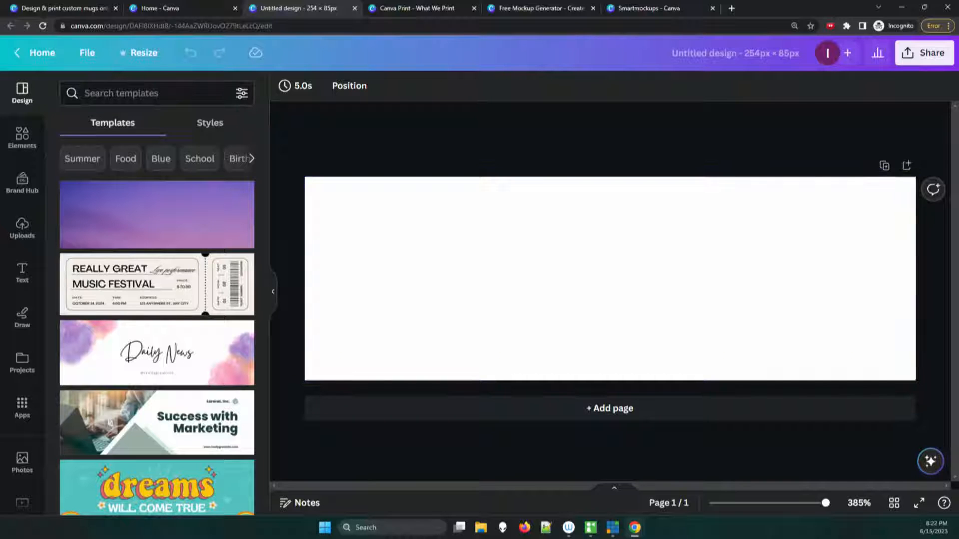
left_click(36, 52)
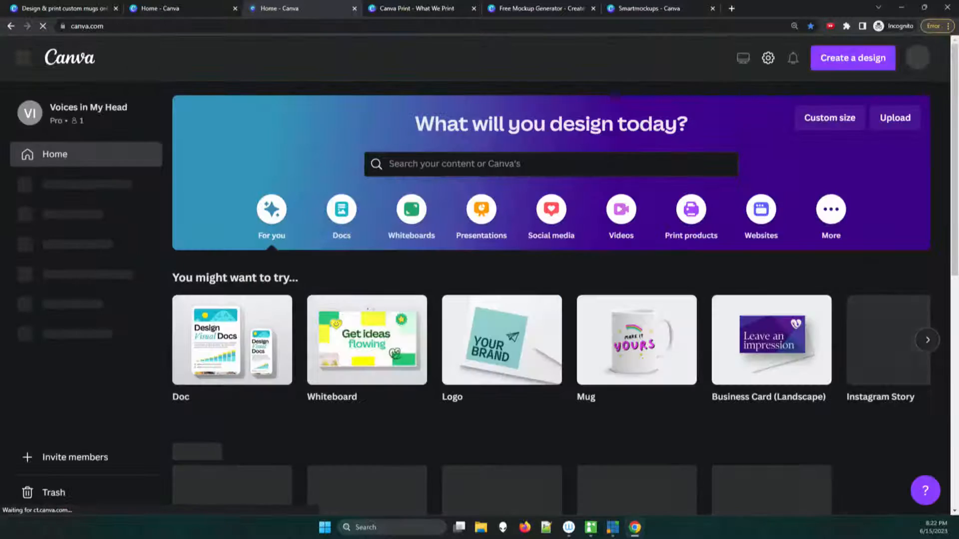
Step: Create a blank custom-size design of 8.5 × 11 in from the recent sizes and keep it in the browser
left_click(853, 58)
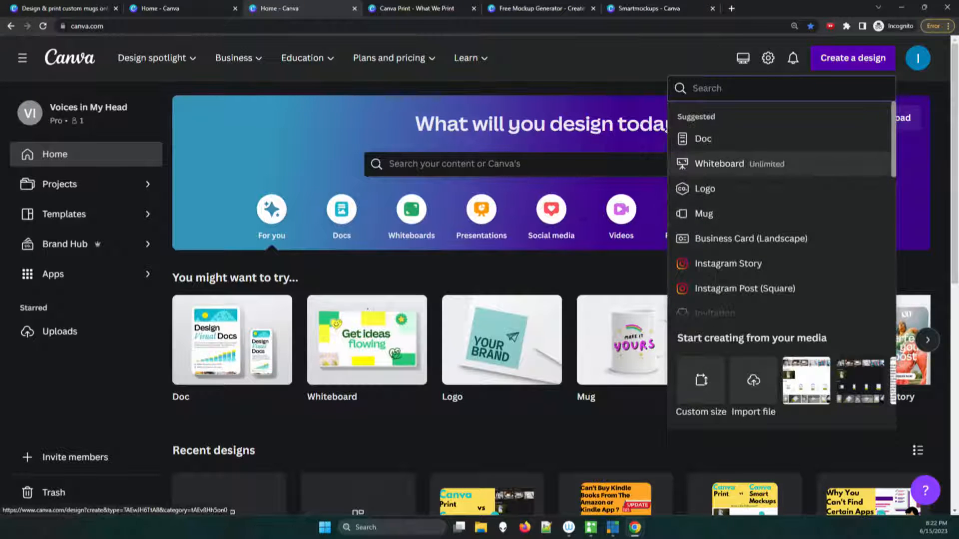
left_click(702, 380)
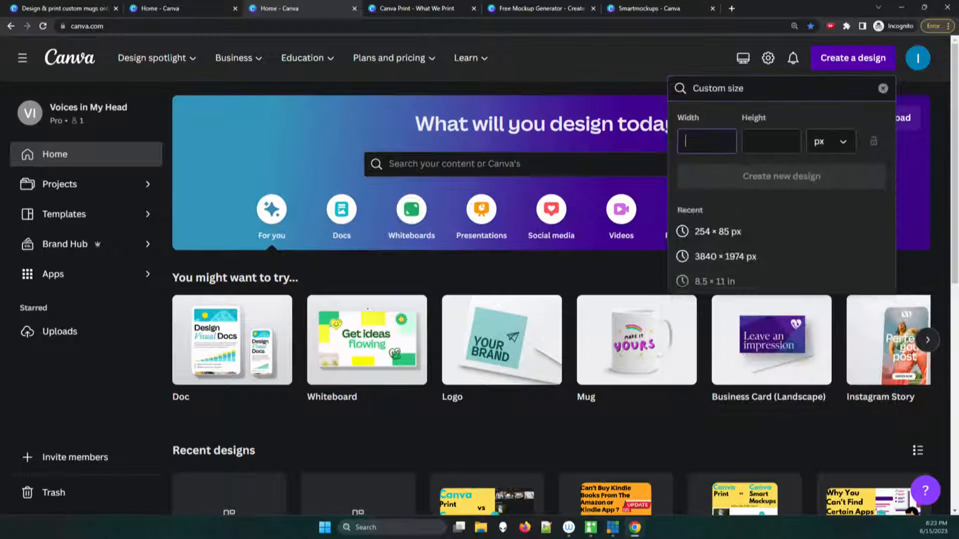
left_click(714, 282)
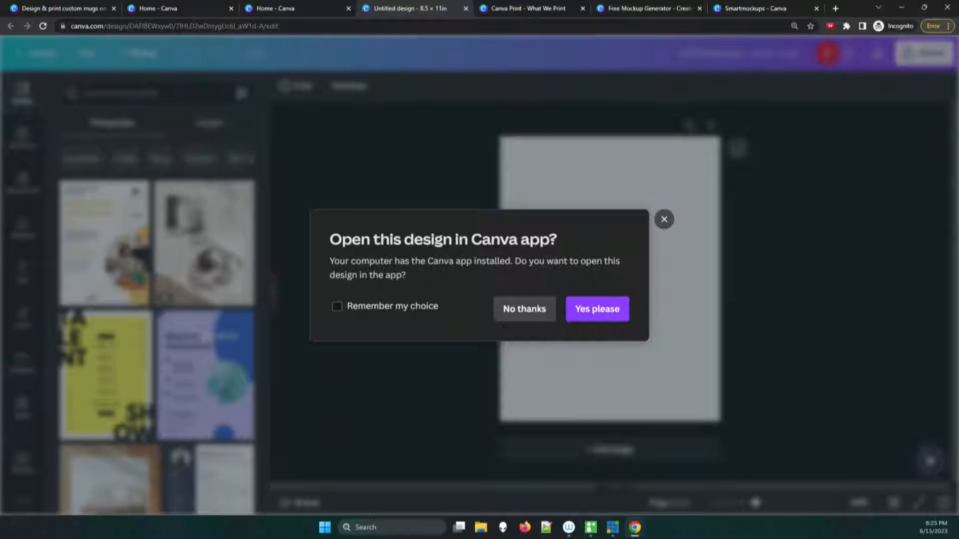
left_click(525, 309)
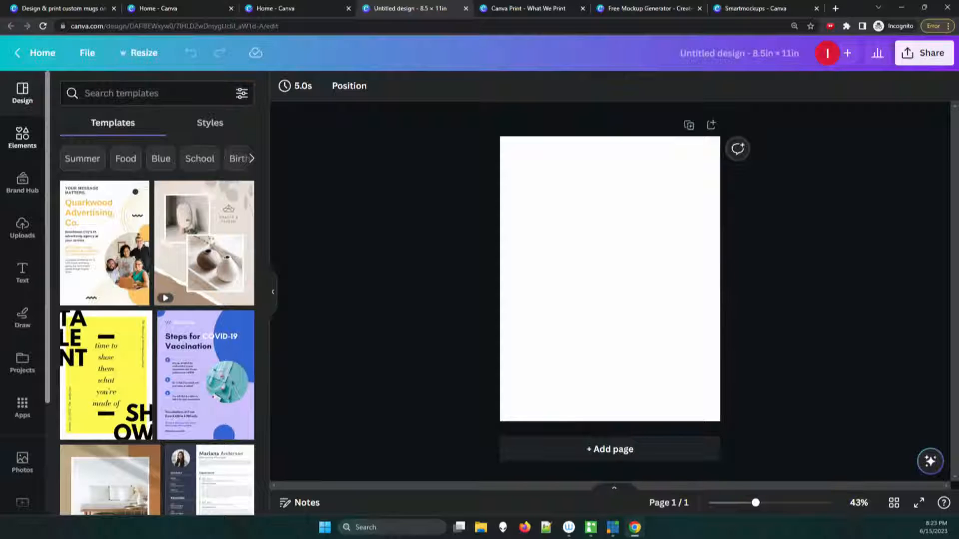
Step: Place the recently used broccoli, blueberries and papaya graphics as an overlapping cluster in the middle of the page
left_click(22, 135)
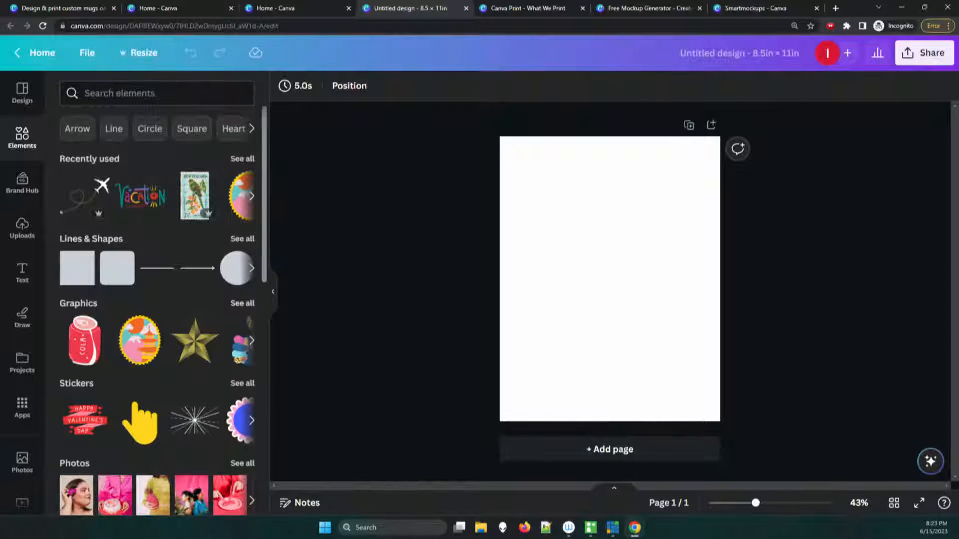
left_click(252, 196)
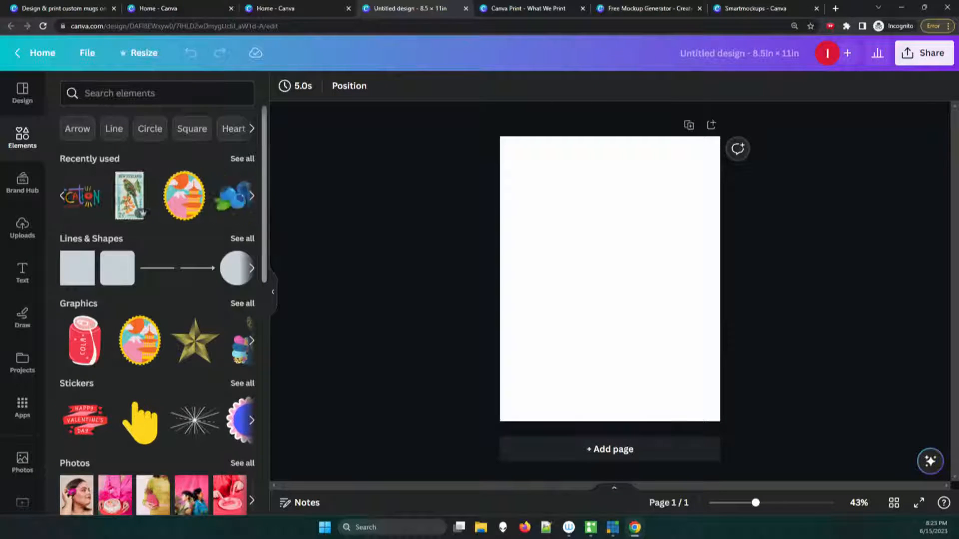
left_click_drag(195, 196, 560, 240)
left_click_drag(139, 196, 634, 280)
left_click_drag(240, 196, 585, 303)
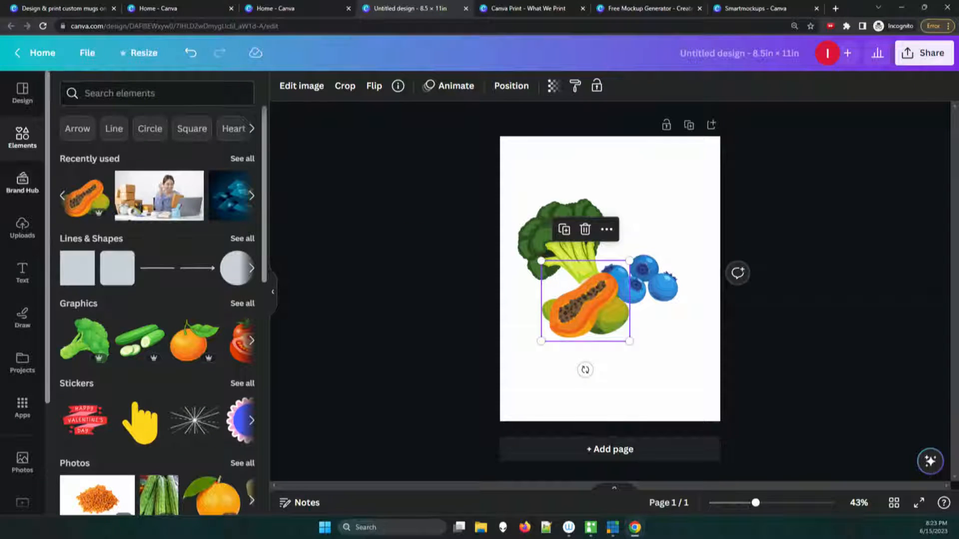
Step: Add the recently used "Beach Please" text combination, scaled down, beside the broccoli and above the blueberries
left_click(23, 272)
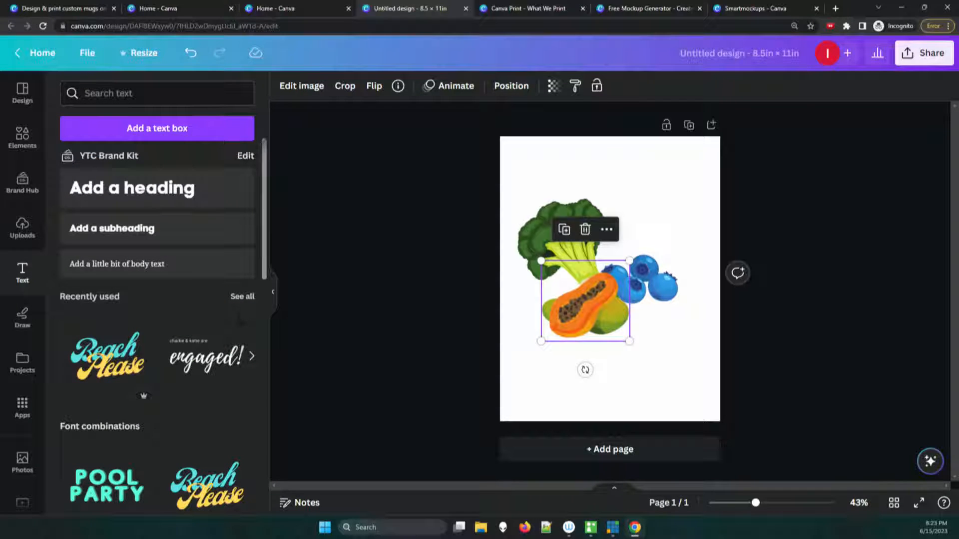
left_click_drag(108, 356, 644, 214)
left_click_drag(556, 257, 590, 238)
left_click_drag(660, 199, 649, 227)
Step: Ungroup the "Beach Please" text combination so its two words can be edited separately
left_click(649, 228)
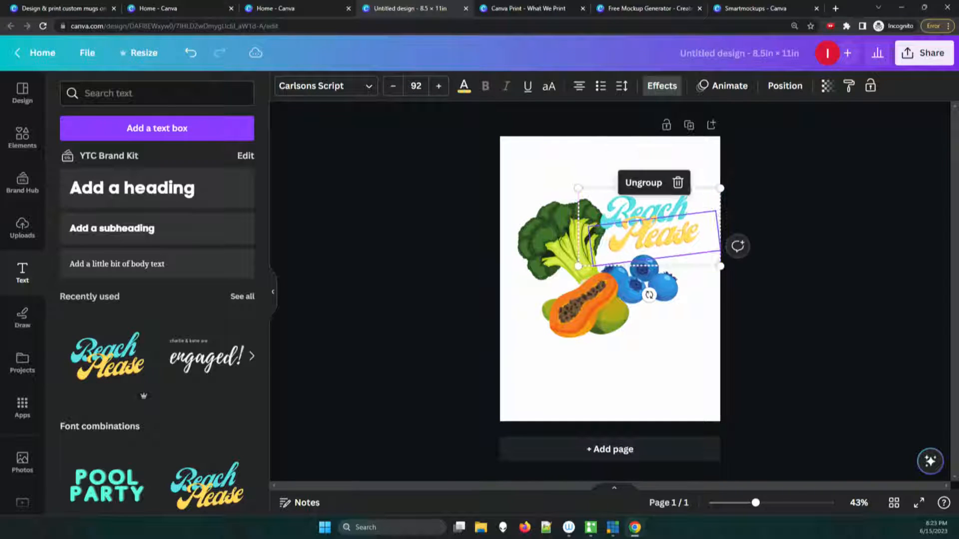
left_click(652, 169)
left_click(645, 215)
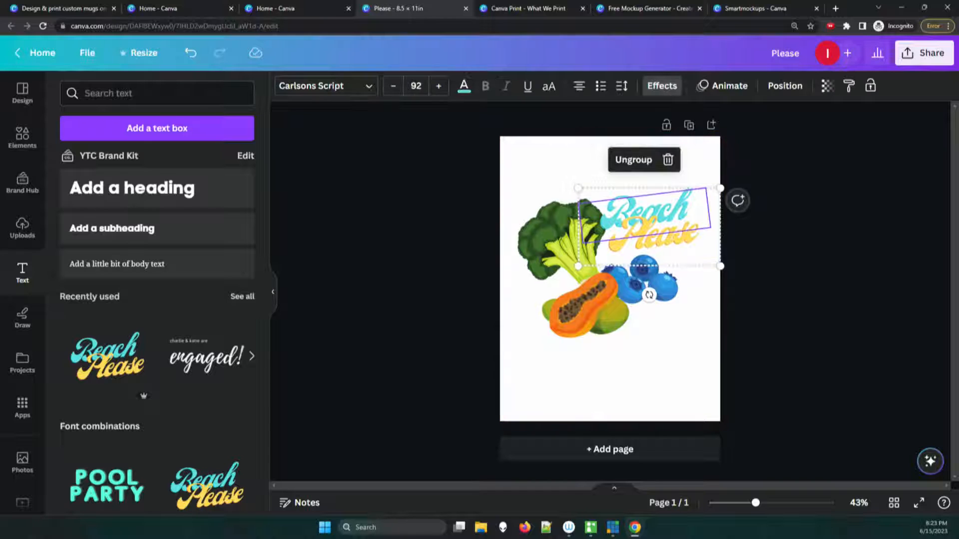
left_click(654, 236)
left_click(653, 170)
left_click(655, 236)
left_click(643, 181)
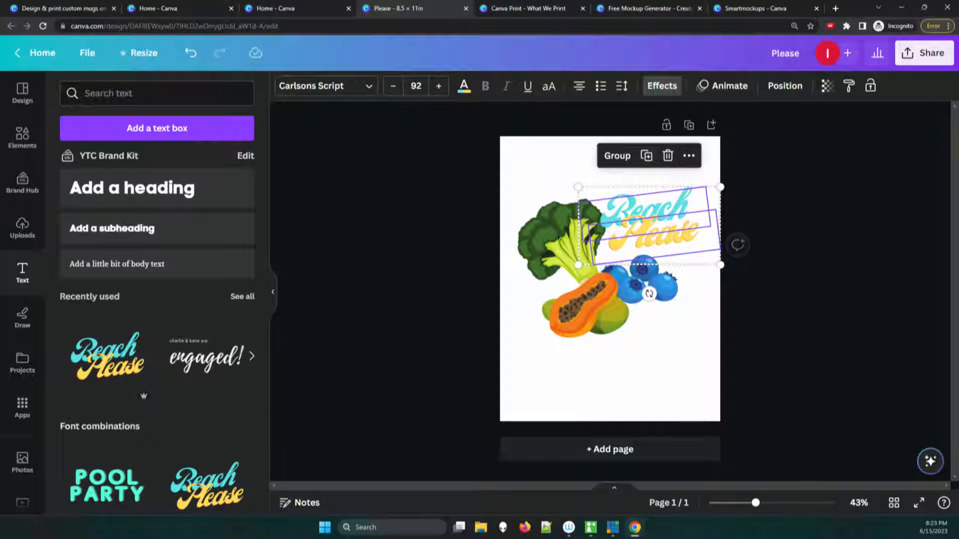
left_click(646, 155)
left_click(654, 179)
key("ctrl+z")
key("ctrl+z")
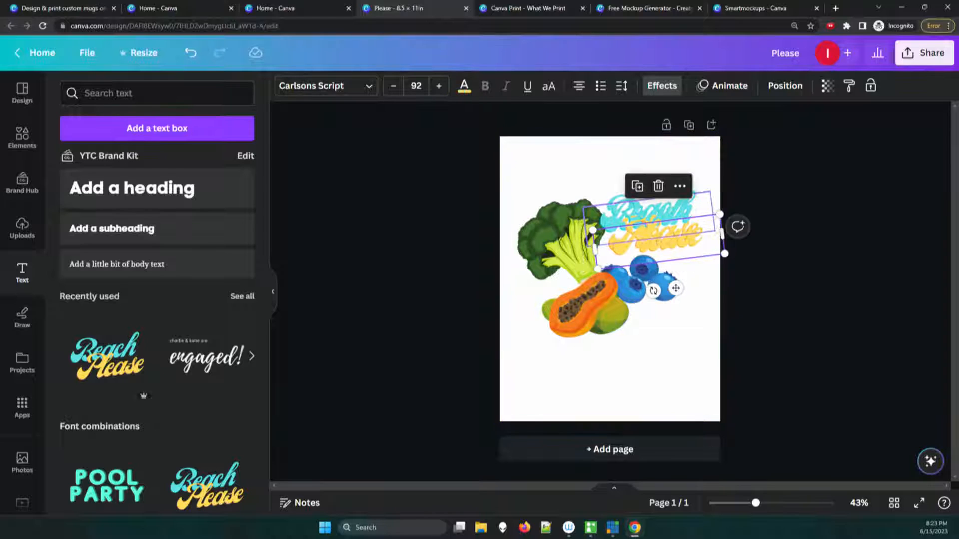
Step: Move the word "Please" slightly down and replace the word "Beach" with "Fresh"
left_click(655, 237)
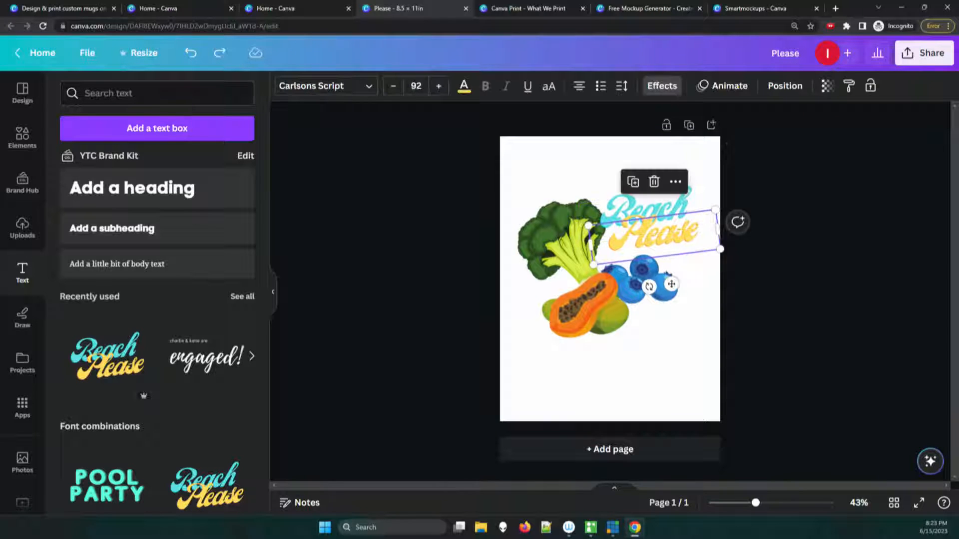
left_click_drag(672, 284, 671, 288)
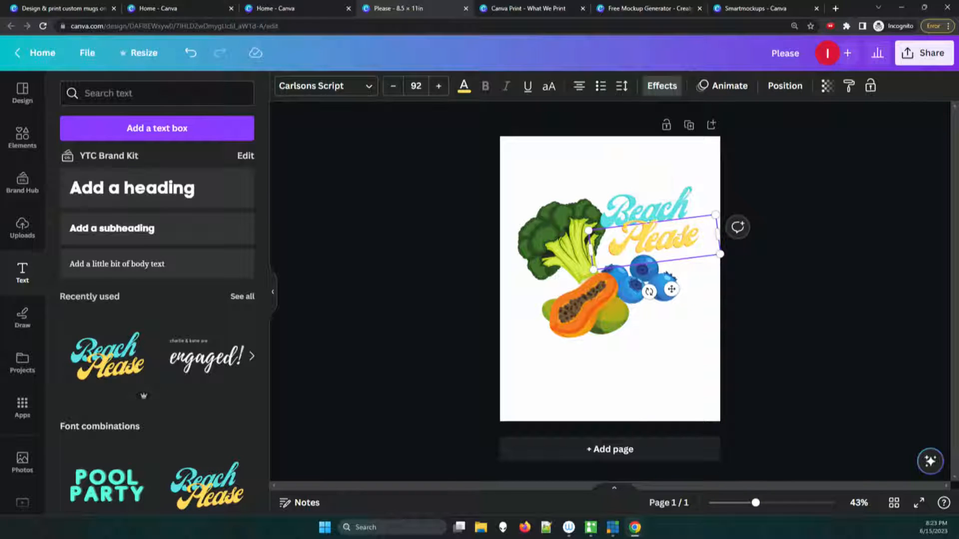
double_click(654, 236)
left_click(644, 209)
double_click(645, 210)
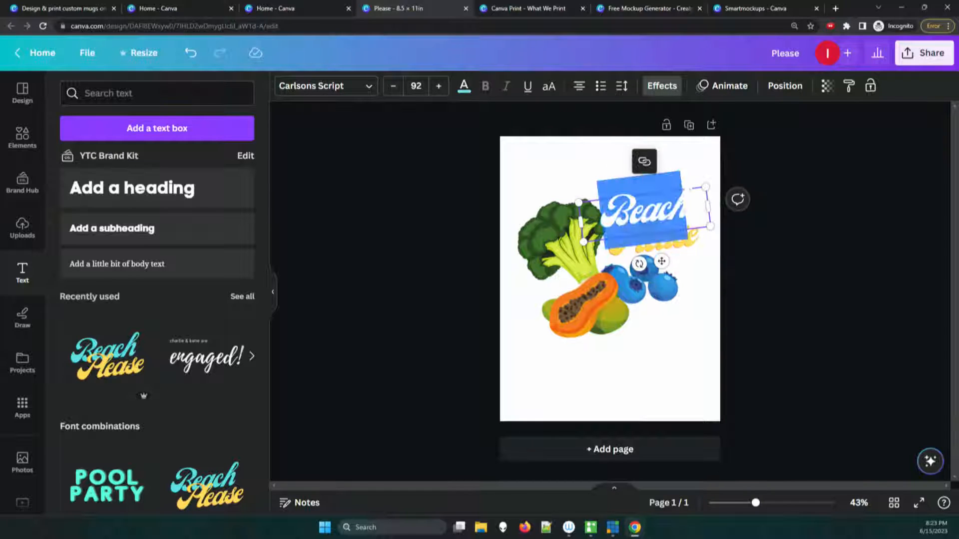
type("Fresh")
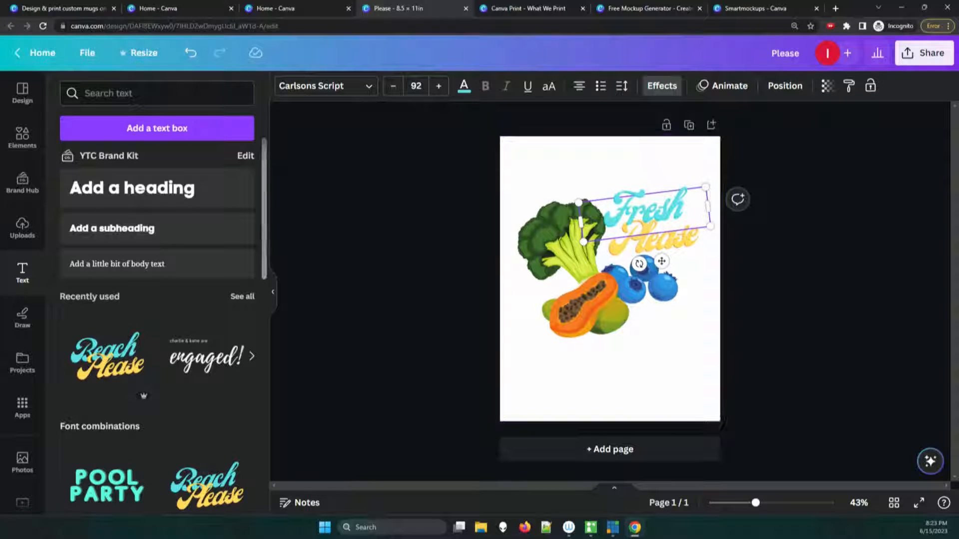
left_click(669, 350)
Step: Recolor the word "Please" with the dark purple from the YTC Brand Kit and deselect it
left_click(654, 234)
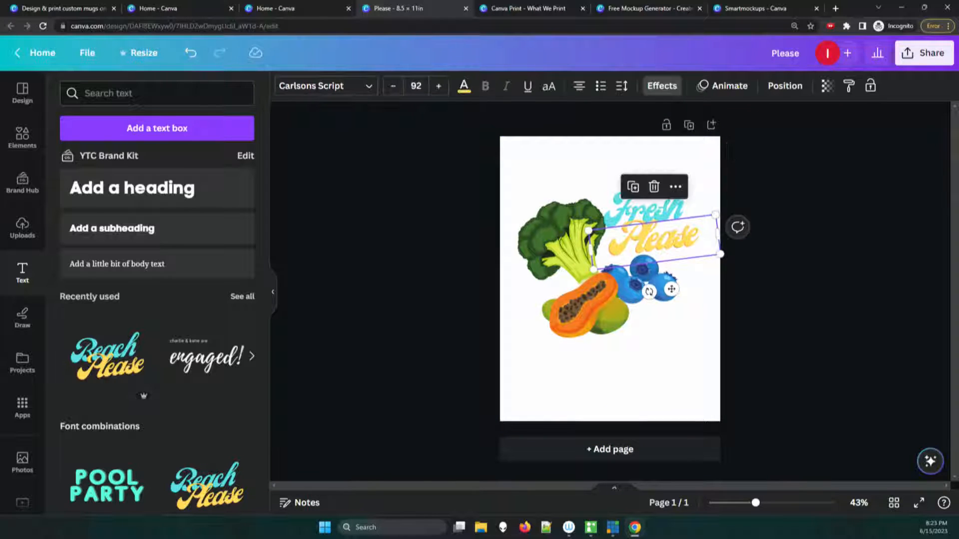
left_click(464, 86)
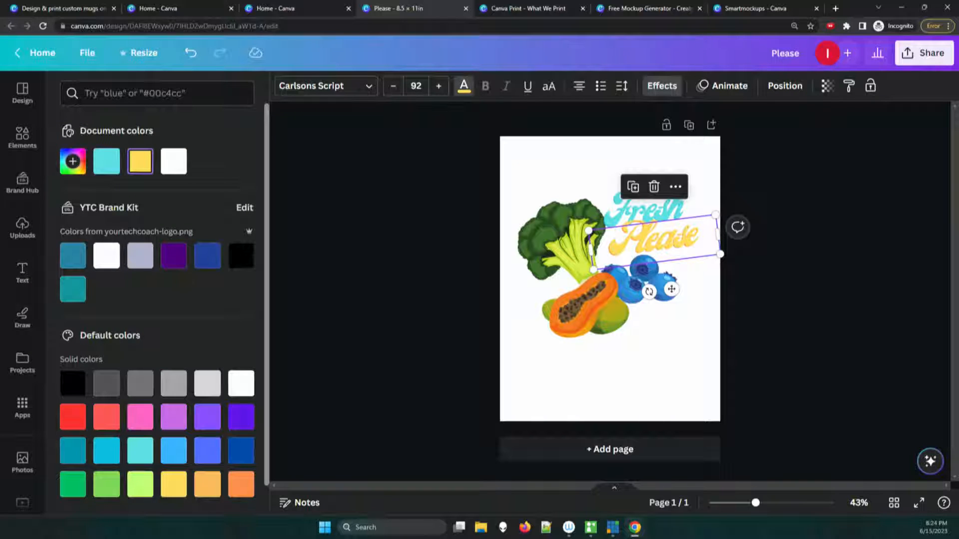
left_click(174, 256)
left_click(22, 273)
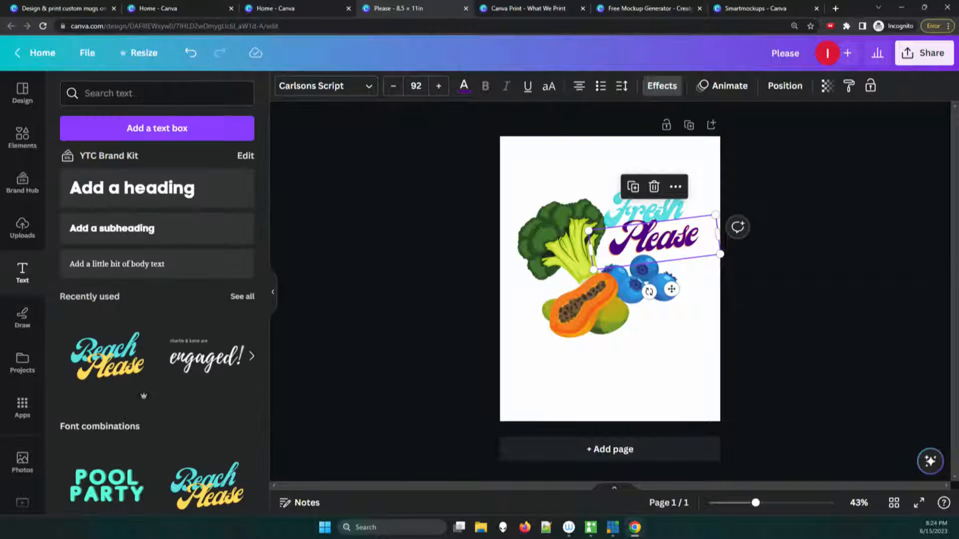
left_click(794, 304)
Step: Shift the papaya slightly up and the blueberries slightly right and down, layering the blueberries in front of the papaya
left_click(585, 305)
left_click_drag(585, 305, 584, 289)
left_click_drag(648, 281, 658, 286)
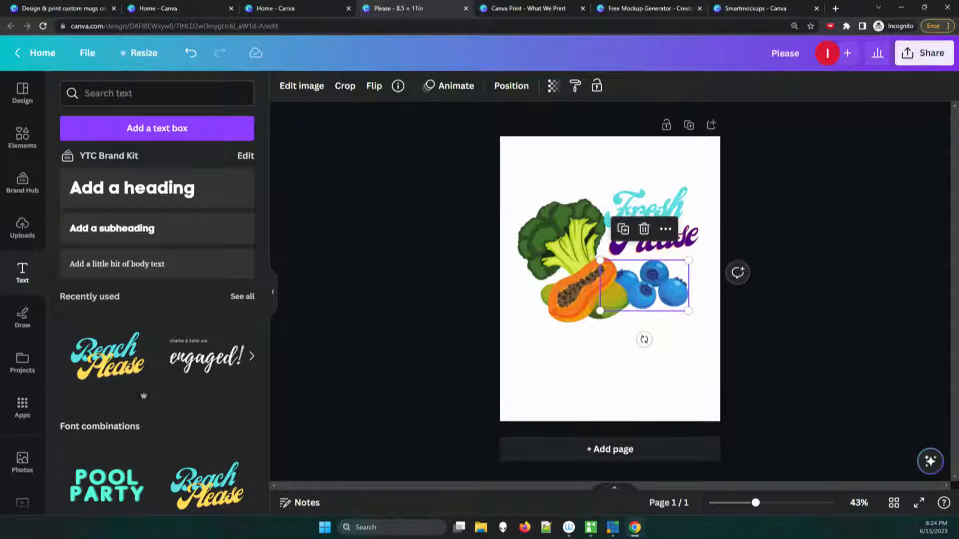
left_click(511, 85)
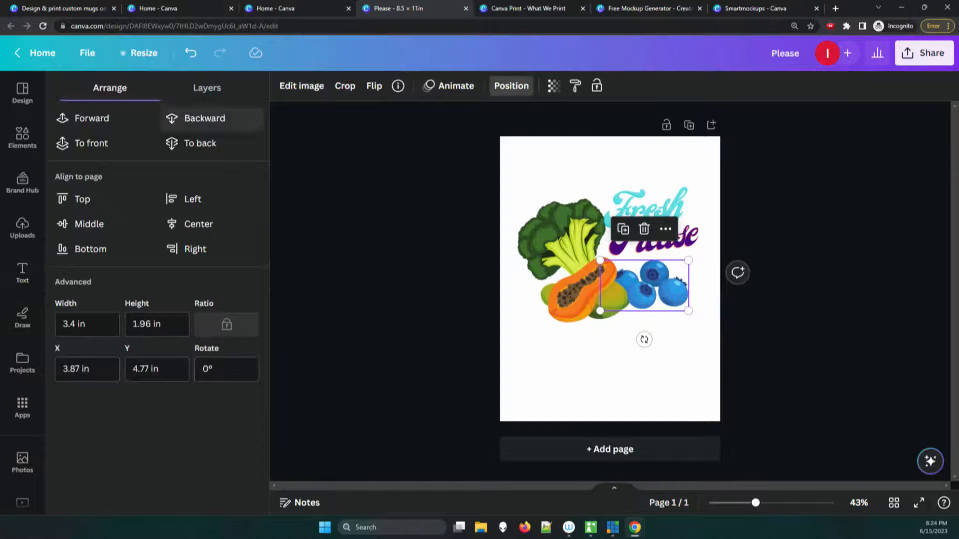
left_click(511, 85)
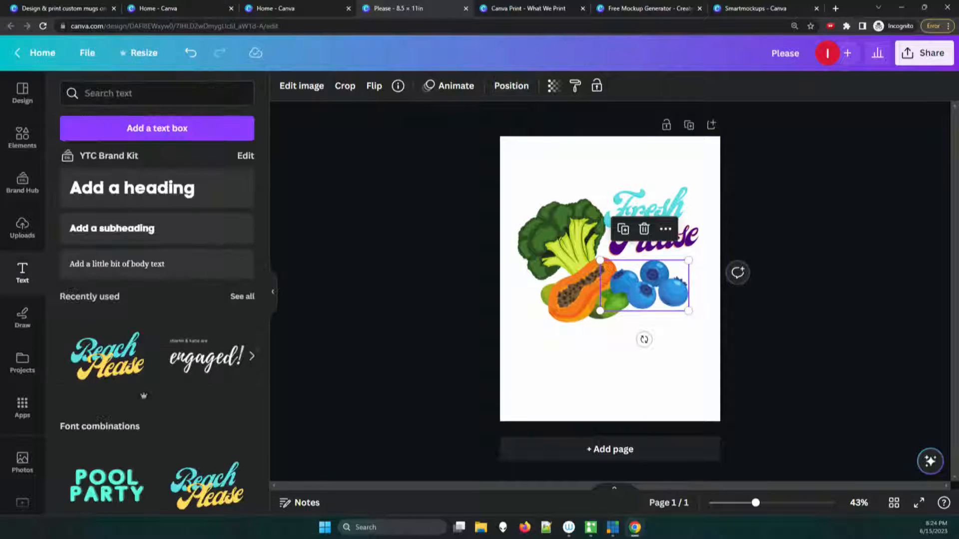
Step: Rotate the blueberries clockwise to about 19° and nudge the papaya slightly left
left_click_drag(644, 339, 627, 335)
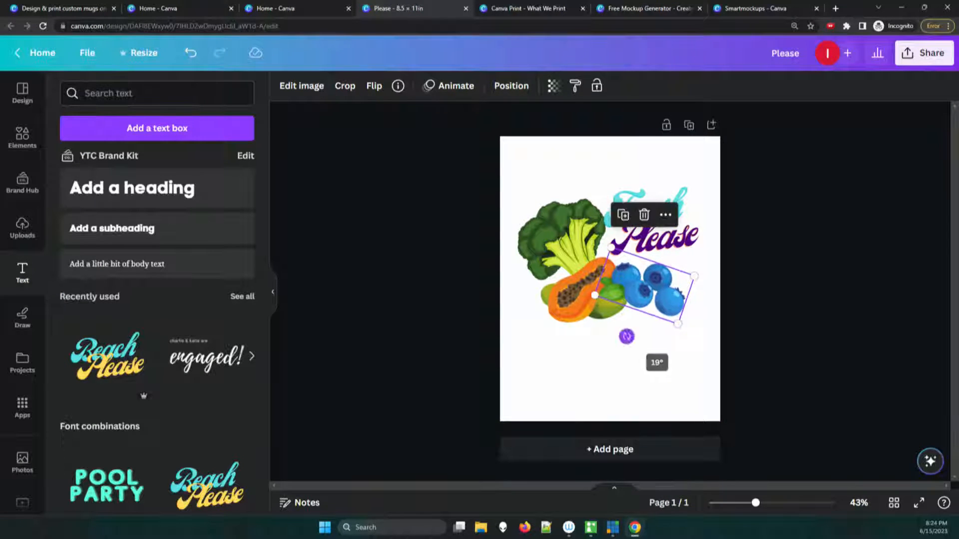
left_click_drag(580, 294, 575, 294)
left_click(450, 305)
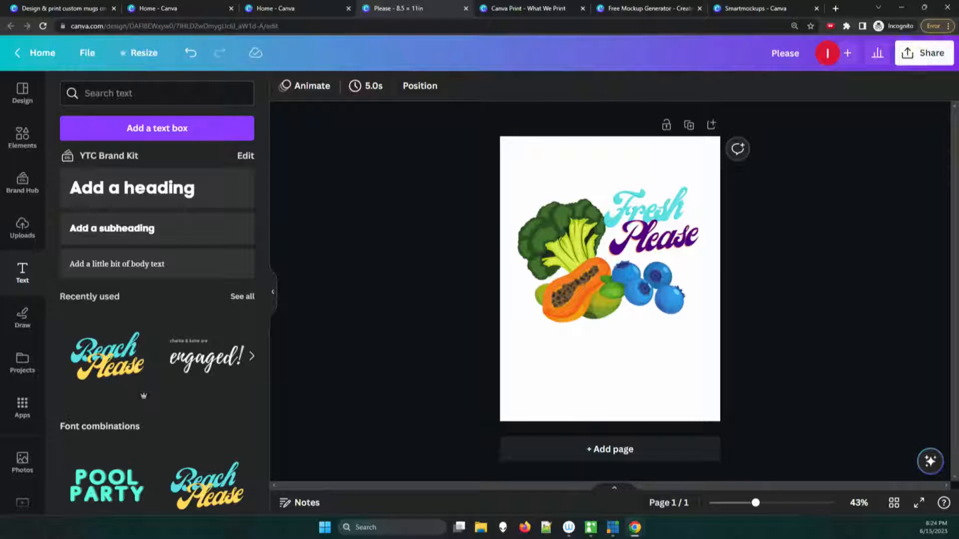
Step: Choose Tote Bags as the print product for the design and resize a copy of it to the tote bag format
left_click(924, 53)
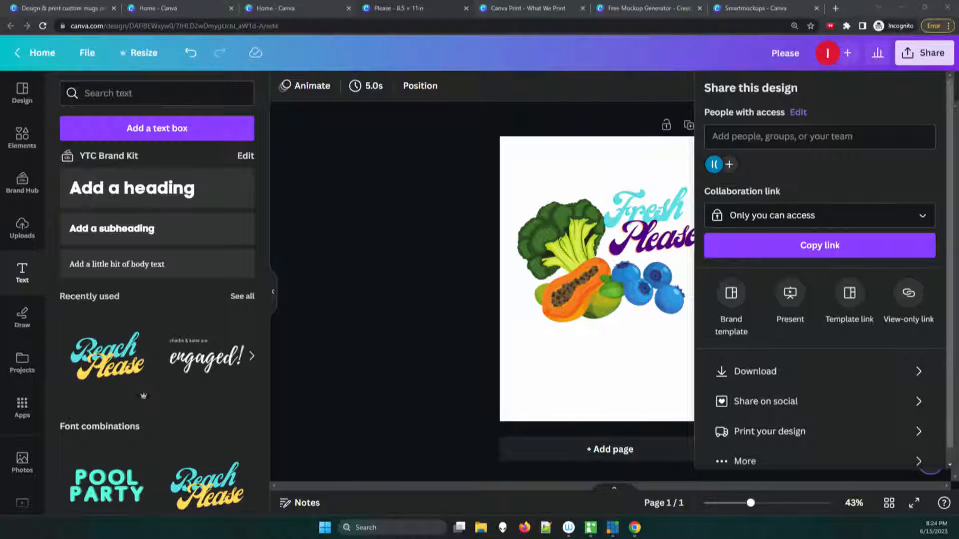
left_click(769, 432)
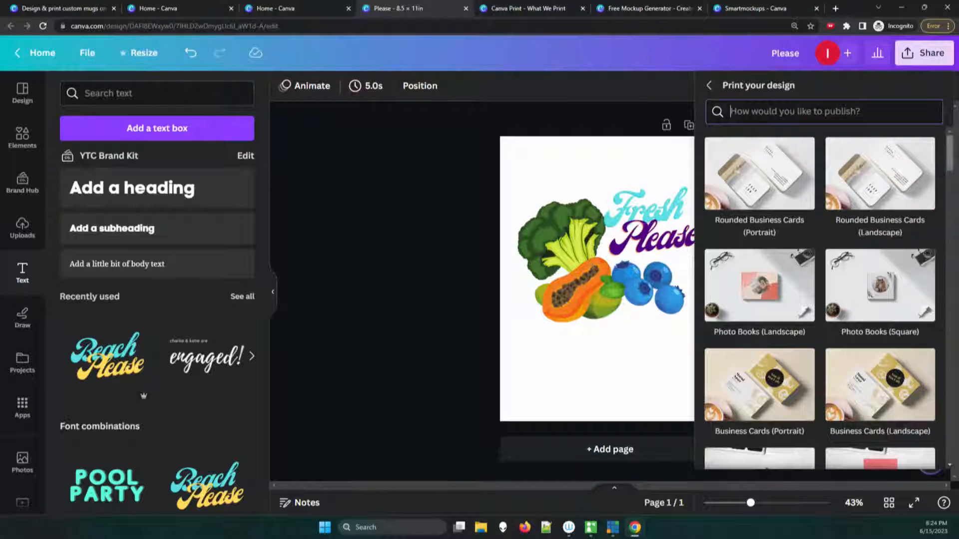
scroll(819, 299, "down", 5)
scroll(819, 300, "down", 5)
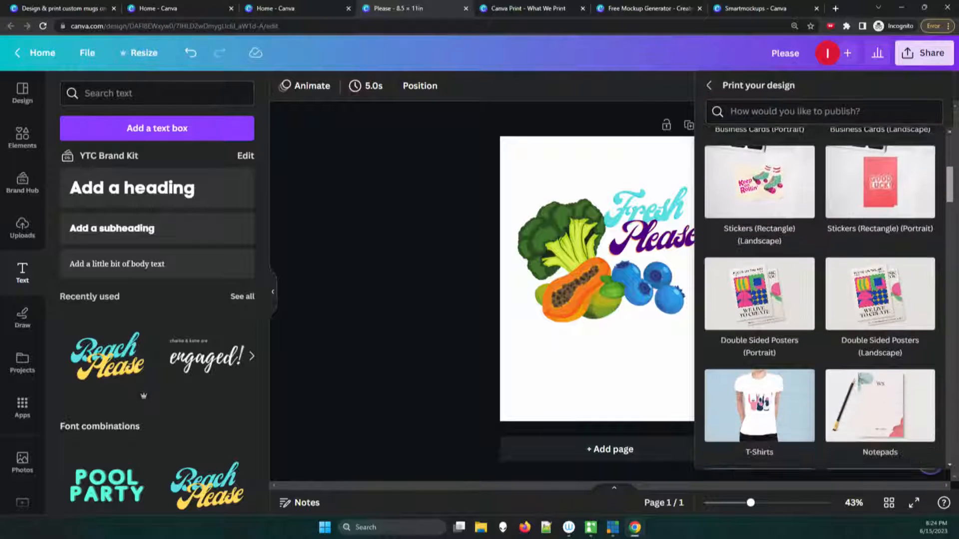
scroll(819, 300, "down", 5)
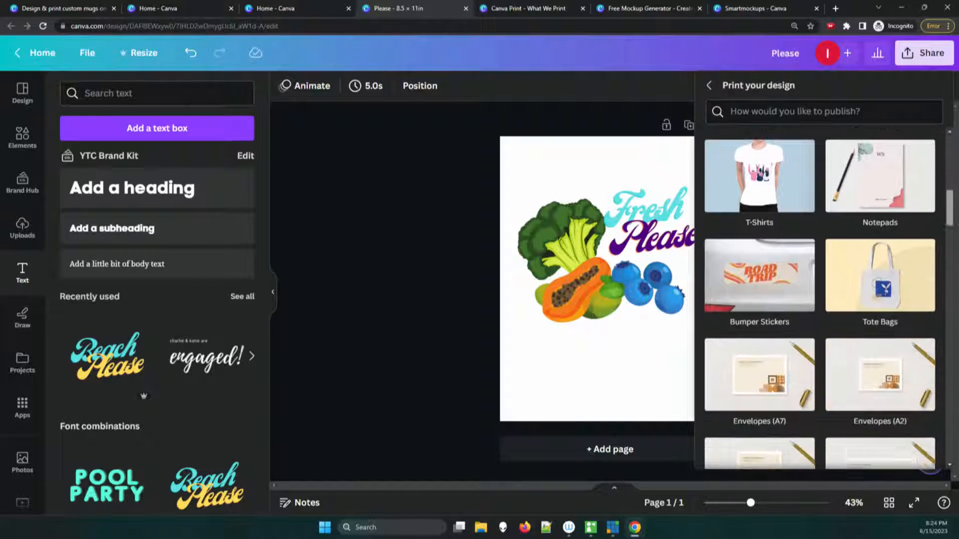
scroll(819, 300, "up", 4)
scroll(819, 300, "up", 1)
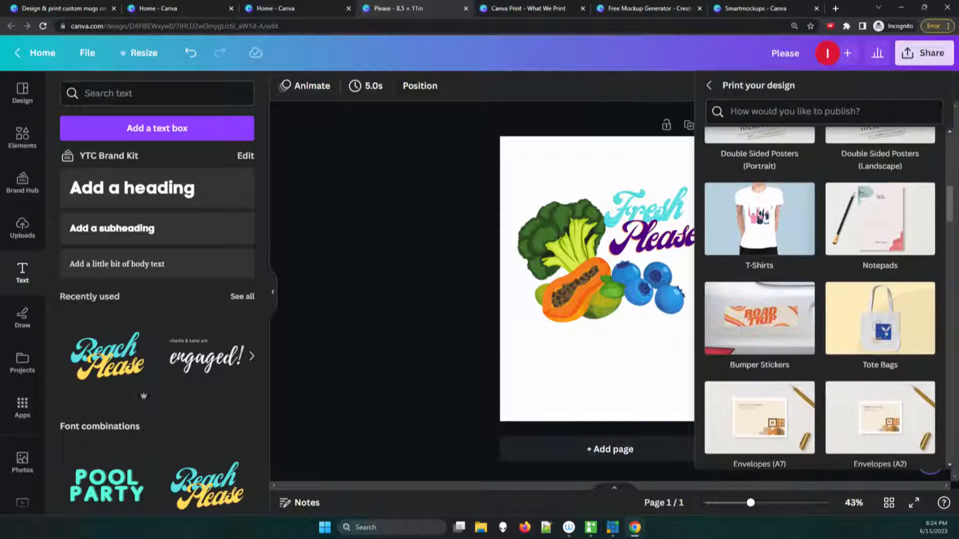
left_click(880, 332)
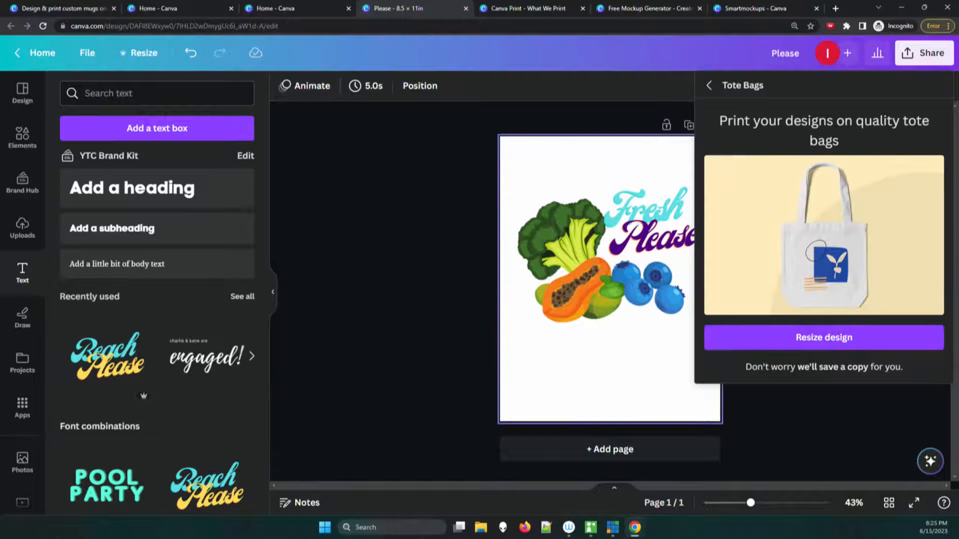
left_click(800, 338)
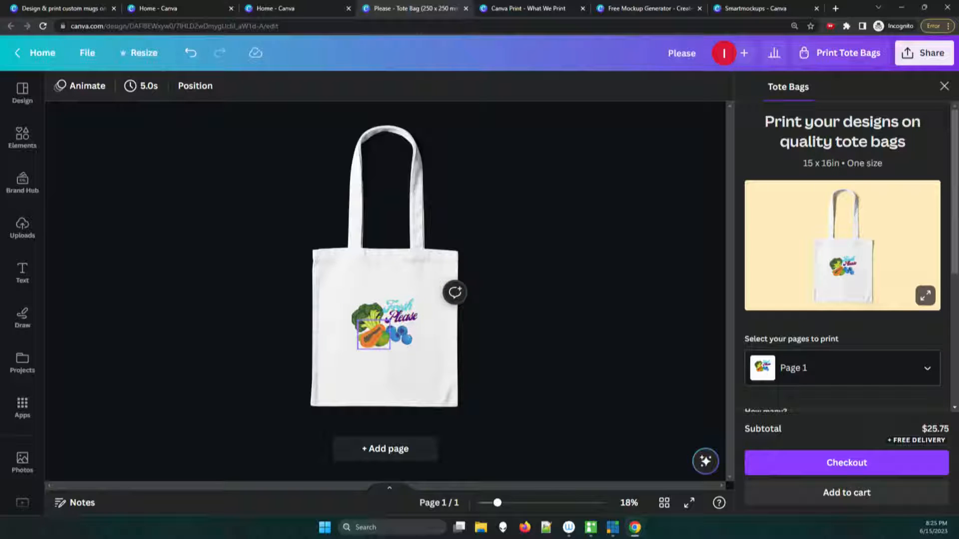
Step: Group all the fruit, vegetable and text elements and enlarge the group to nearly the tote bag's full width
left_click_drag(324, 284, 459, 371)
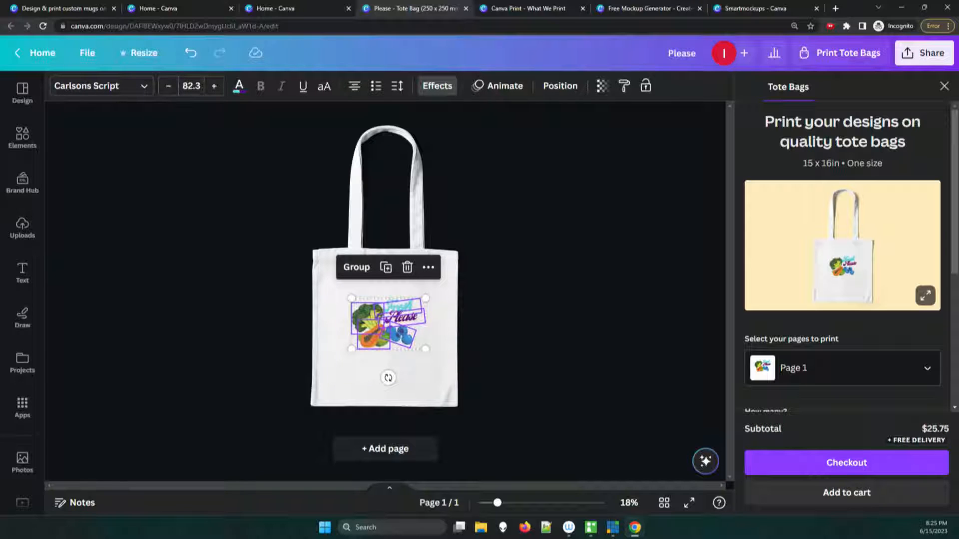
left_click(356, 267)
left_click_drag(352, 349, 328, 365)
left_click_drag(426, 298, 441, 287)
mouse_move(384, 326)
left_mouse_down()
mouse_move(392, 327)
mouse_move(371, 323)
left_mouse_up()
left_click_drag(427, 285, 455, 278)
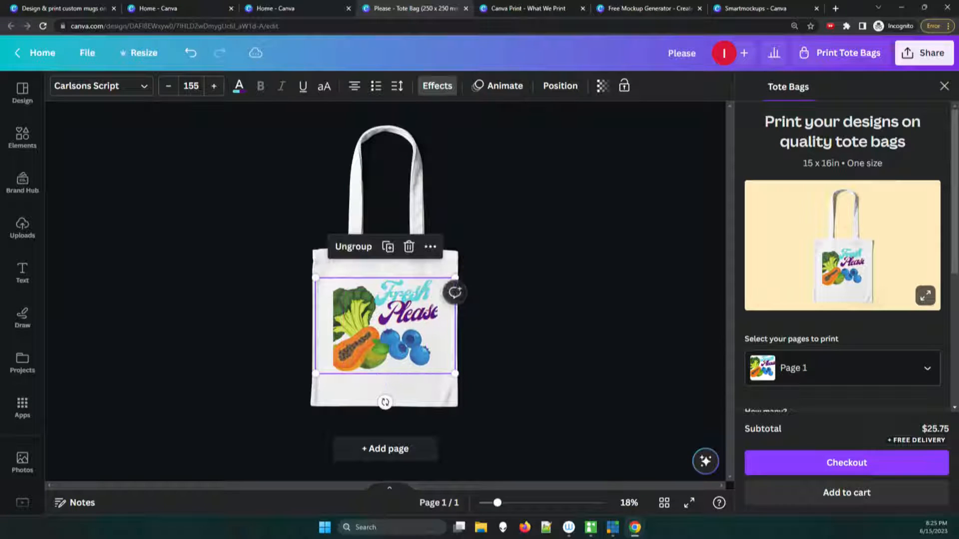
Step: Shrink the grouped artwork from its corners until the whole design fits the tote's print area, and deselect it
mouse_move(315, 374)
left_mouse_down()
mouse_move(300, 384)
mouse_move(327, 366)
left_mouse_up()
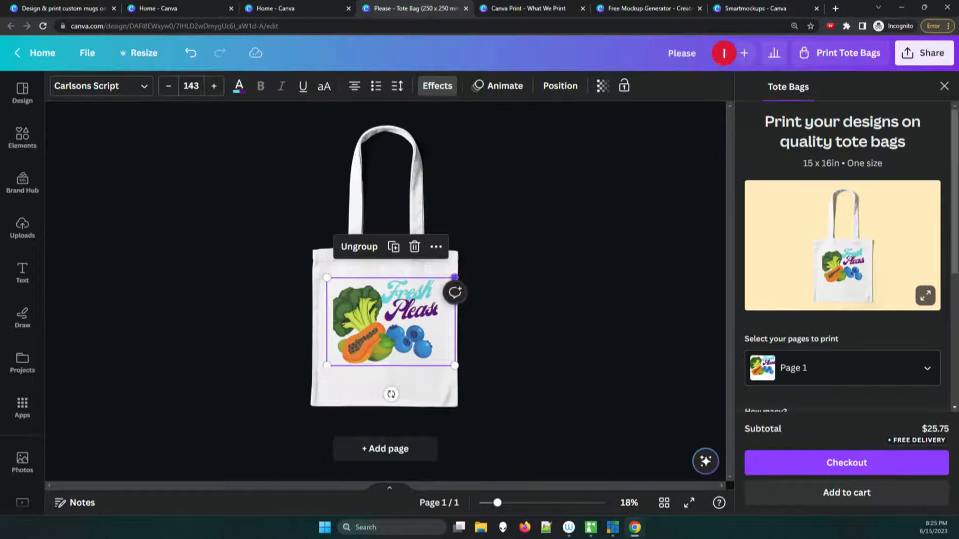
left_click_drag(454, 277, 442, 287)
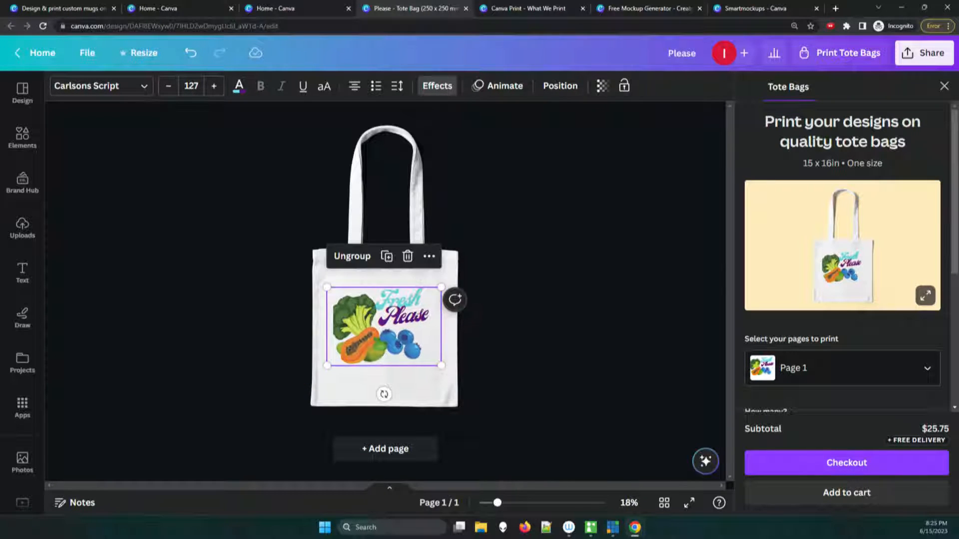
left_click(404, 316)
left_click(514, 334)
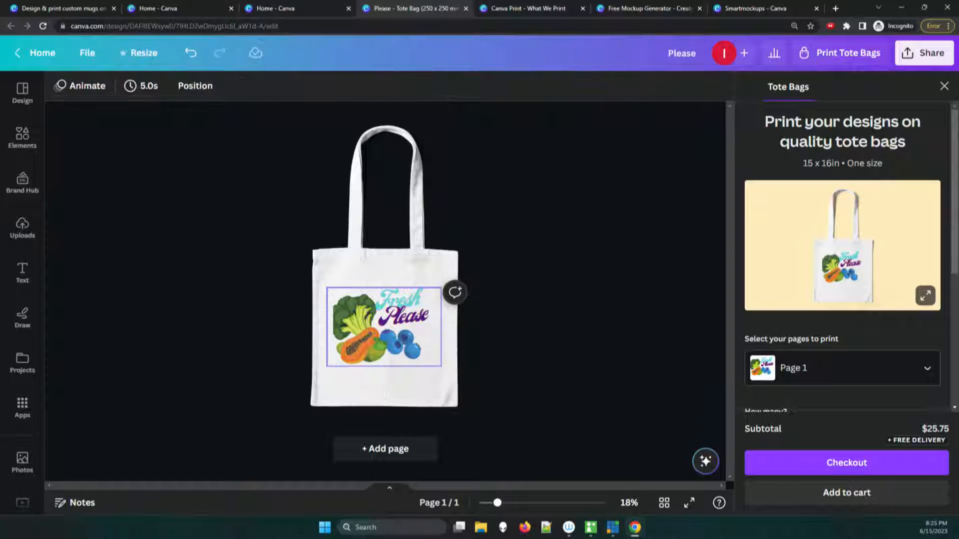
Step: Rotate the grouped artwork to about 2°, scale it down to about 218 × 150 mm, center it horizontally and check its position values
left_click(400, 345)
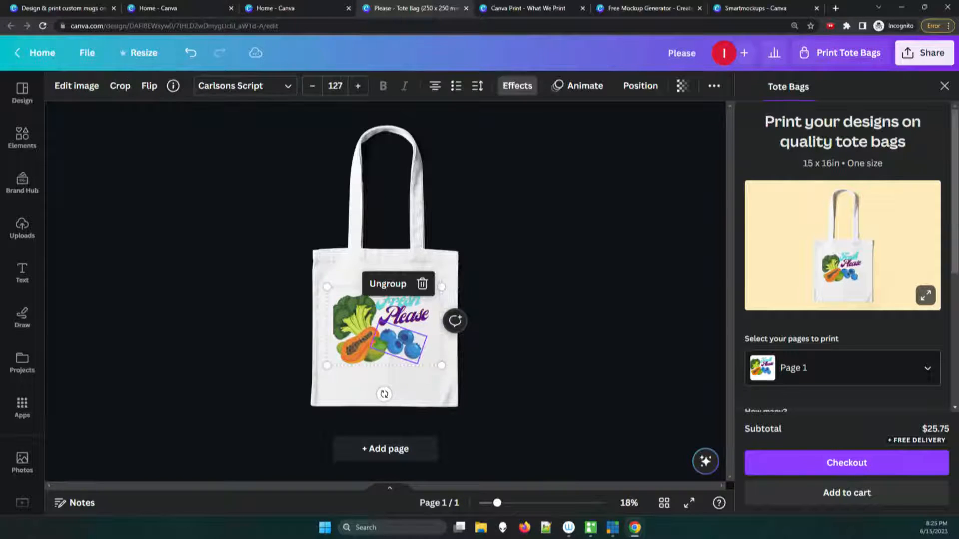
left_click_drag(383, 394, 439, 408)
left_click_drag(316, 315, 334, 318)
left_click_drag(424, 276, 409, 301)
left_click_drag(386, 340, 374, 313)
left_click_drag(397, 274, 441, 315)
left_click_drag(409, 358, 407, 401)
left_click(401, 376)
left_click(398, 342)
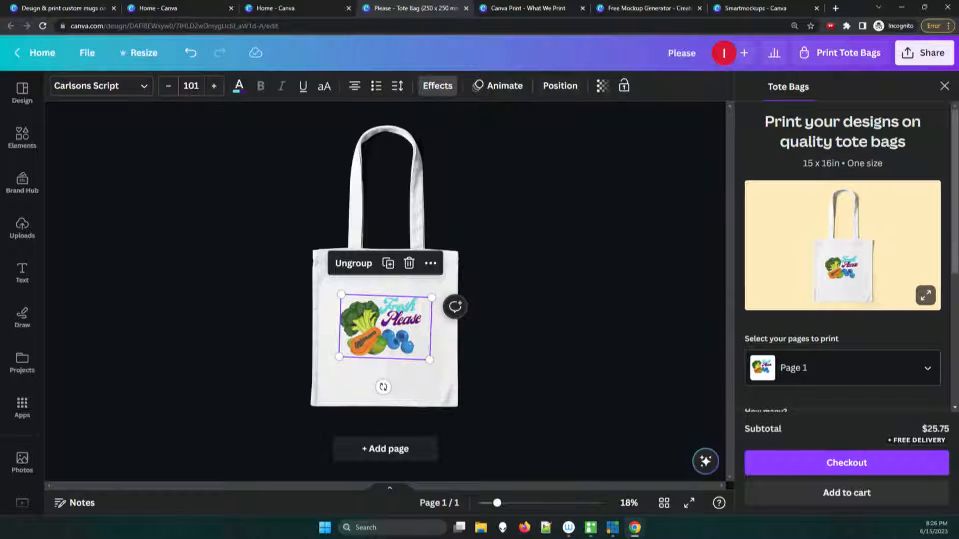
left_click(560, 85)
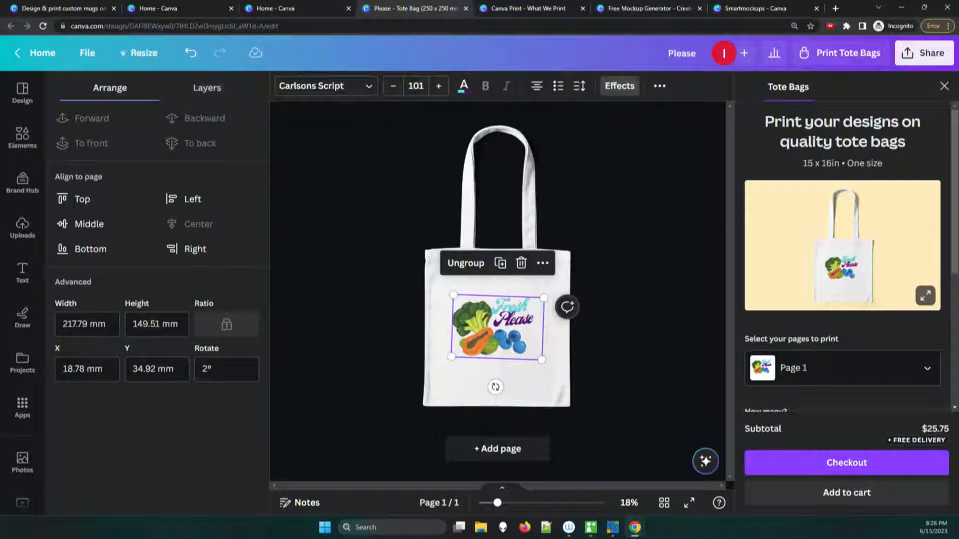
key("Escape")
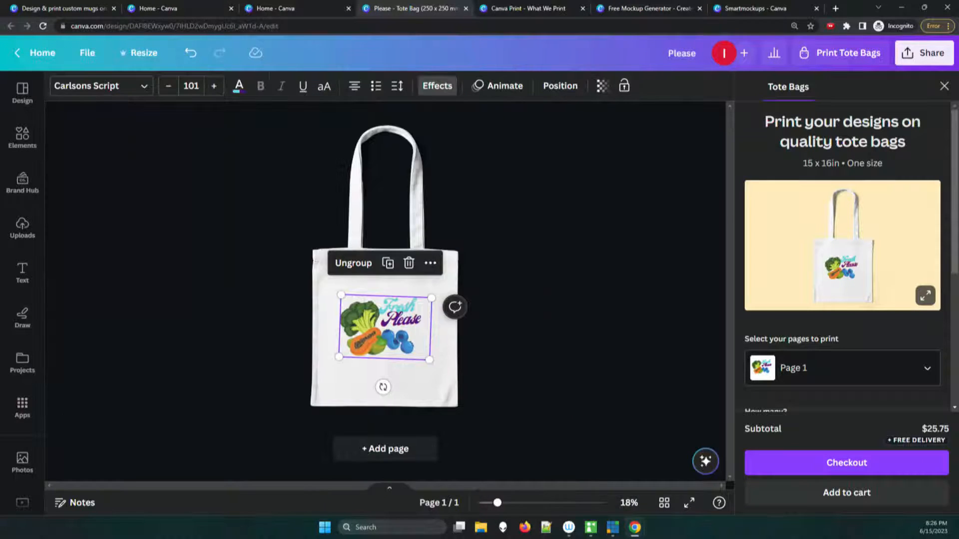
Step: Enlarge the grouped artwork on the tote bag until its text size is about 122, and deselect it
left_click_drag(429, 360, 448, 373)
left_click_drag(379, 330, 406, 324)
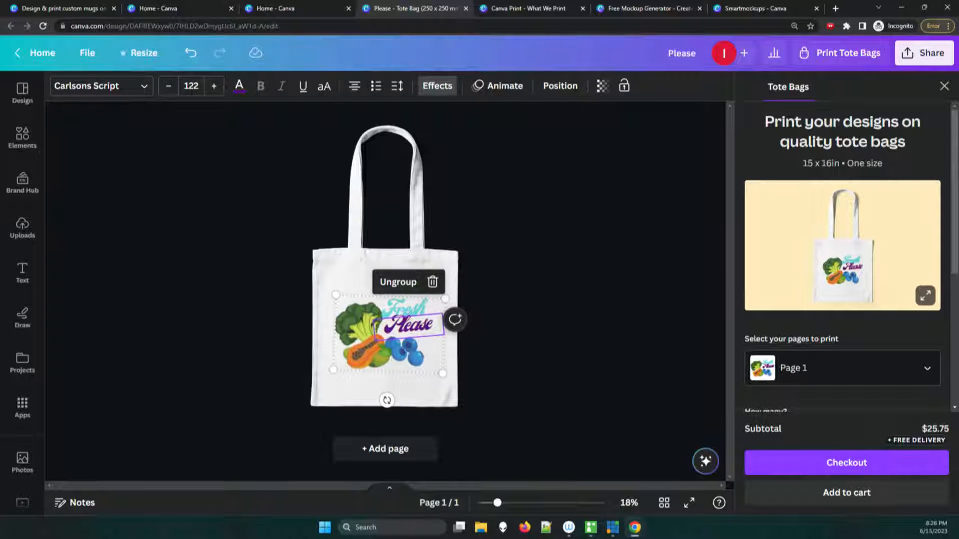
left_click(537, 304)
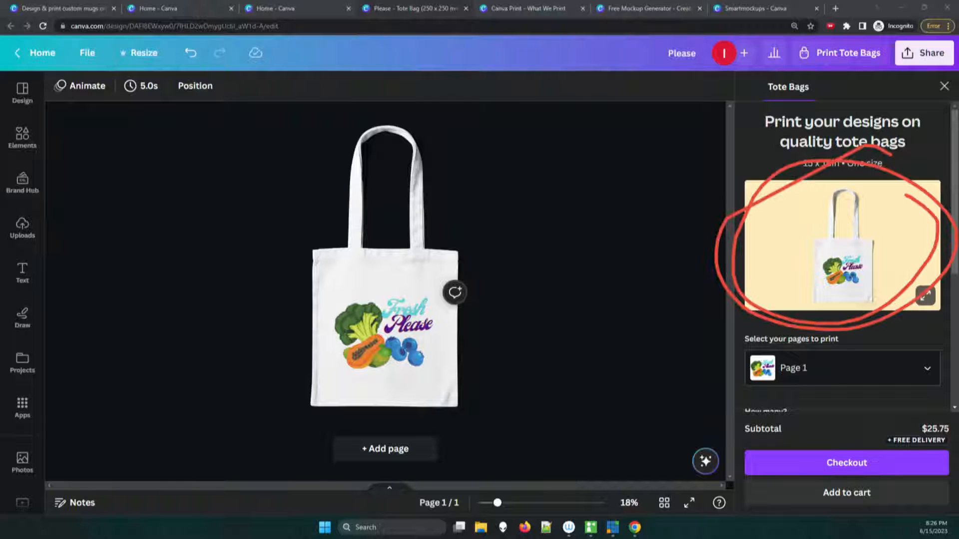
Step: Check which pages of the design can be selected for printing on the tote bag
left_click_drag(402, 352, 403, 352)
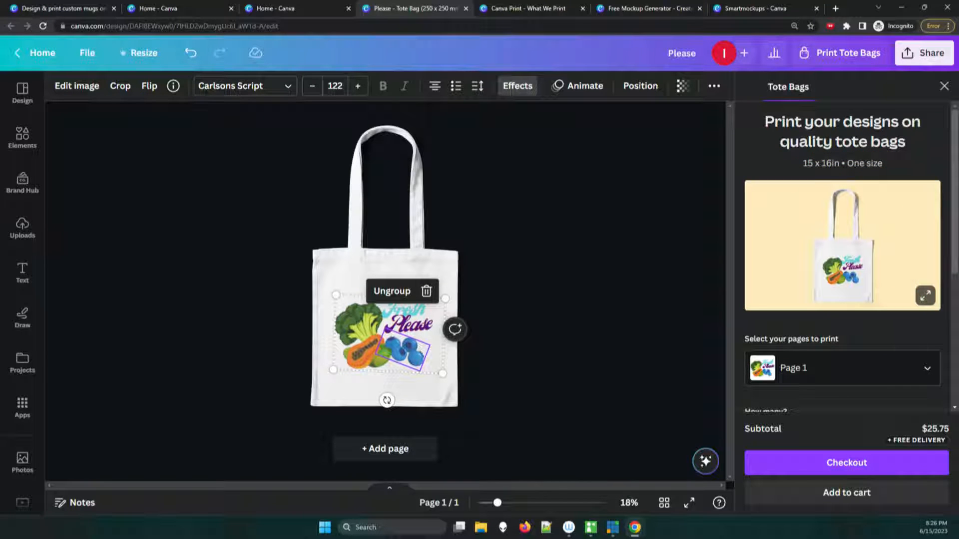
scroll(844, 260, "down", 1)
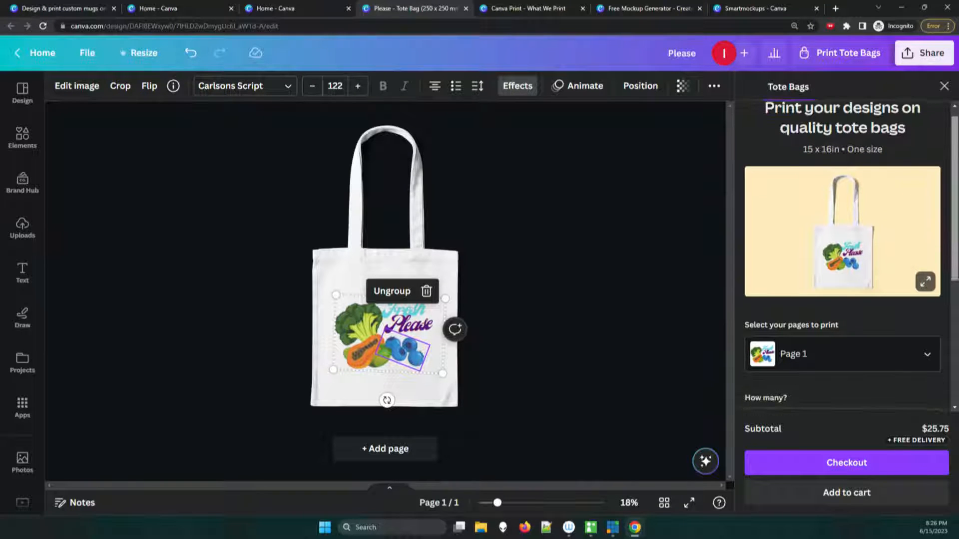
scroll(844, 260, "down", 3)
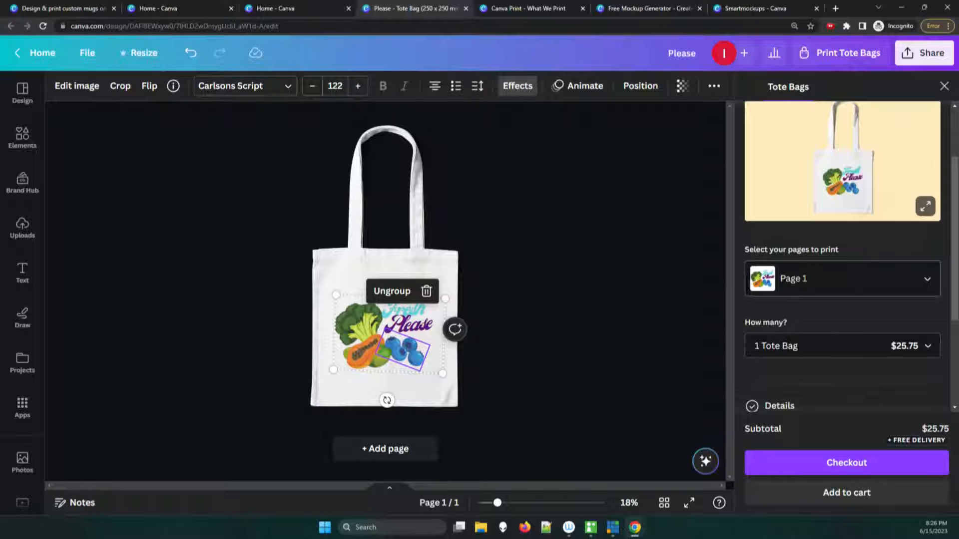
left_click(842, 279)
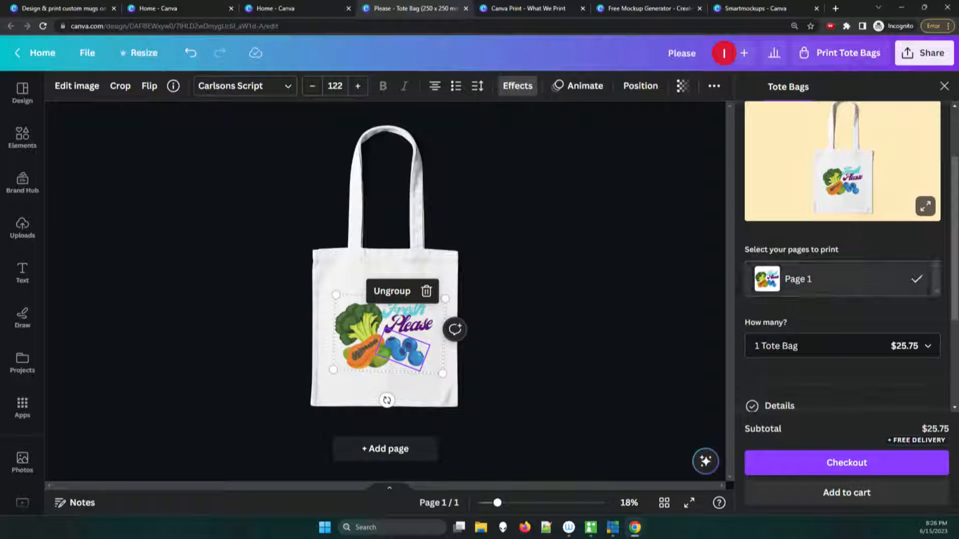
left_click(842, 279)
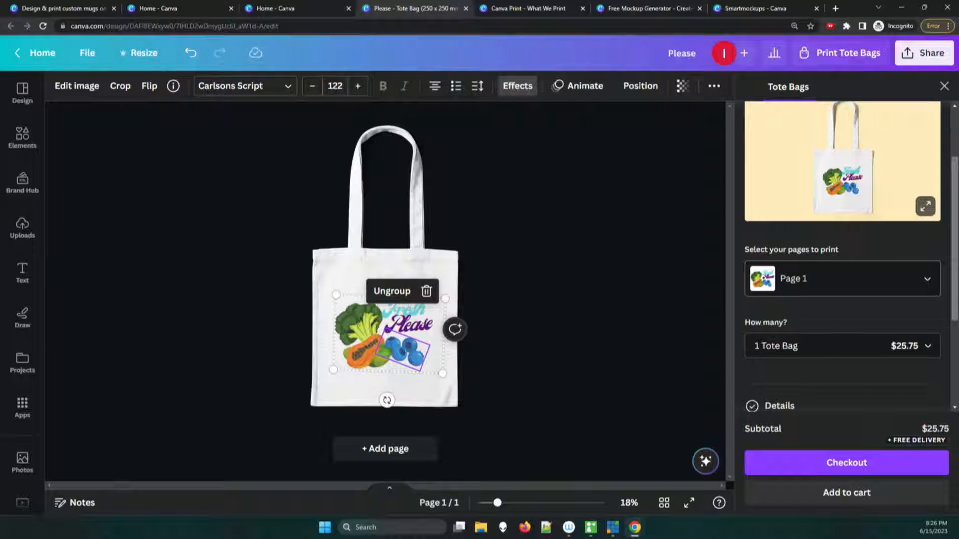
Step: Examine the tote bag's quantity options and pricing, followed by the product details and the Happiness Guarantee
scroll(843, 279, "down", 2)
left_click(843, 239)
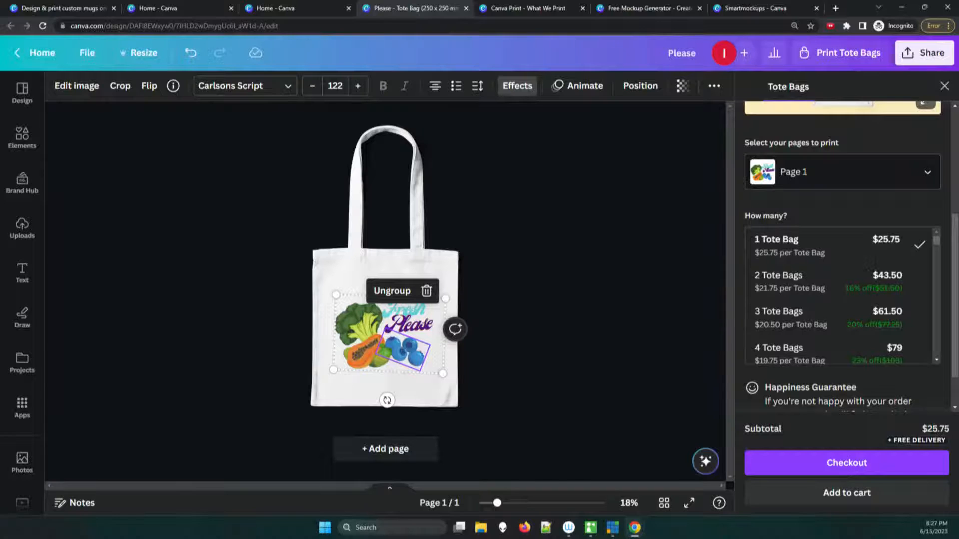
scroll(840, 297, "down", 1)
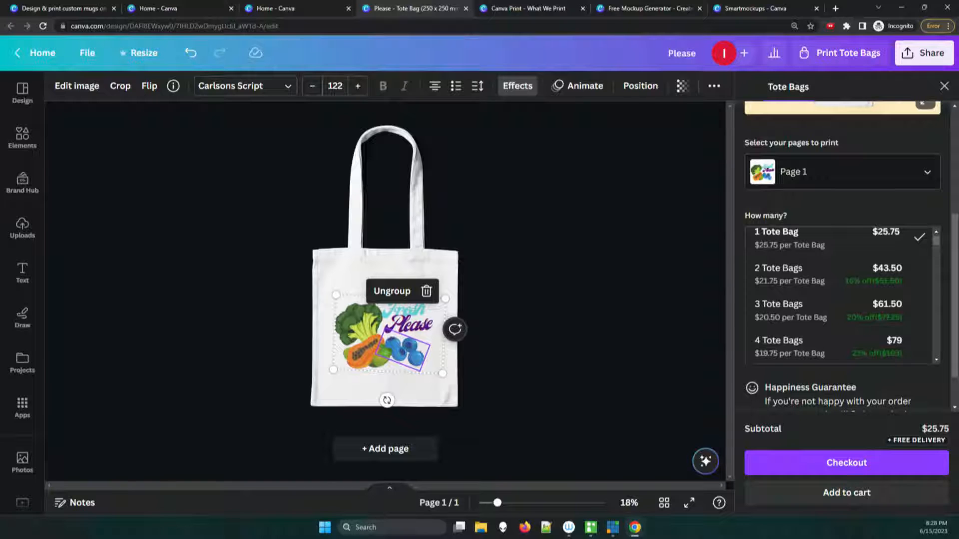
key("Escape")
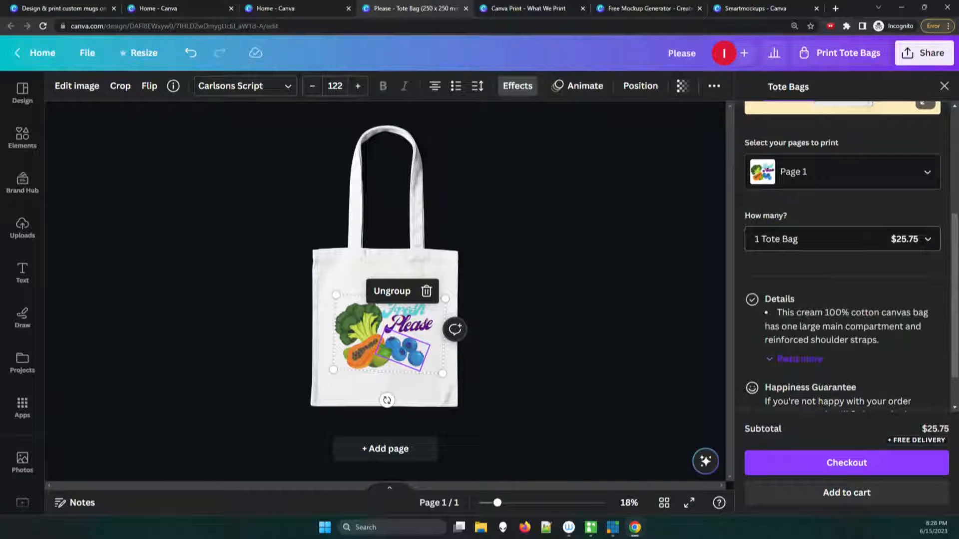
scroll(847, 270, "down", 1)
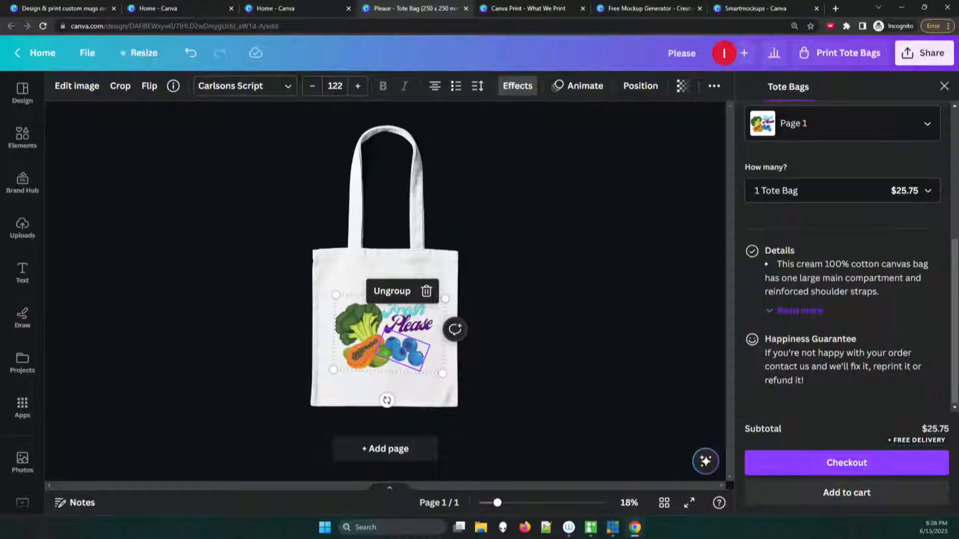
key("Escape")
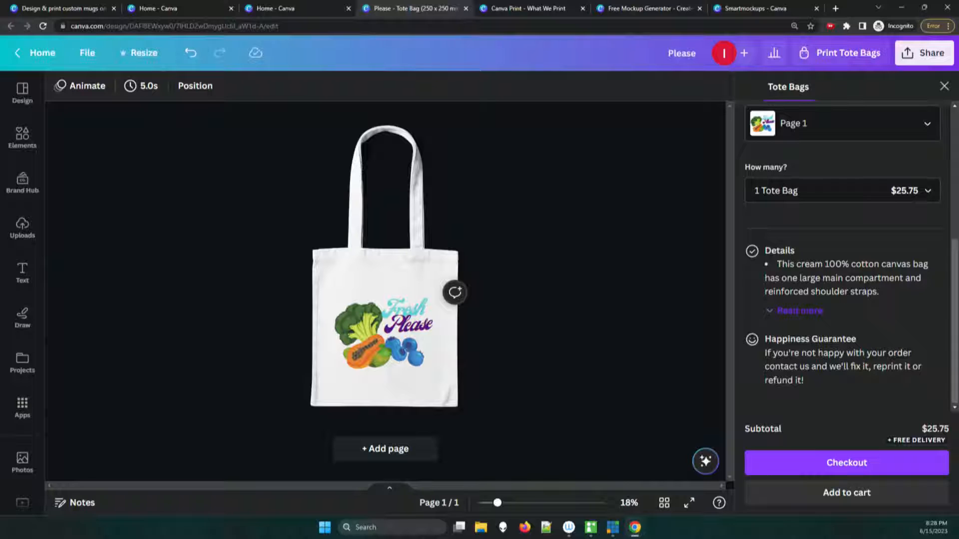
scroll(844, 255, "up", 5)
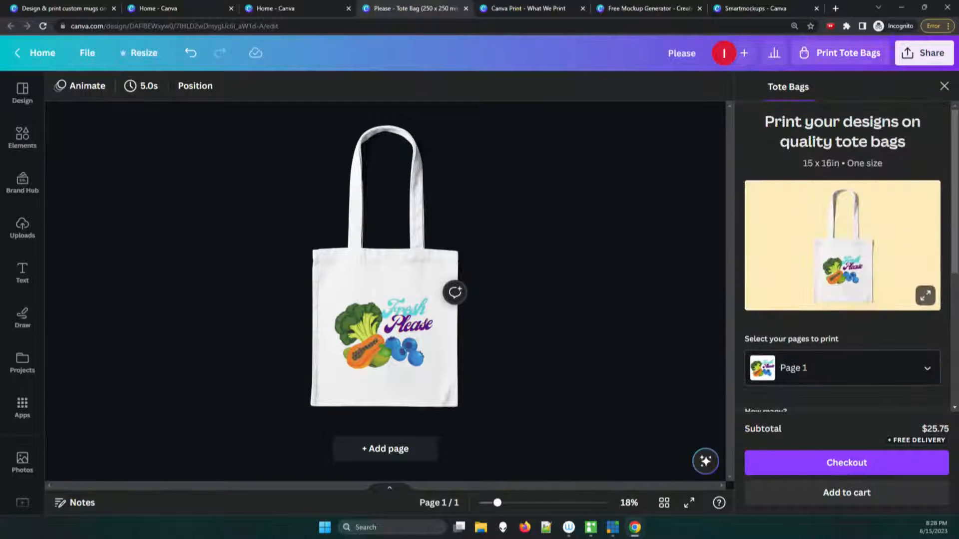
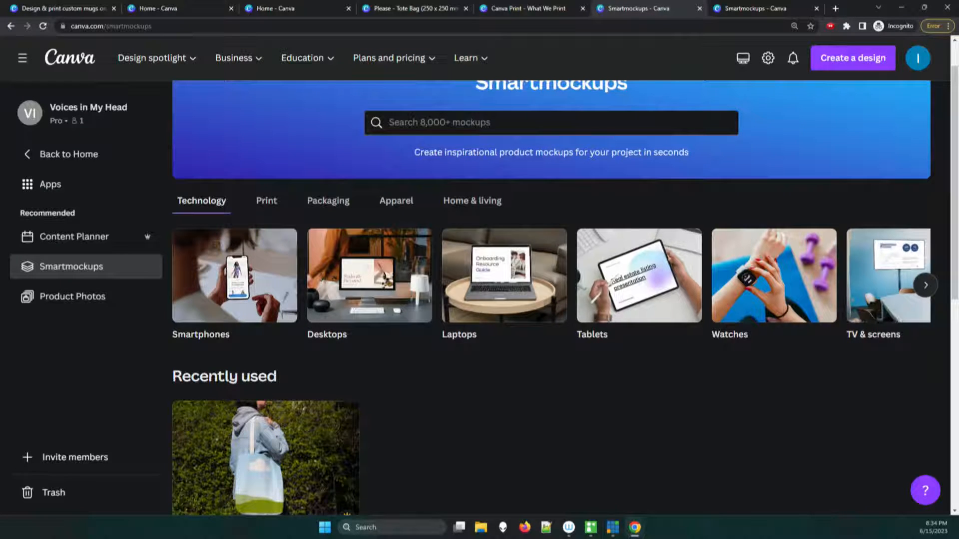
Step: Look through the Smartmockups product types for Technology, Print, Packaging, Apparel, and Home & living
left_click(925, 285)
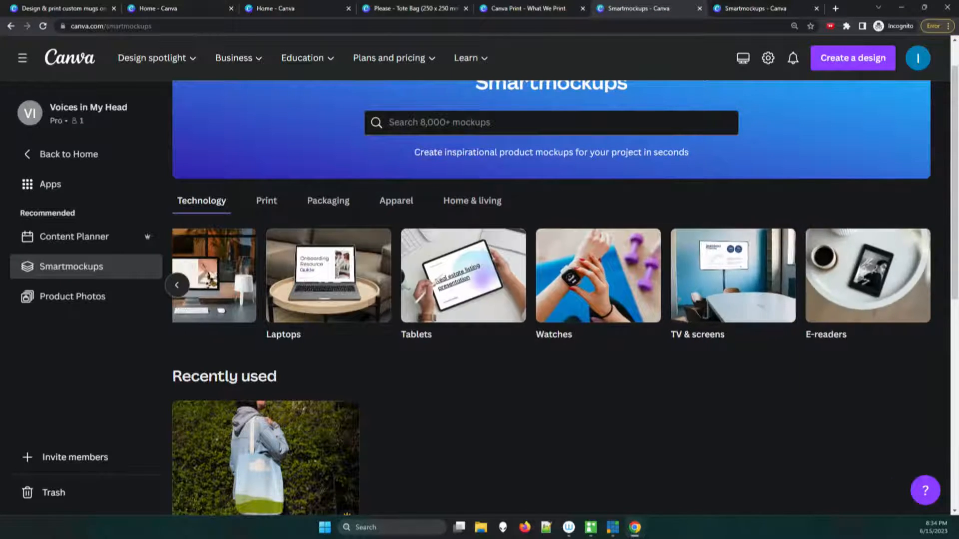
left_click(266, 201)
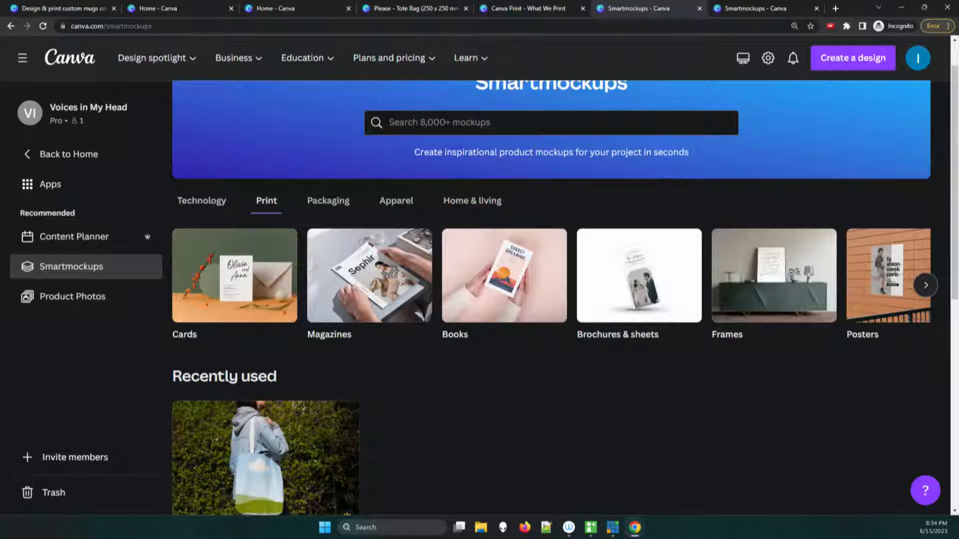
left_click(926, 285)
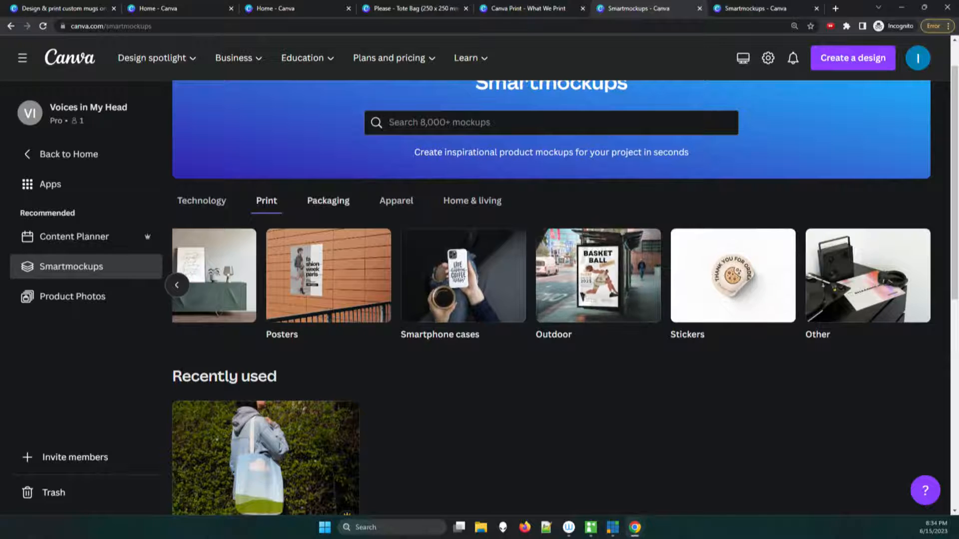
left_click(329, 201)
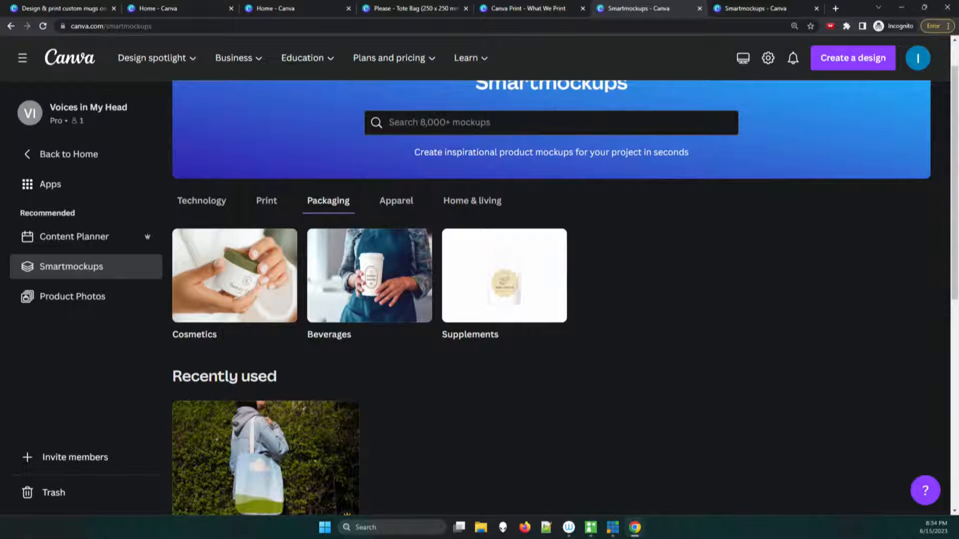
left_click(396, 200)
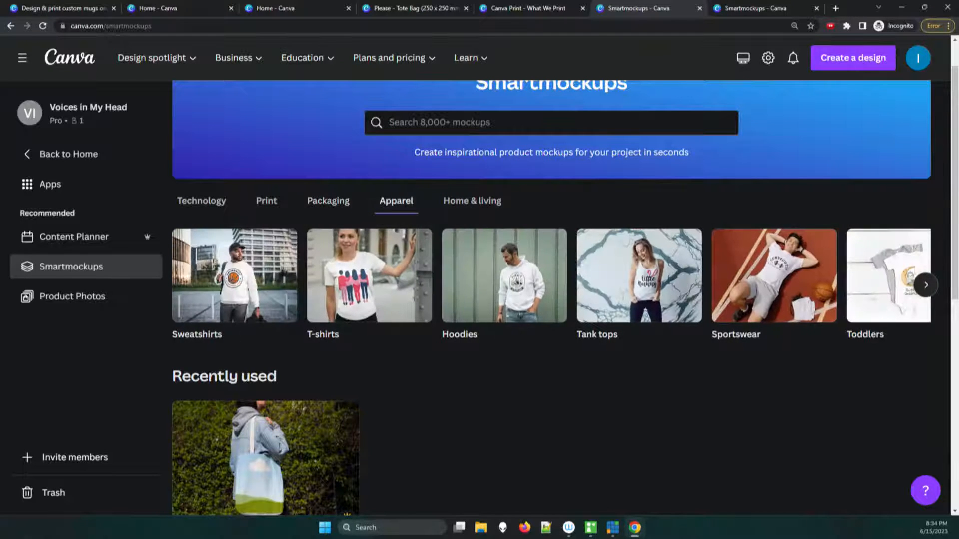
left_click(925, 285)
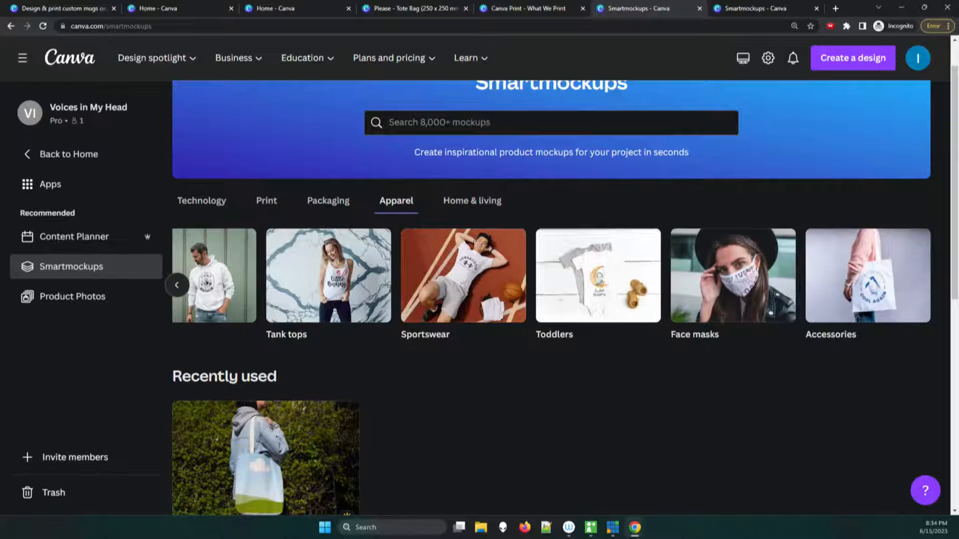
left_click(472, 201)
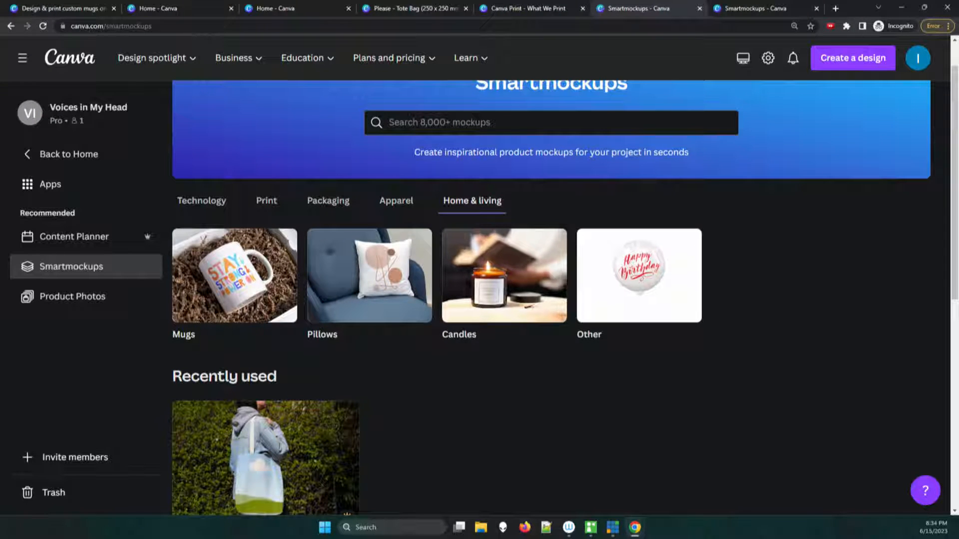
Step: Browse the Beverages mockups in the Packaging category, examining the available bottles and coffee cups
left_click(328, 200)
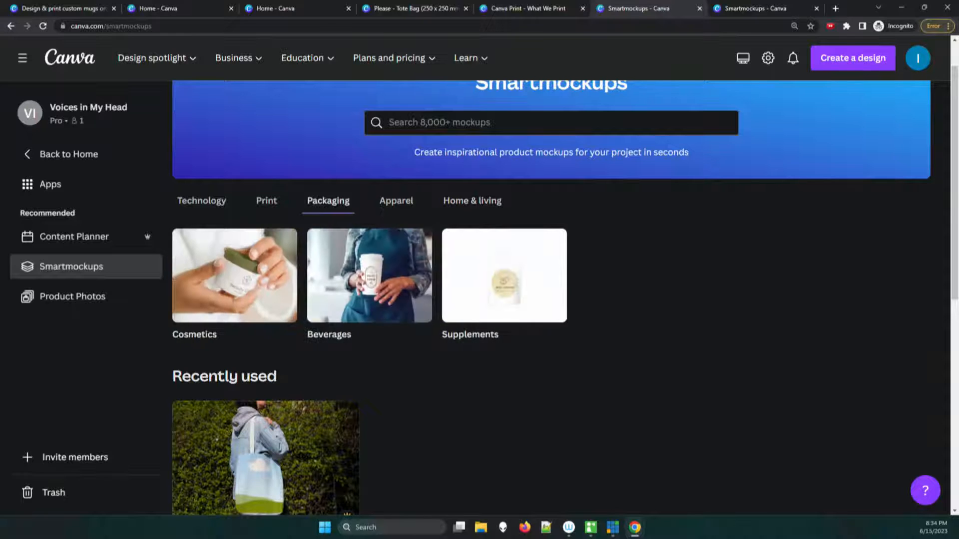
left_click(369, 276)
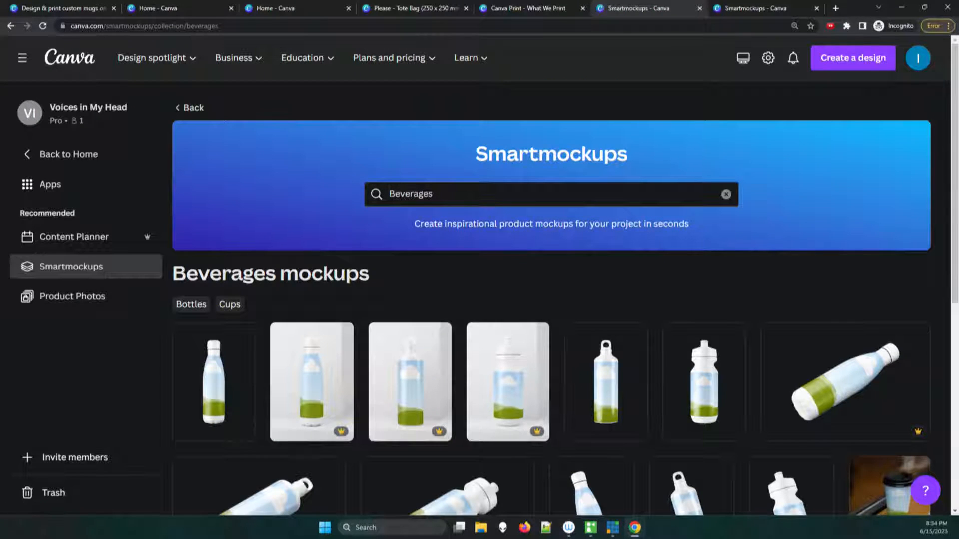
scroll(552, 299, "down", 3)
scroll(552, 300, "down", 2)
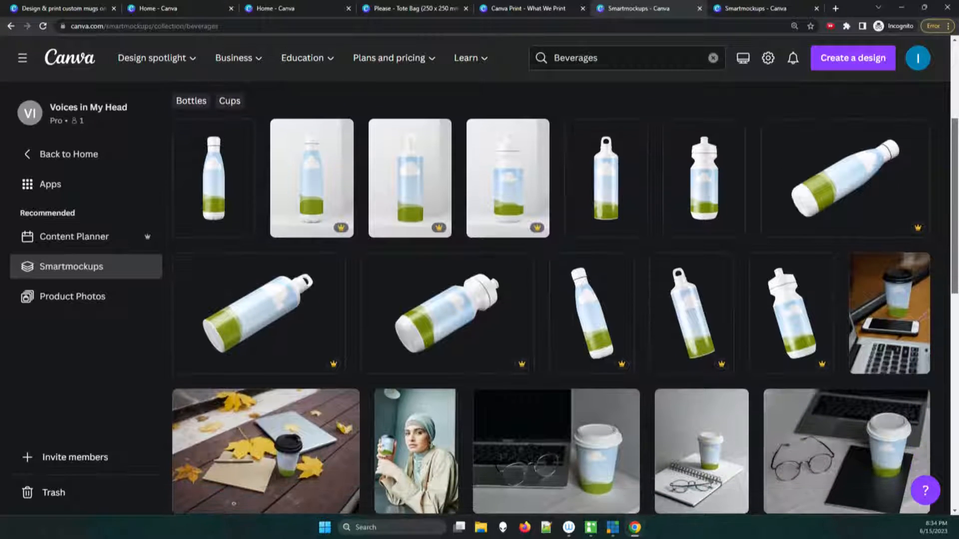
scroll(551, 300, "down", 1)
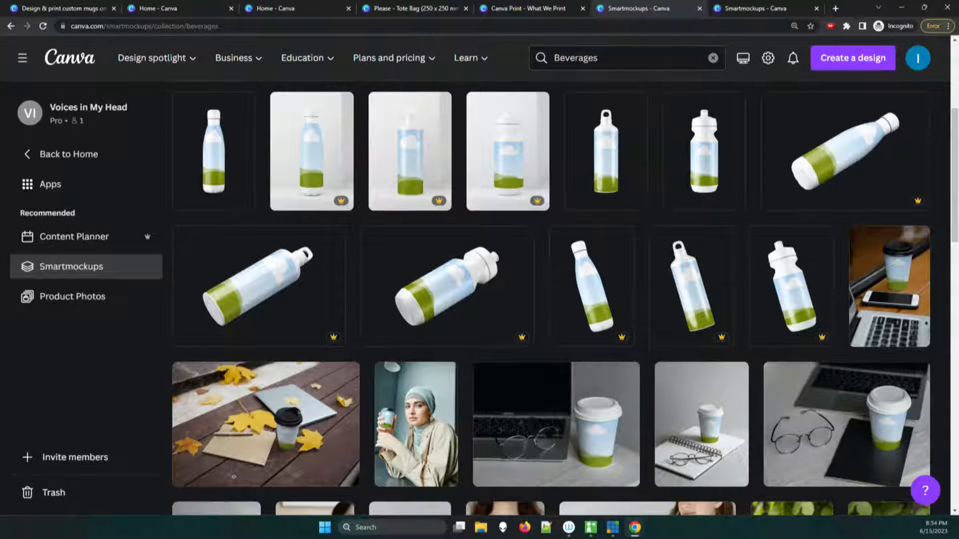
scroll(552, 300, "down", 4)
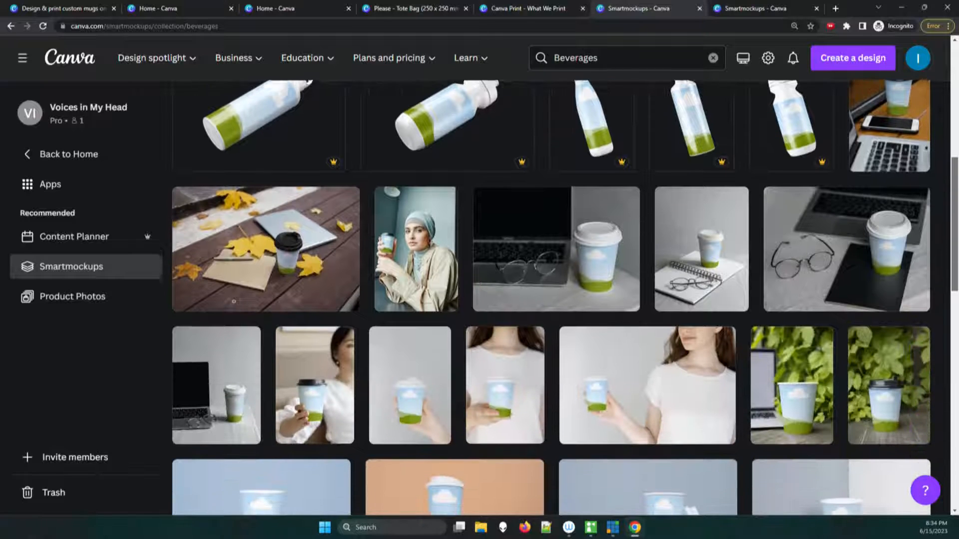
scroll(552, 299, "down", 3)
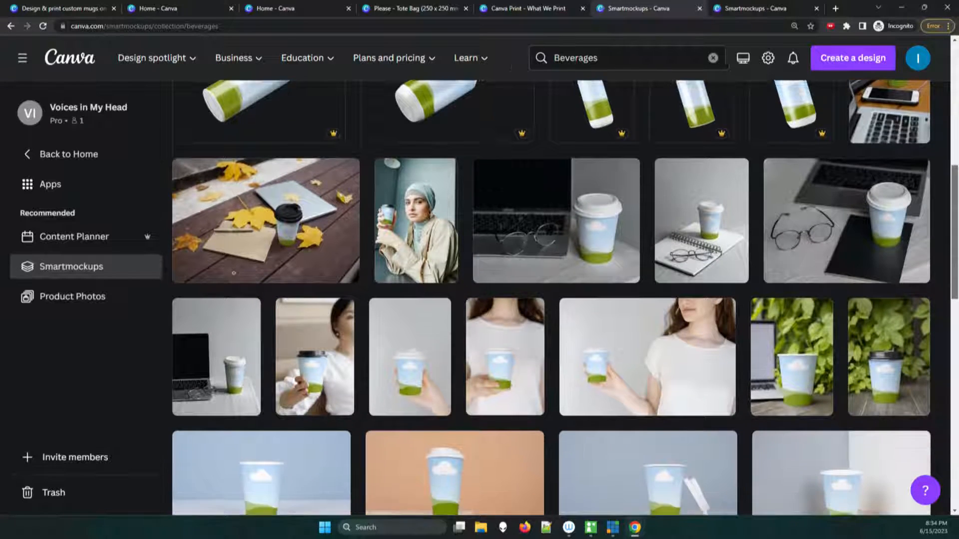
scroll(551, 300, "down", 6)
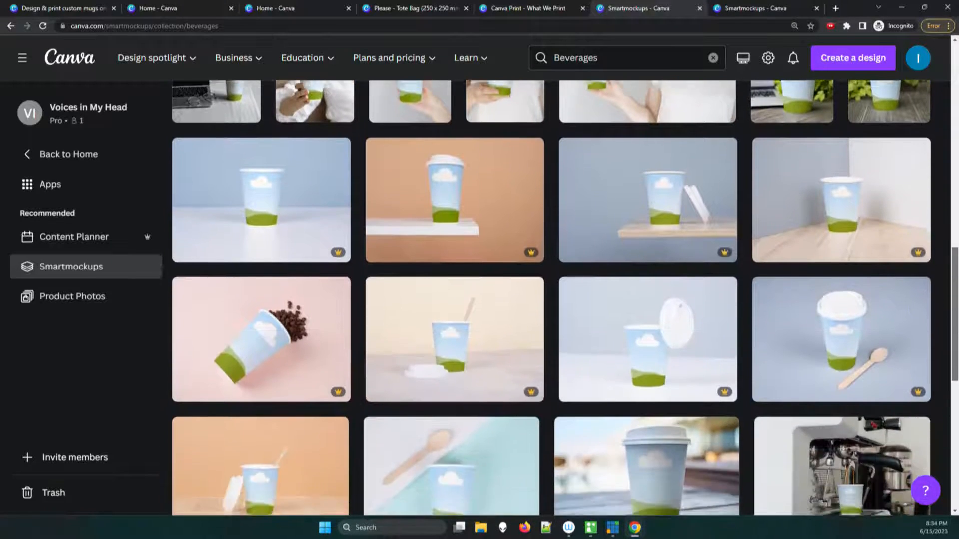
scroll(551, 300, "down", 3)
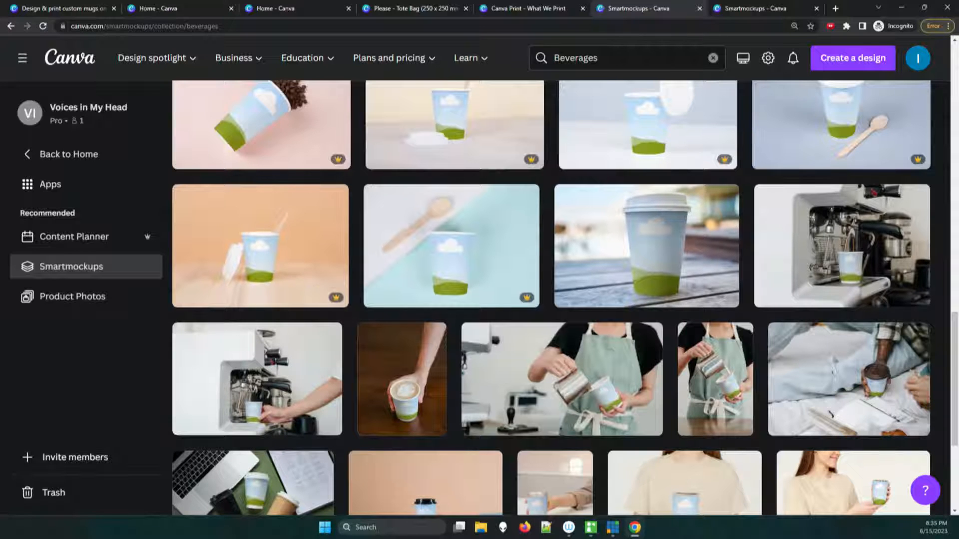
scroll(550, 298, "up", 8)
scroll(550, 298, "down", 3)
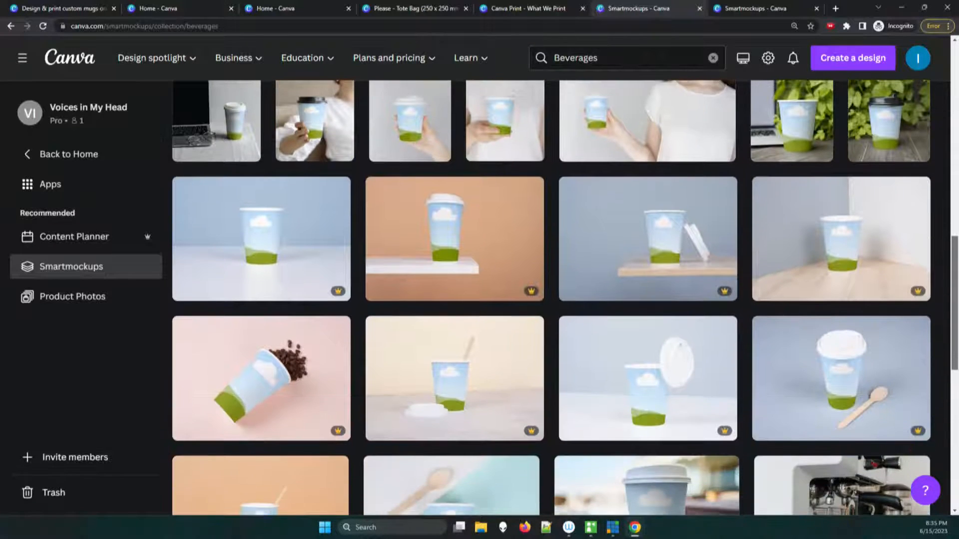
scroll(550, 298, "down", 4)
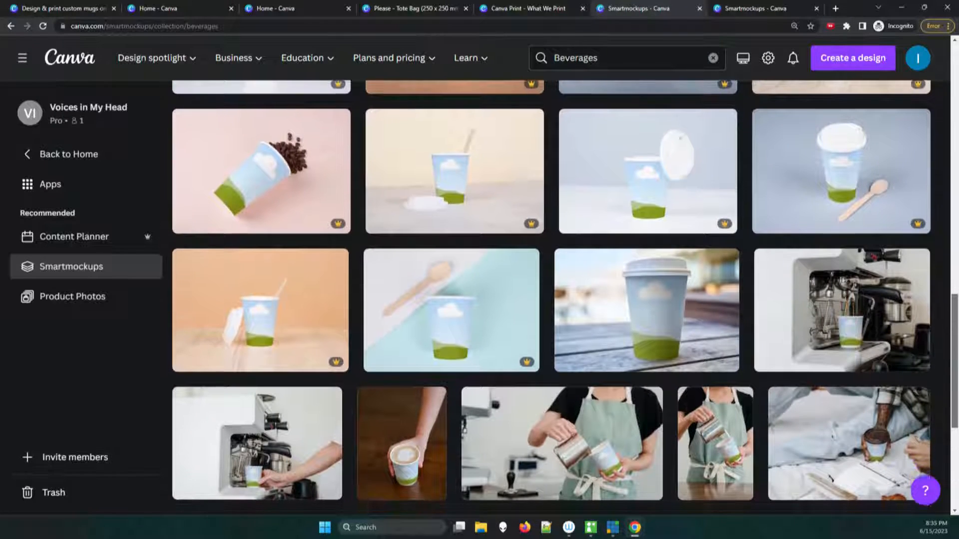
scroll(550, 298, "up", 7)
scroll(550, 298, "down", 8)
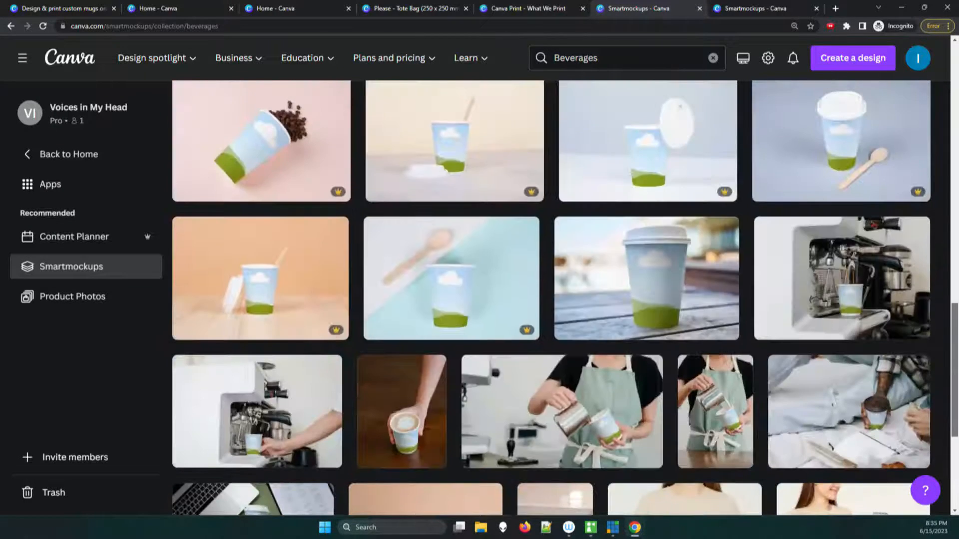
scroll(551, 298, "up", 8)
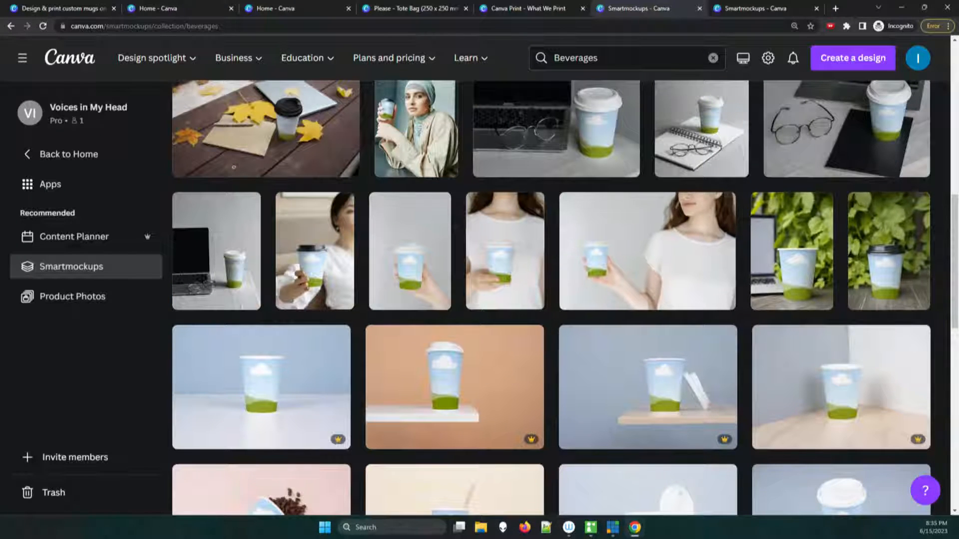
scroll(551, 298, "down", 1)
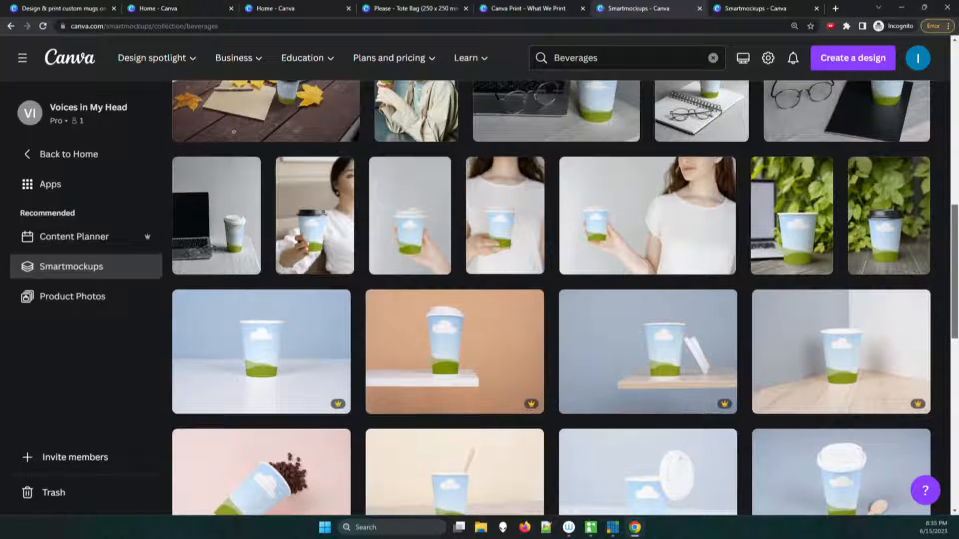
scroll(551, 298, "up", 1)
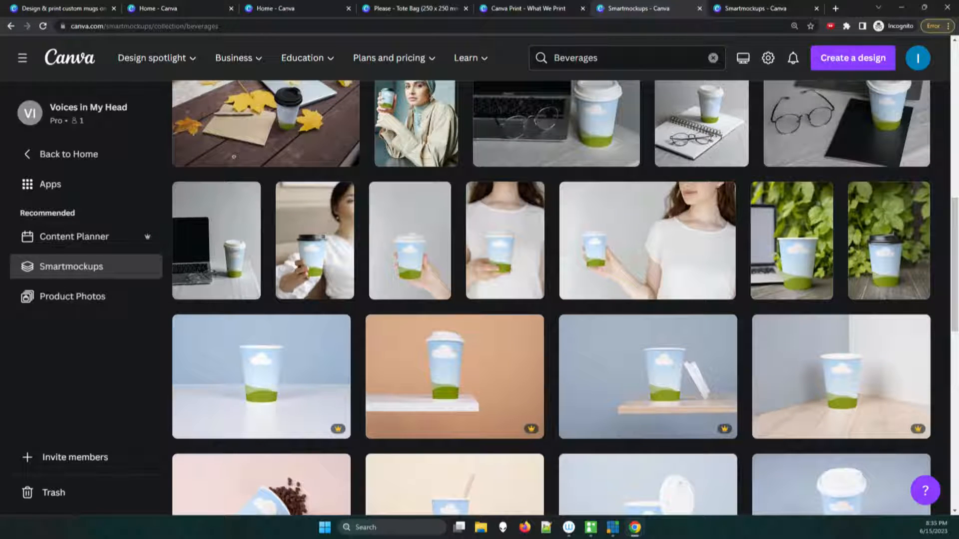
scroll(550, 298, "up", 3)
scroll(551, 298, "up", 1)
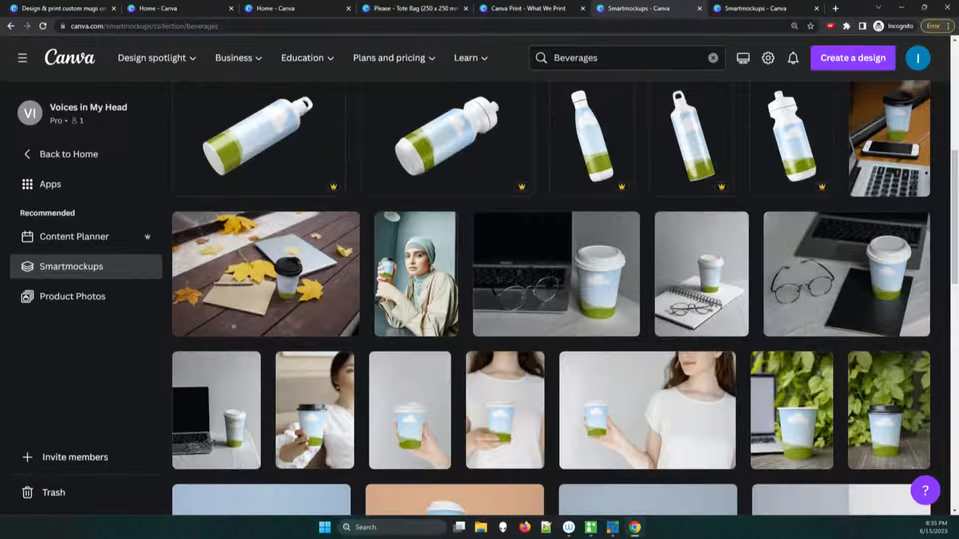
Step: Open the mockup of the lidded coffee cup beside a laptop and glasses, and check its similar templates
left_click(551, 298)
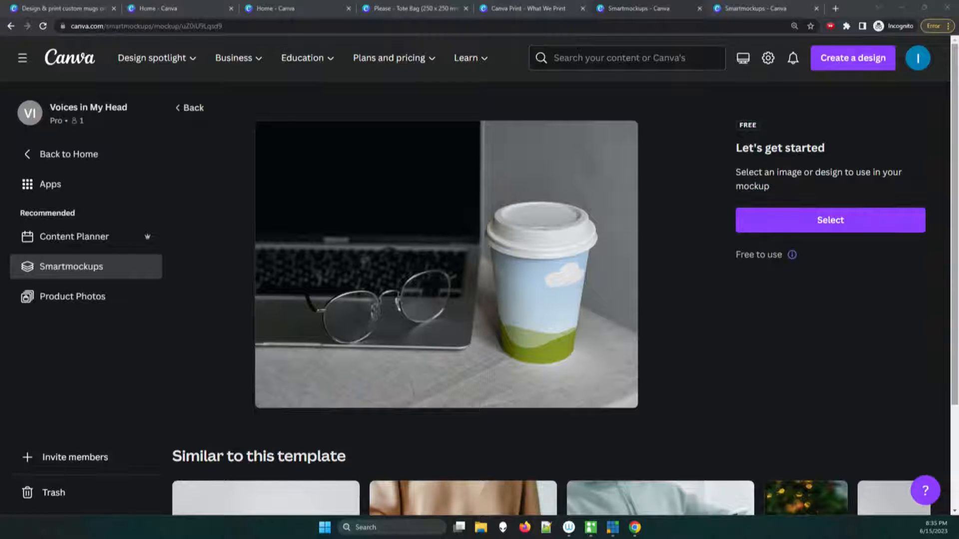
scroll(479, 274, "down", 2)
scroll(480, 275, "down", 1)
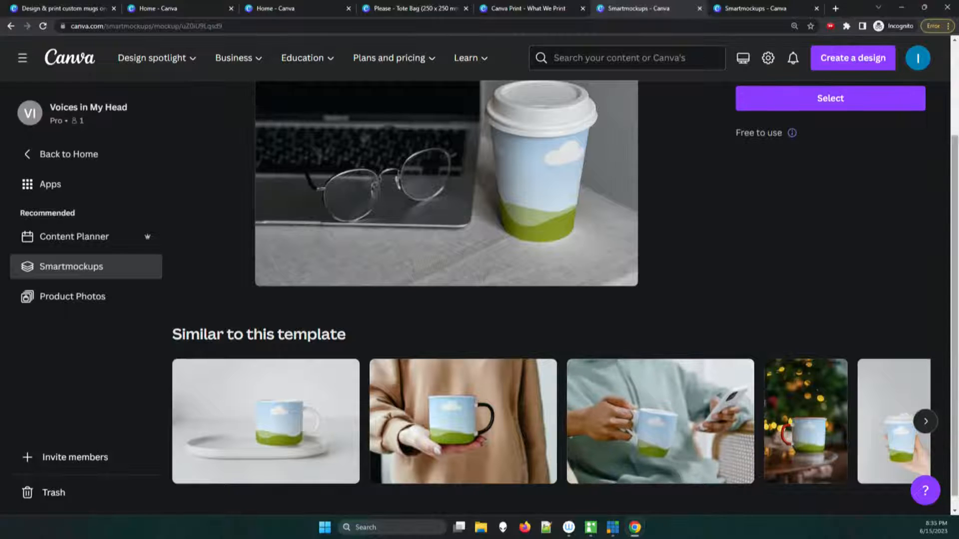
scroll(479, 275, "up", 2)
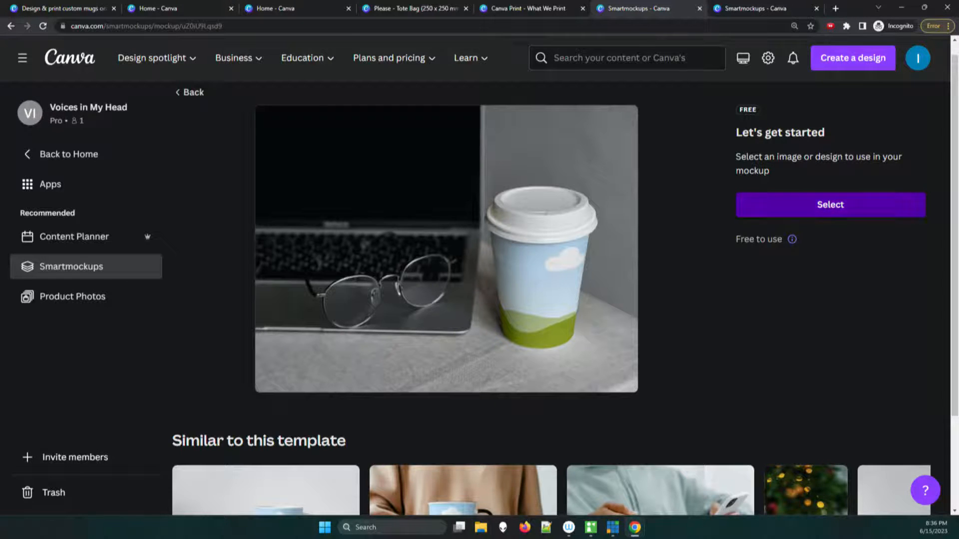
Step: Place the uploaded picture of a panda riding a bicycle on the coffee cup mockup
left_click(831, 204)
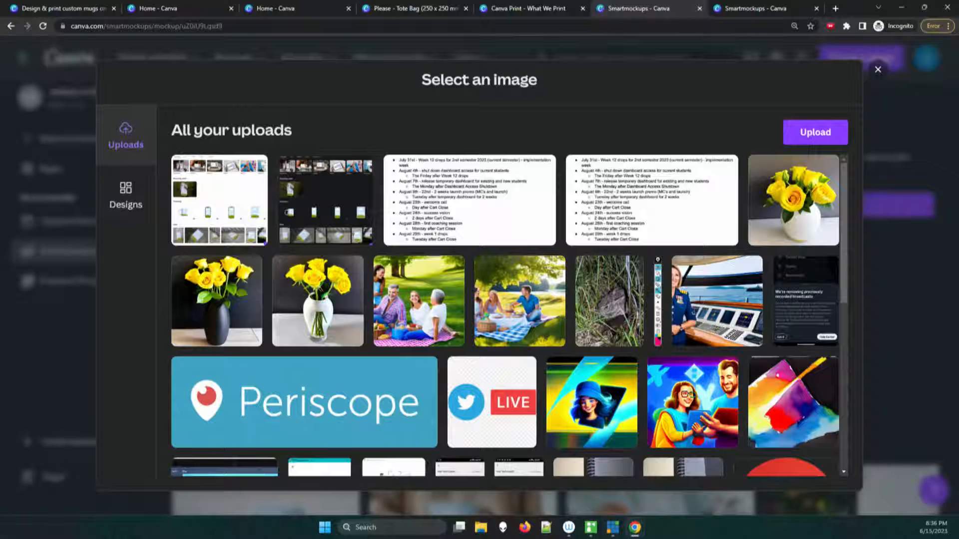
scroll(510, 314, "down", 10)
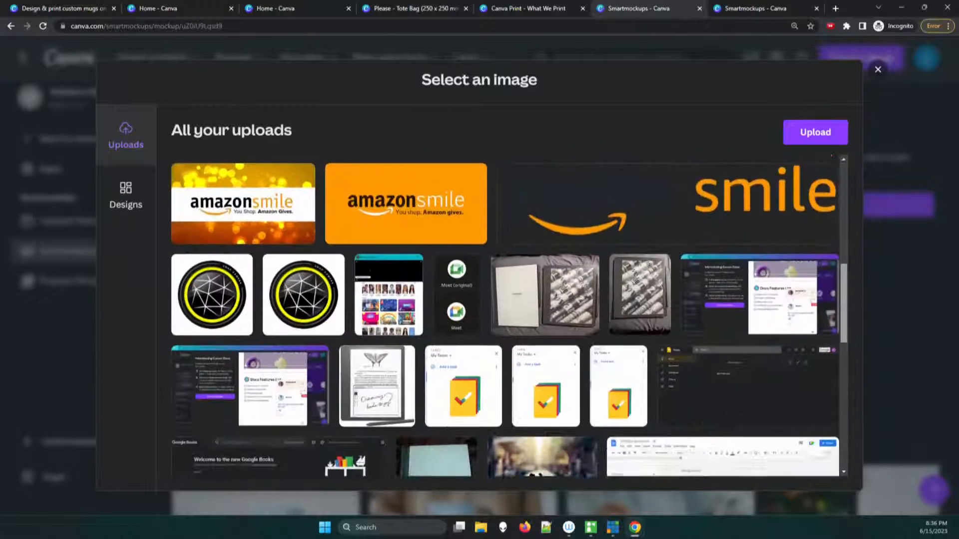
scroll(509, 315, "down", 5)
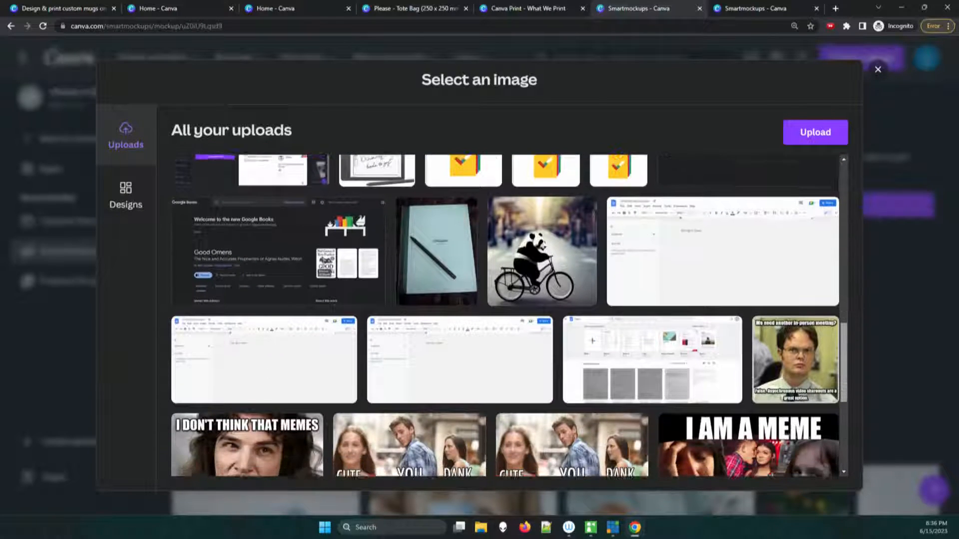
left_click(542, 243)
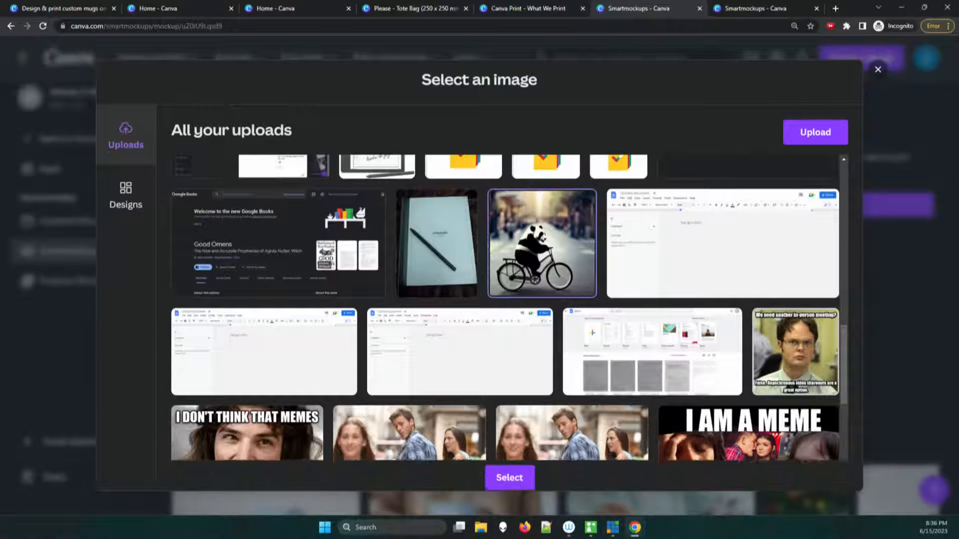
left_click(506, 475)
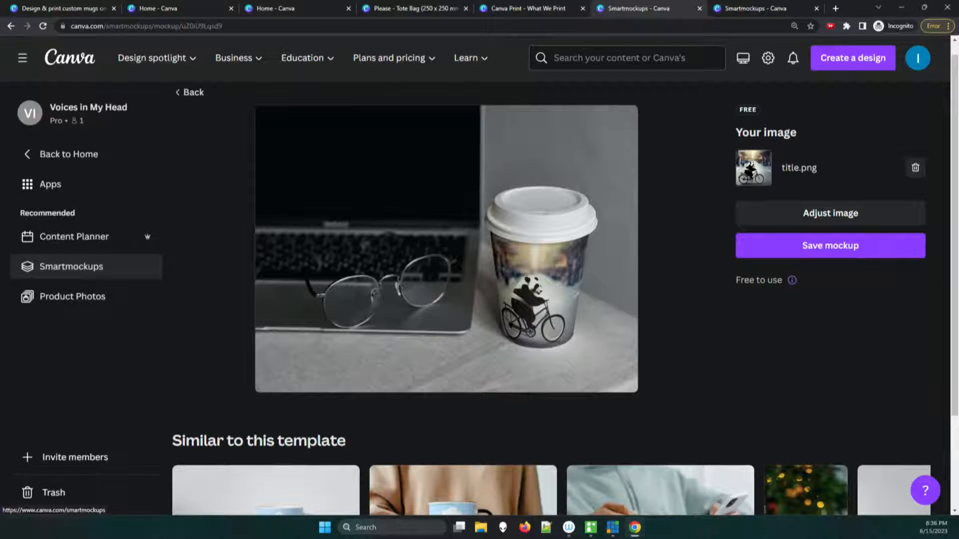
Step: Flip the panda image horizontally on the cup, save the adjustment and bring up the mockup's save options
left_click(830, 214)
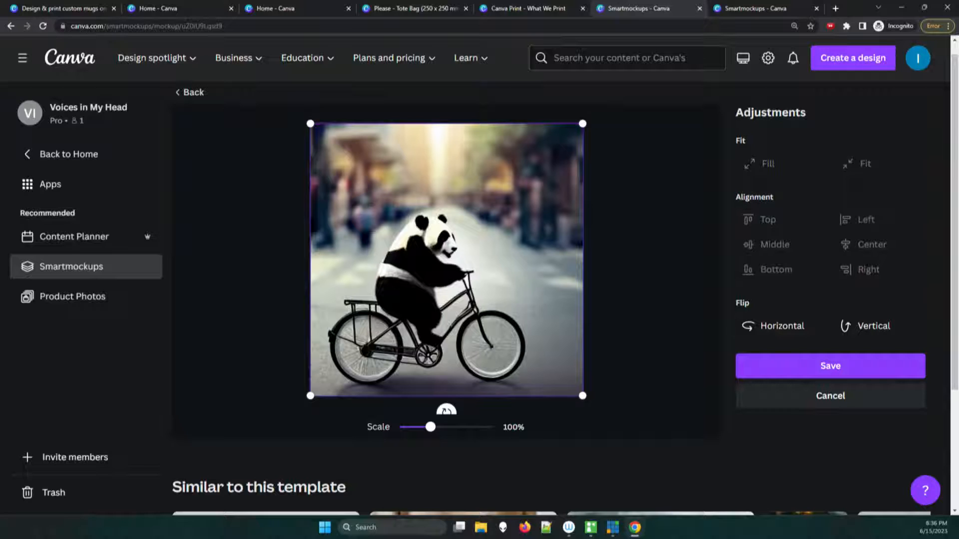
left_click(868, 326)
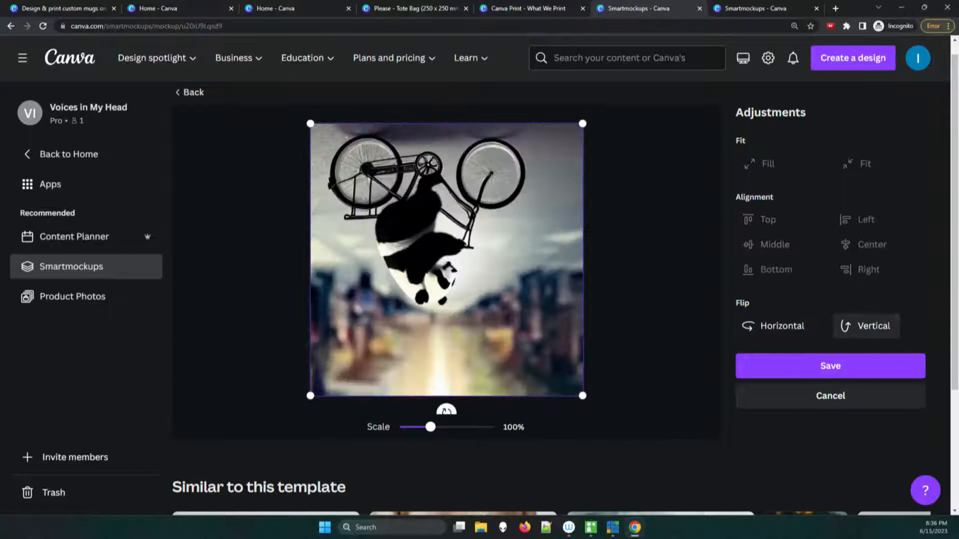
left_click(868, 326)
left_click(779, 325)
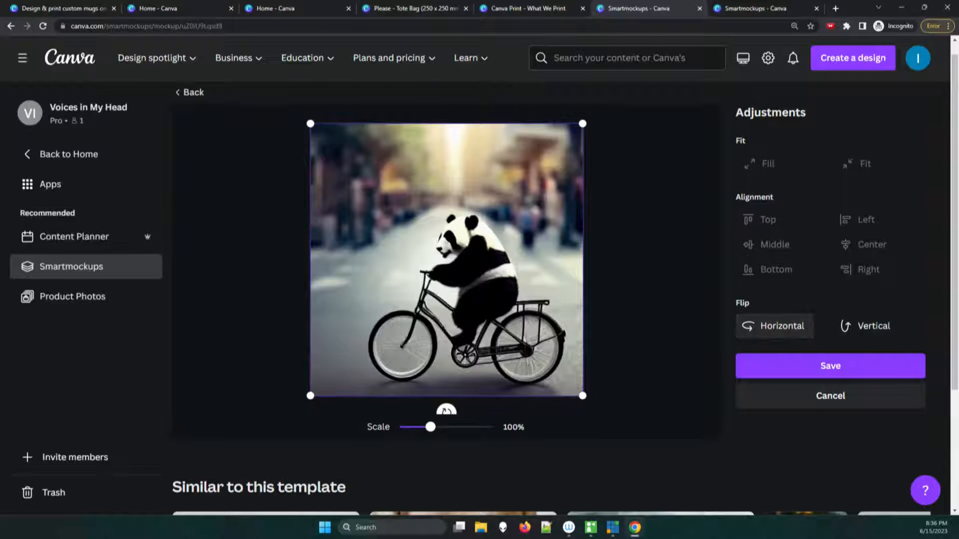
left_click(830, 366)
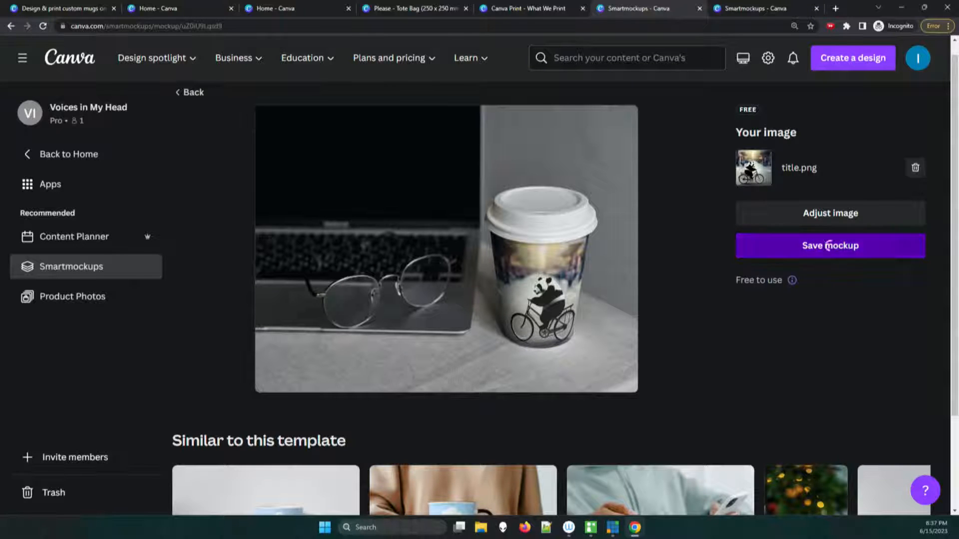
left_click(829, 246)
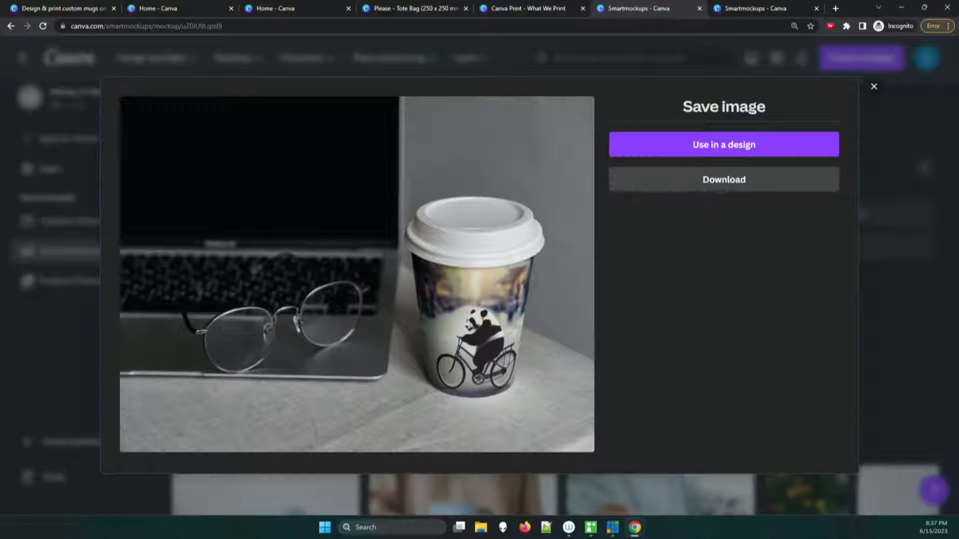
Step: Use the coffee cup mockup in a new Instagram Post (Square) design and dismiss the desktop app prompts to stay in the browser
left_click(723, 144)
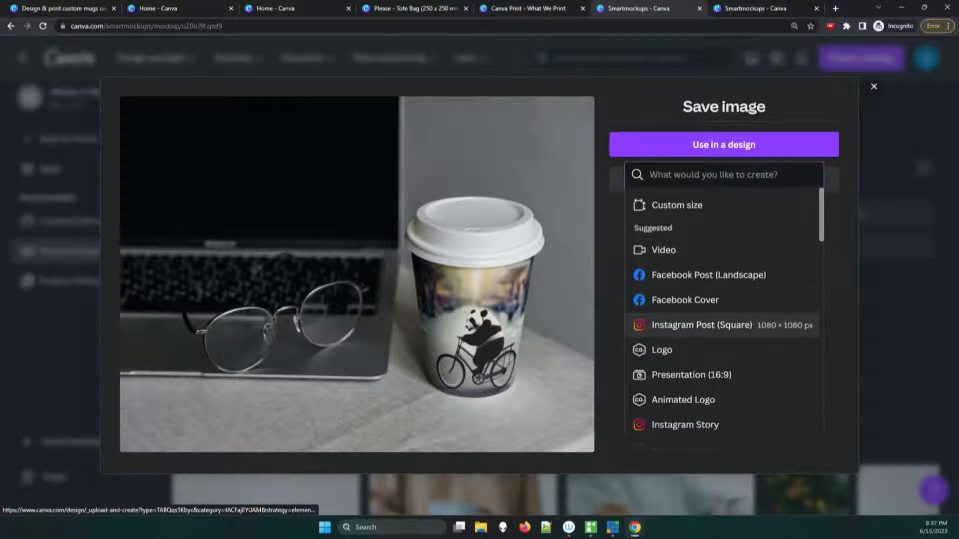
left_click(702, 325)
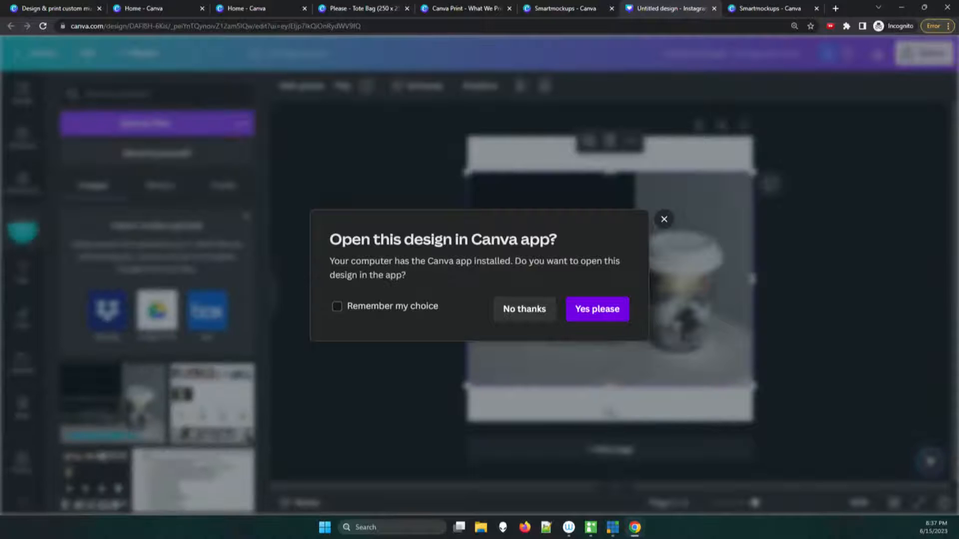
left_click(598, 309)
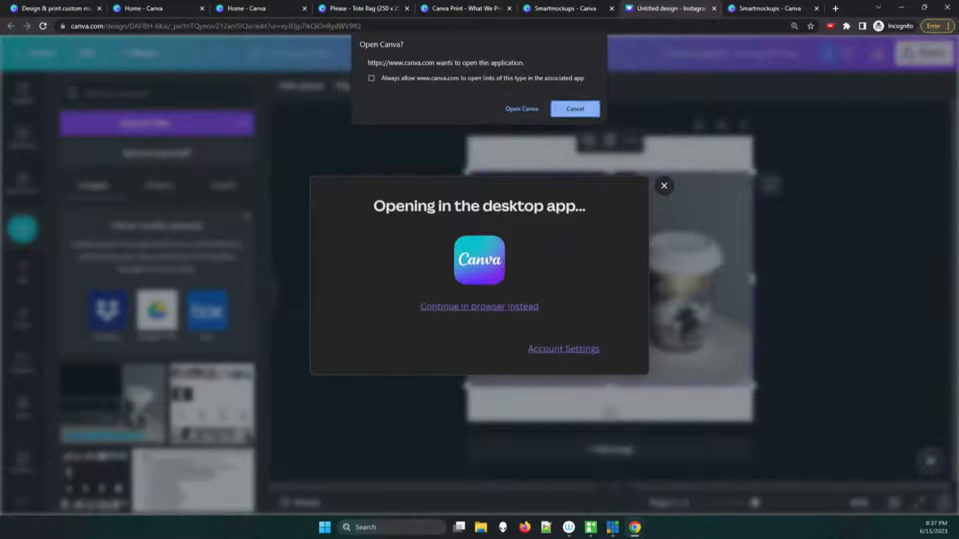
key("Escape")
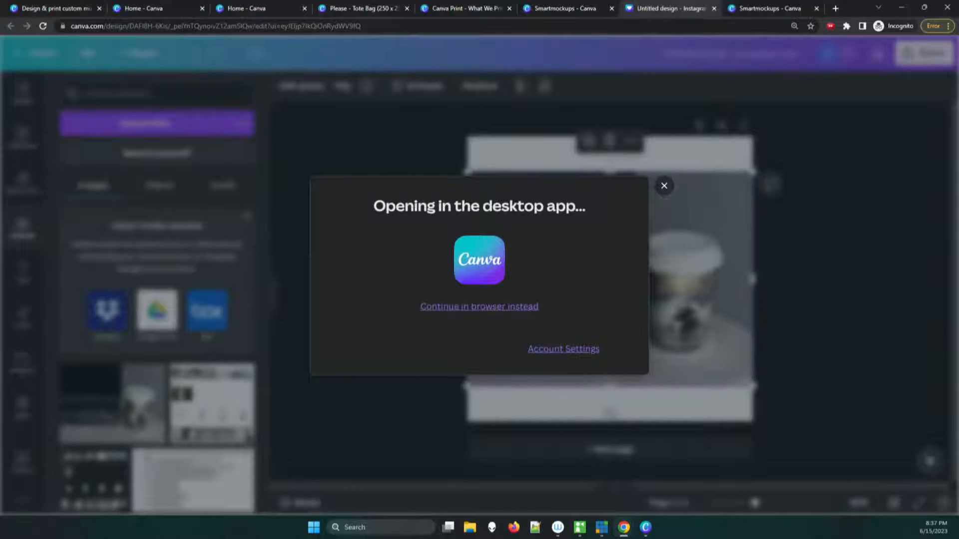
left_click(664, 186)
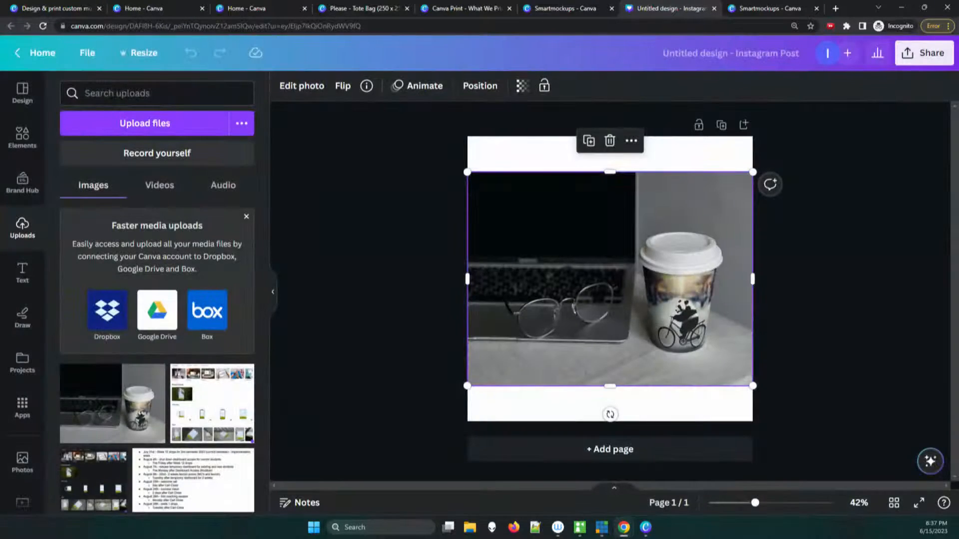
key("Escape")
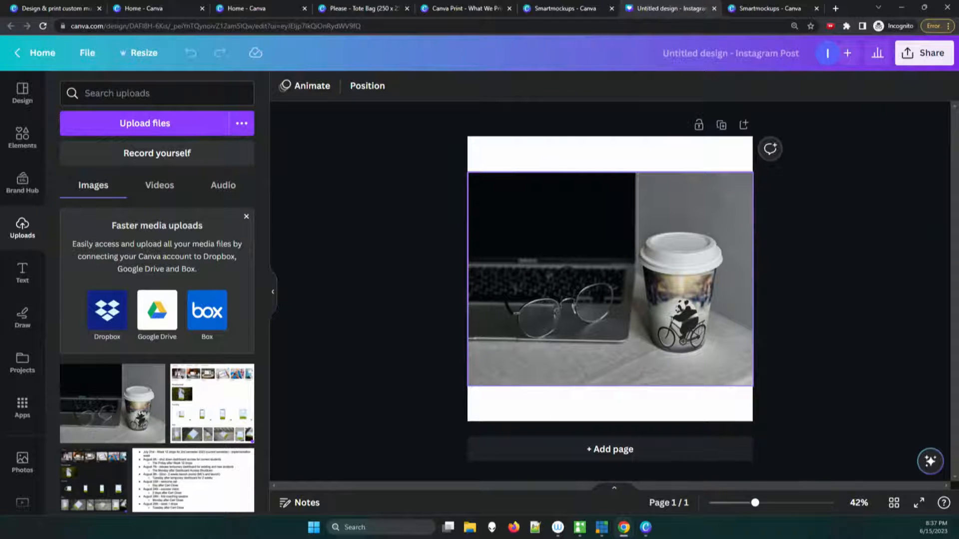
Step: Enlarge and reposition the mockup photo so it fills the whole square page with the cup fully in view
left_click_drag(610, 280, 610, 287)
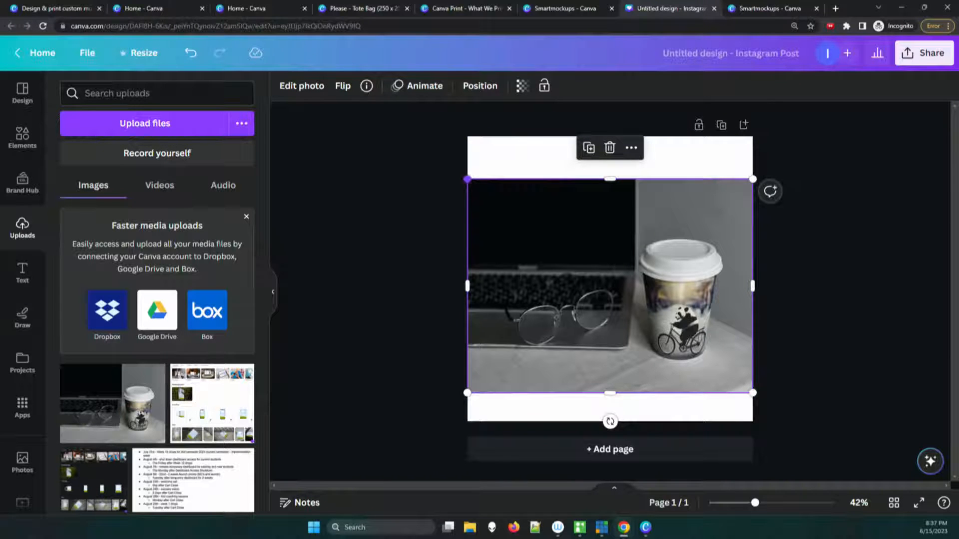
left_click_drag(467, 179, 411, 136)
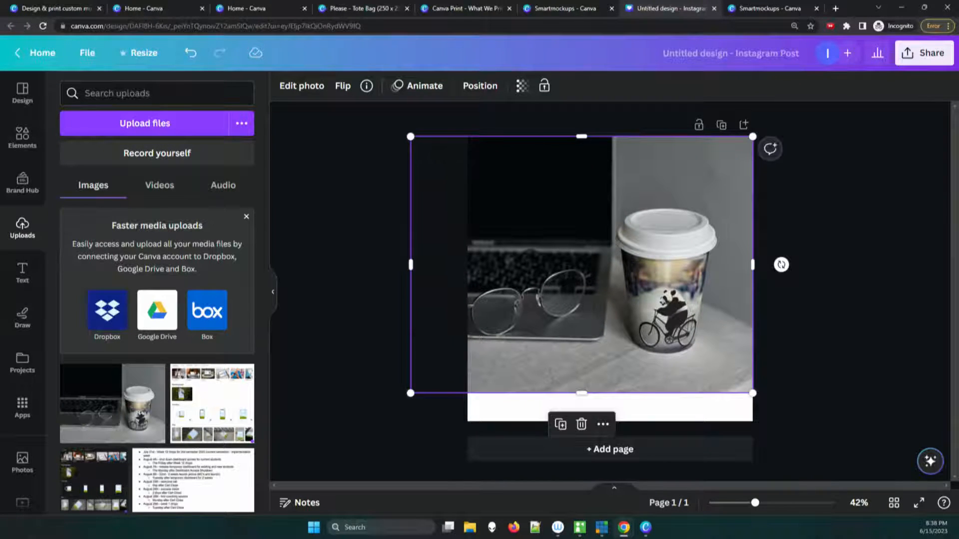
left_click_drag(654, 310, 674, 310)
left_click_drag(601, 394, 601, 426)
key("Escape")
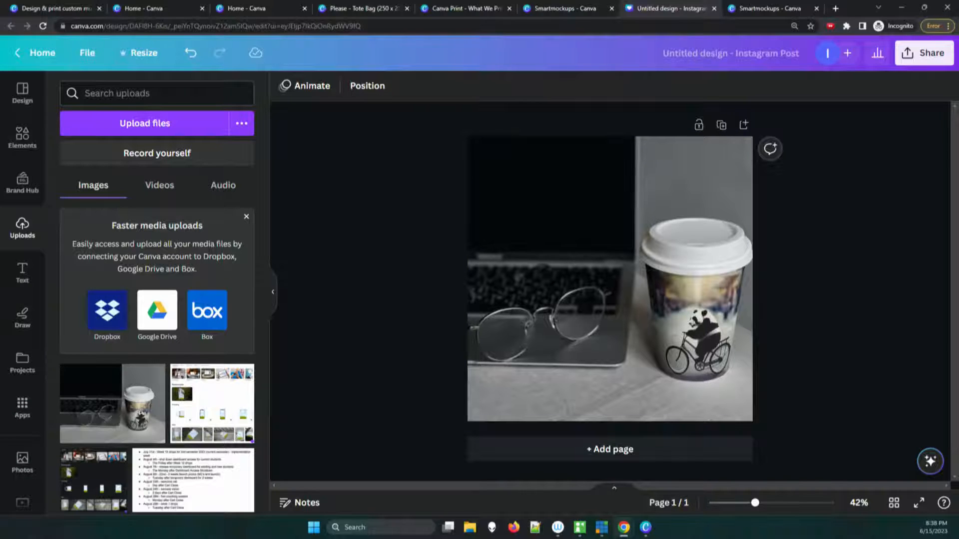
Step: Add the "BAKED FRESH" font combination across the upper part of the page, over the laptop and cup lid
left_click(23, 272)
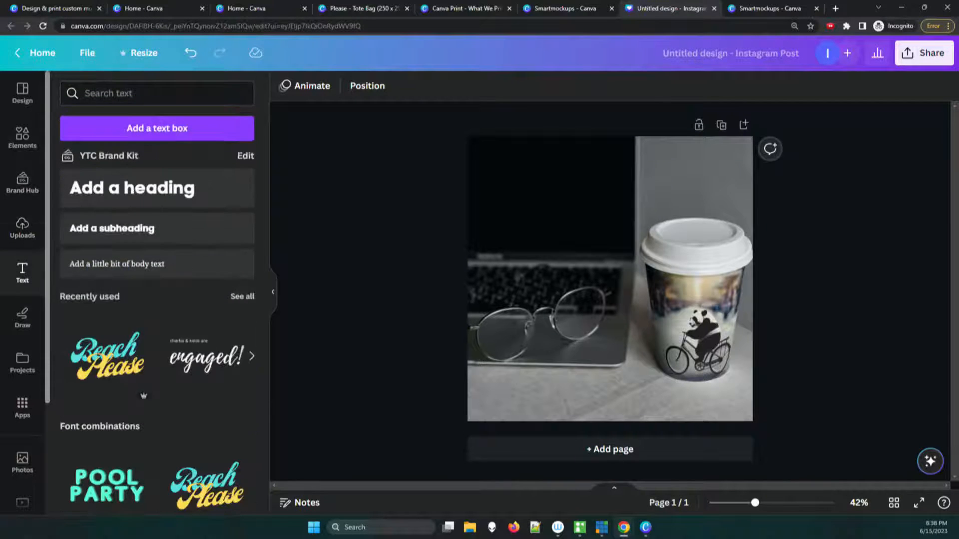
scroll(157, 300, "down", 3)
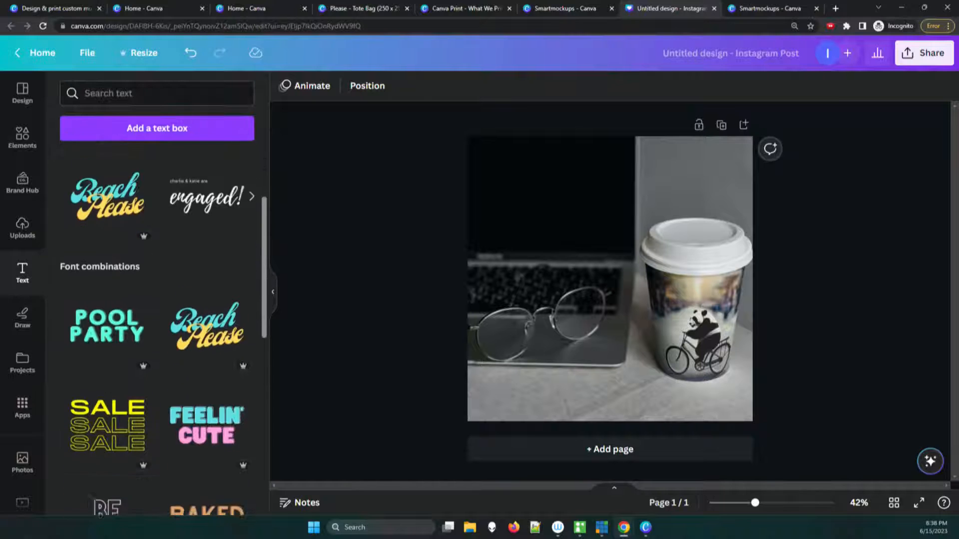
scroll(207, 325, "down", 4)
left_click_drag(208, 315, 592, 202)
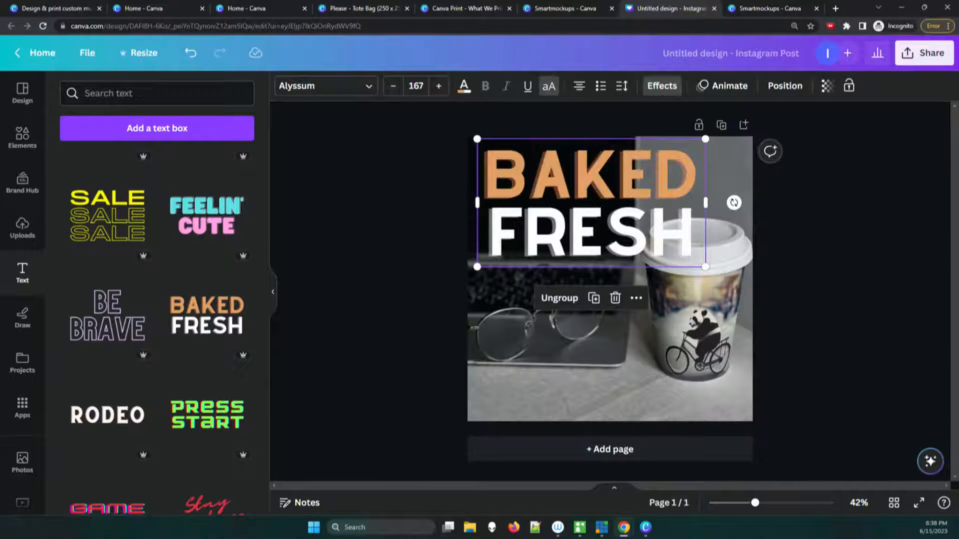
left_click(829, 240)
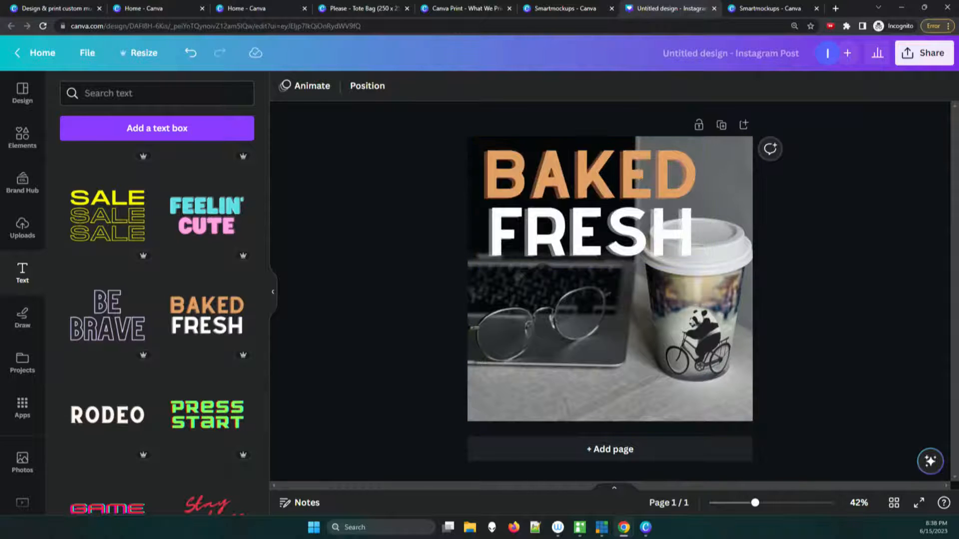